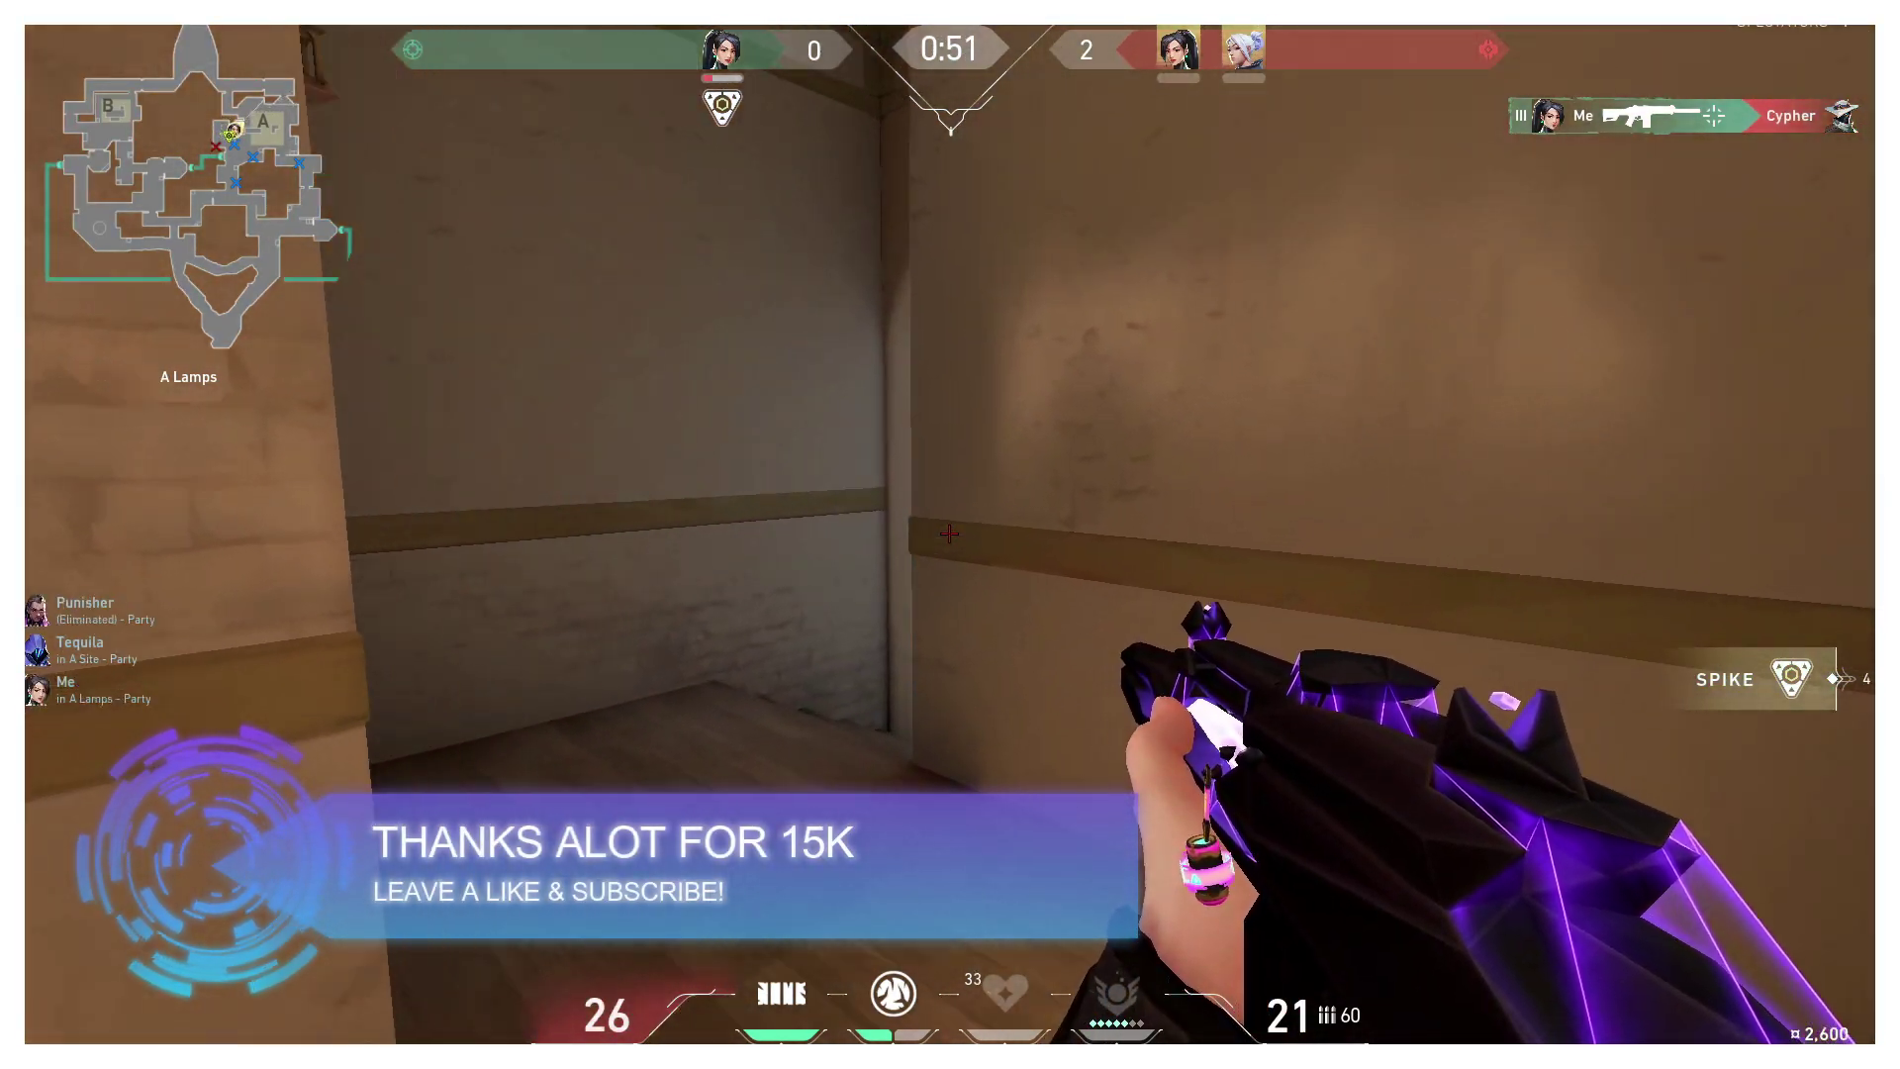
Step: Find the Startup Apps page in Settings and review which apps are enabled at startup
{"action": "key", "text": "w"}
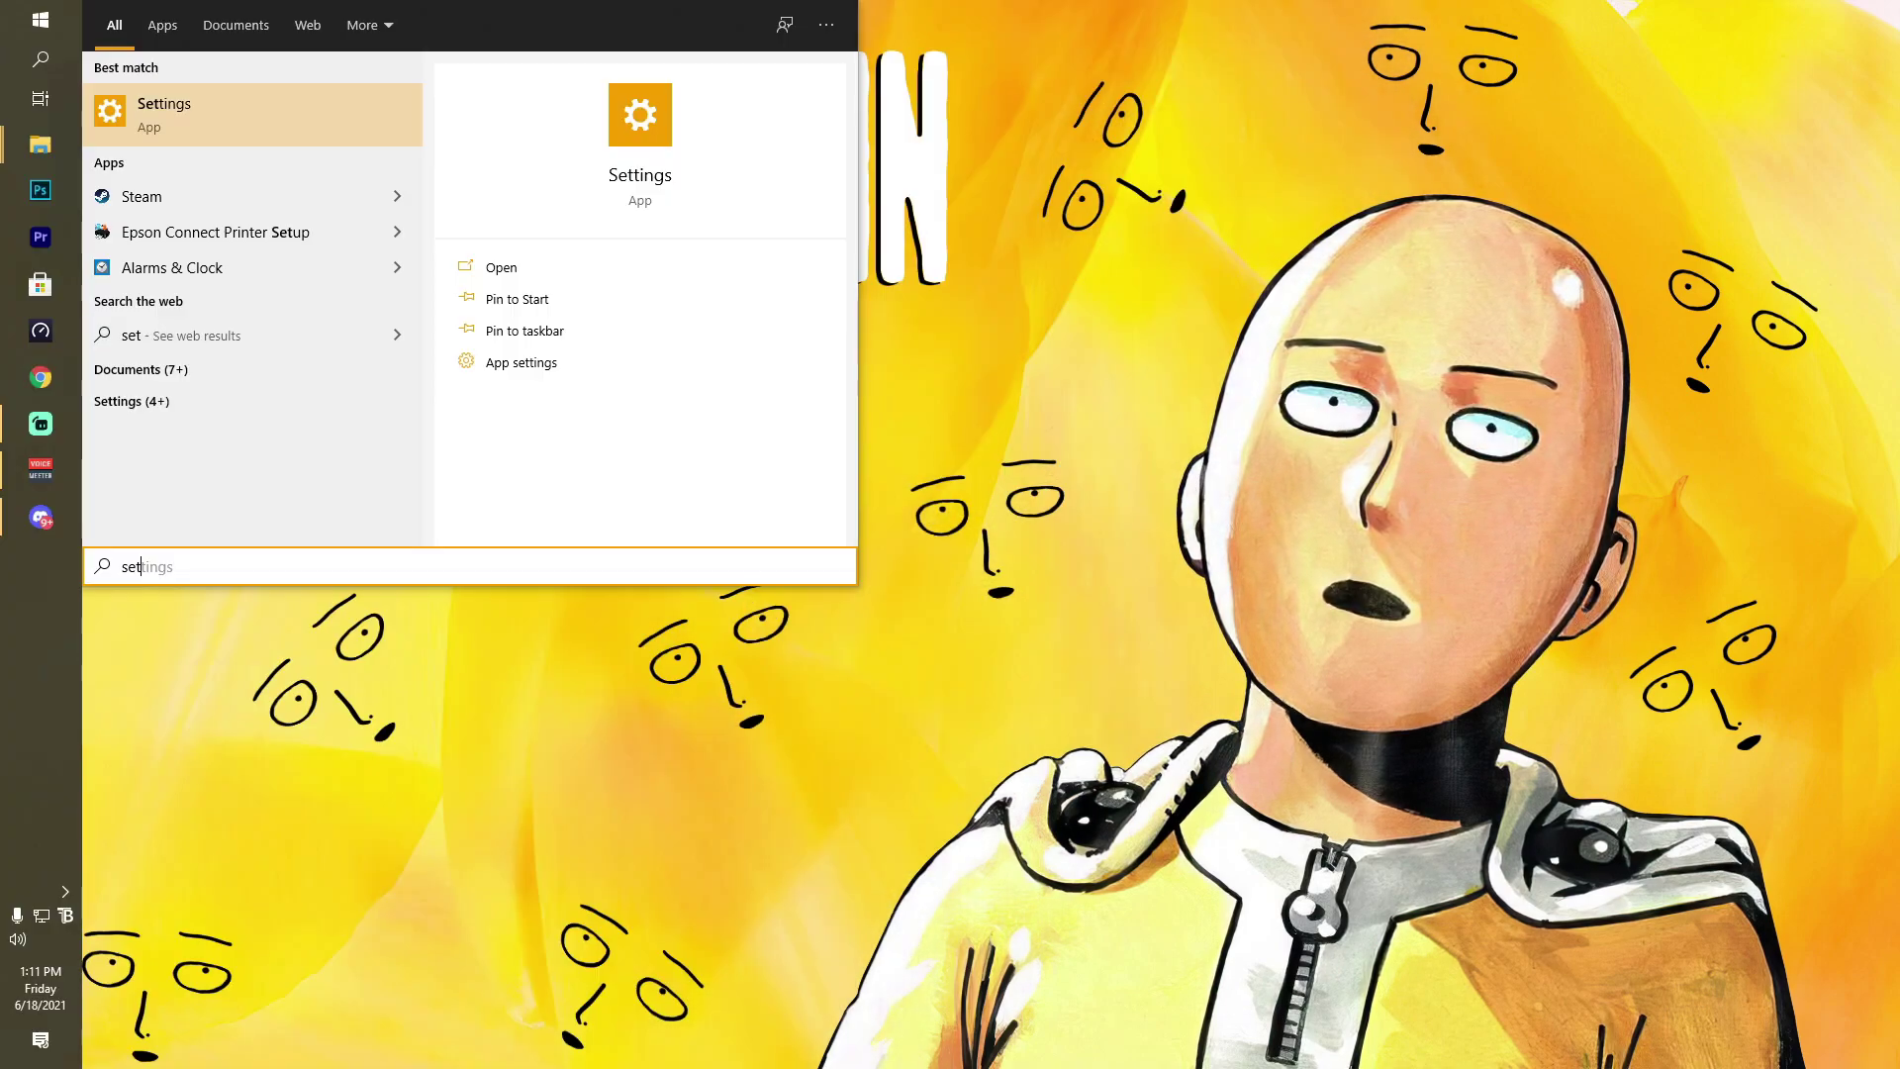
{"action": "key", "text": "Return"}
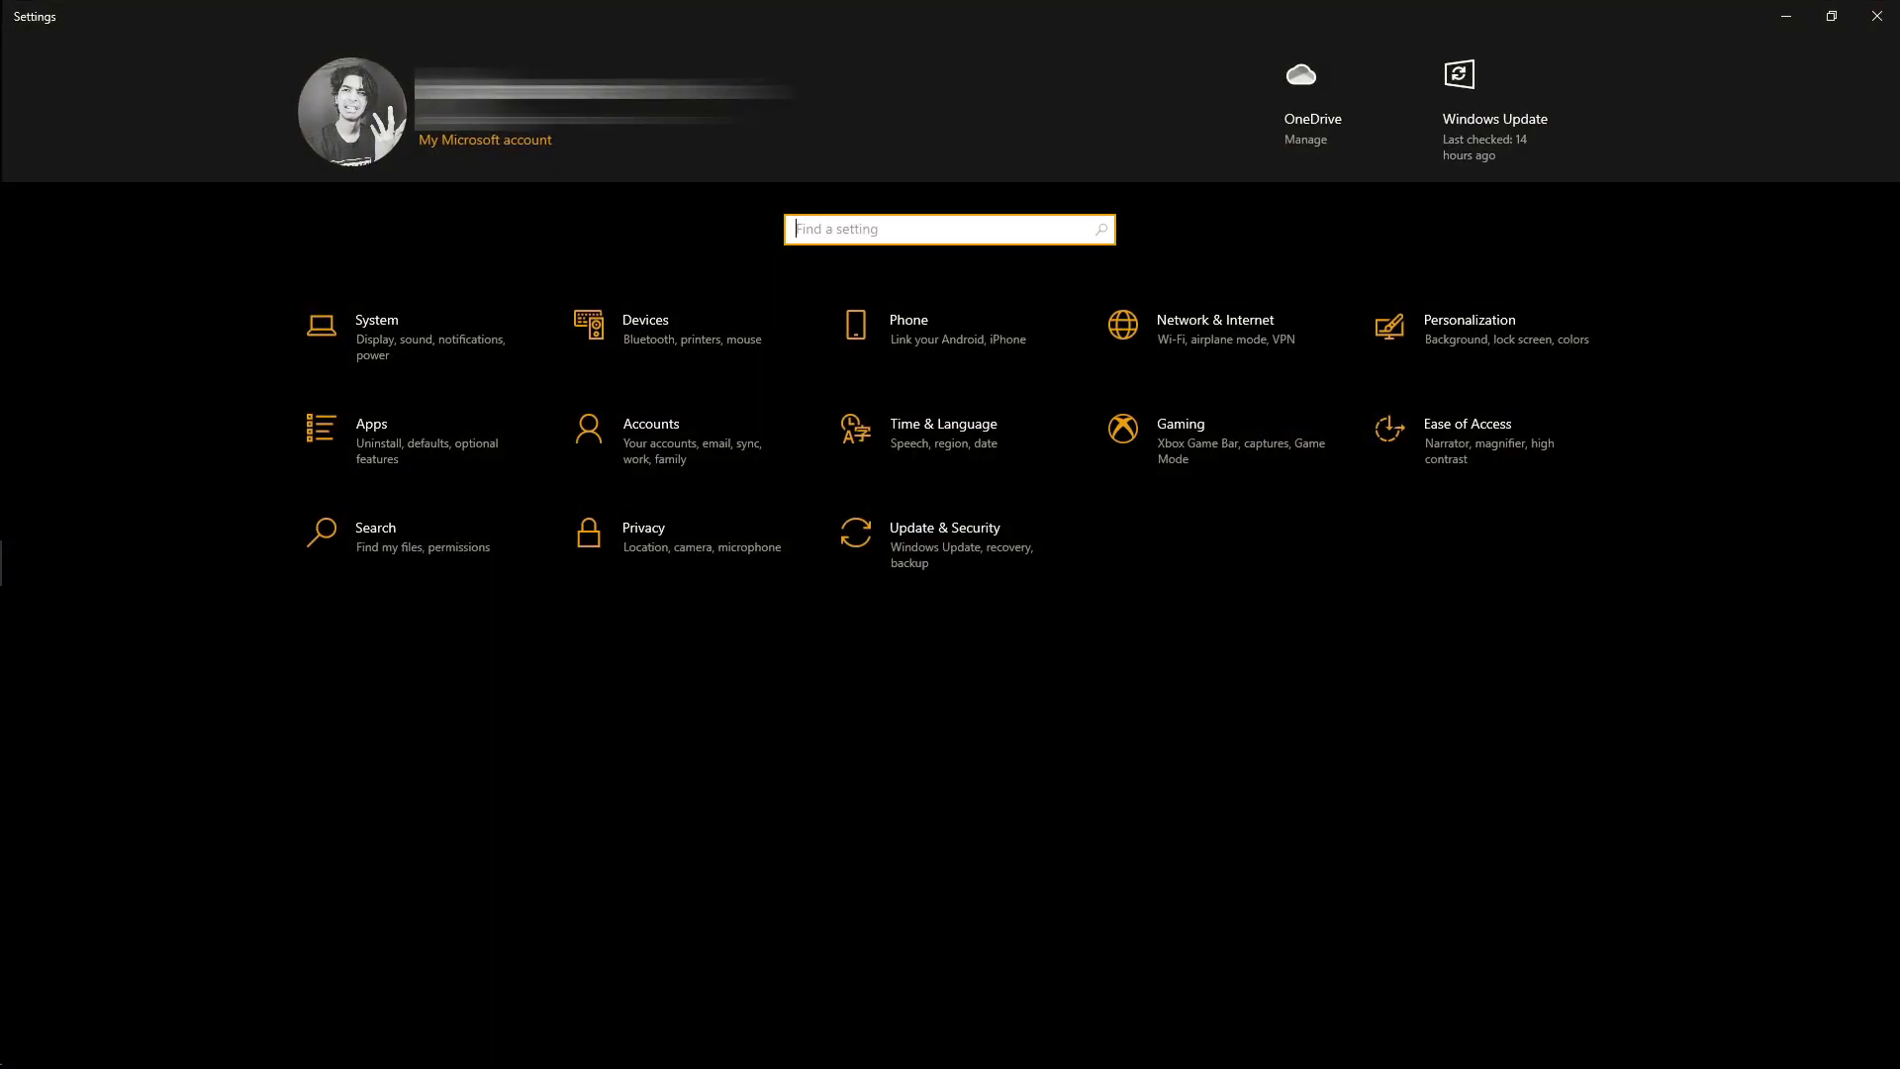
{"action": "type", "text": "start"}
{"action": "key", "text": "Down"}
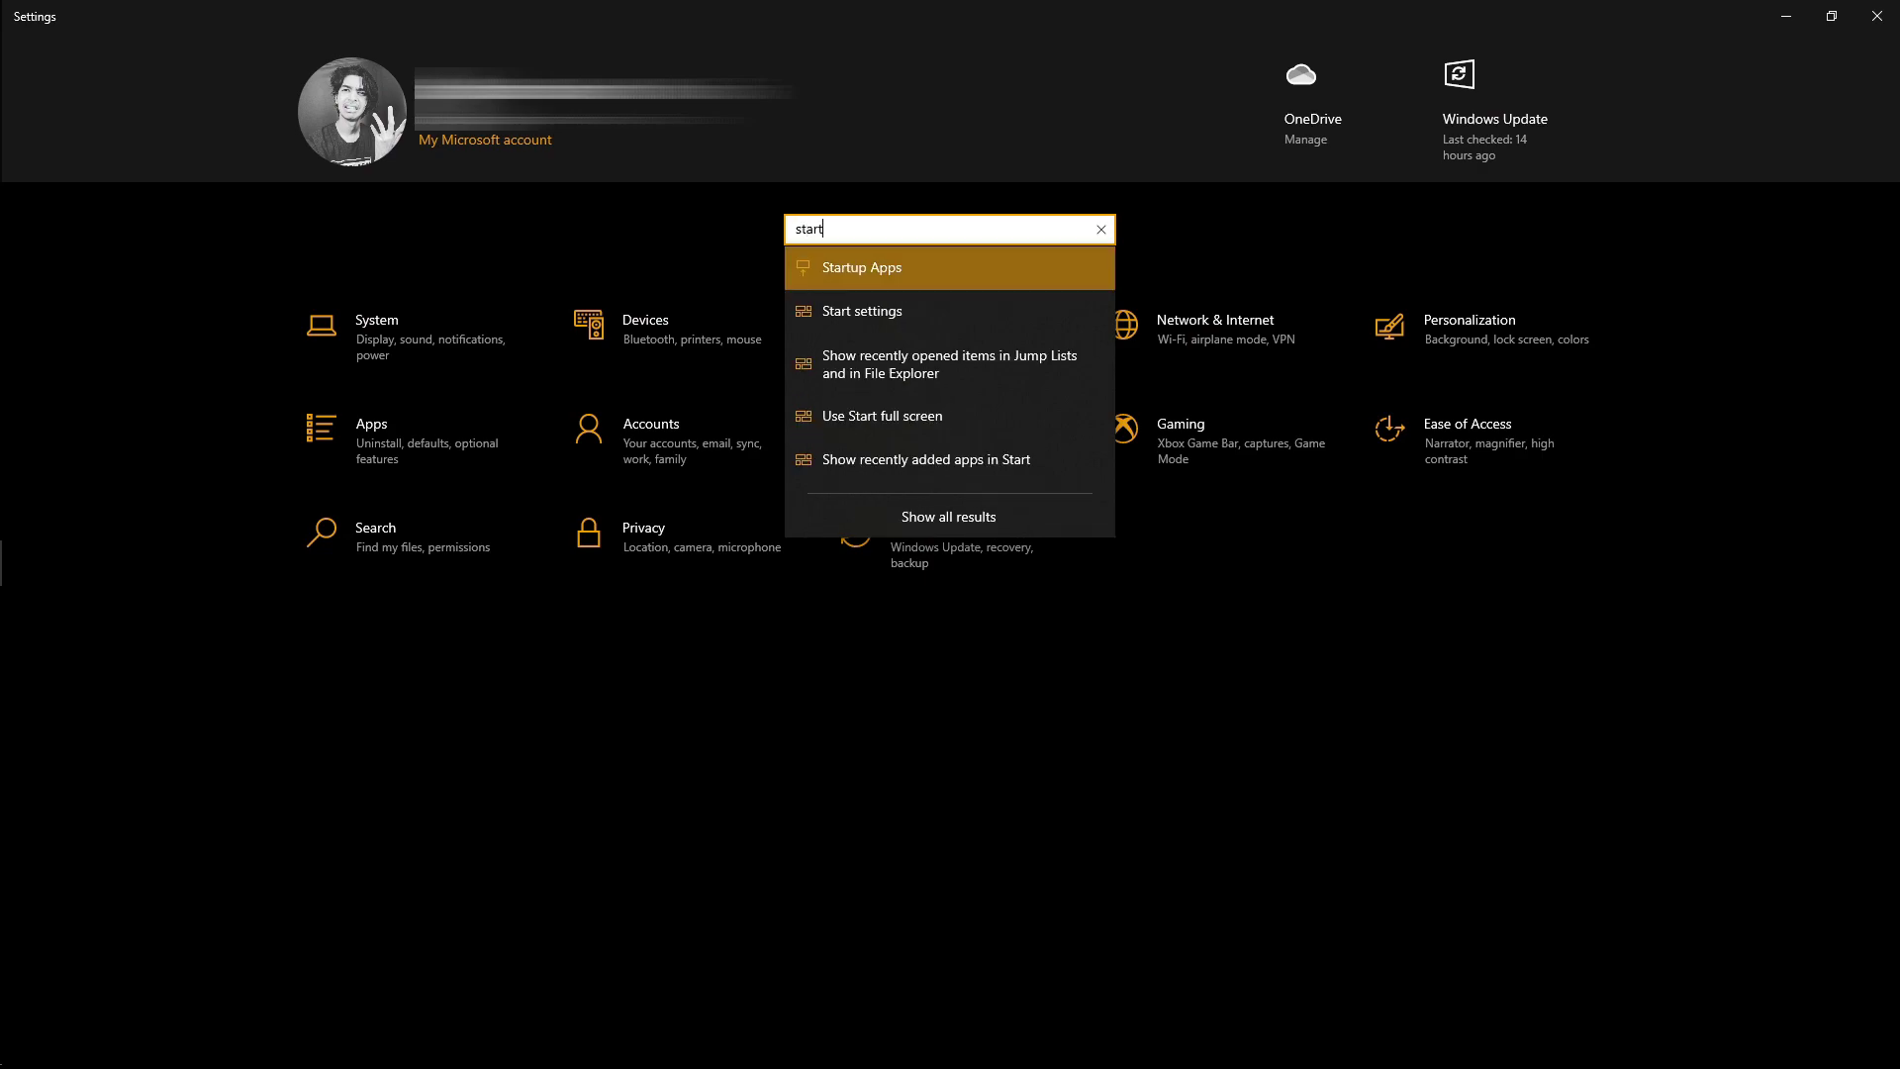
{"action": "key", "text": "Return"}
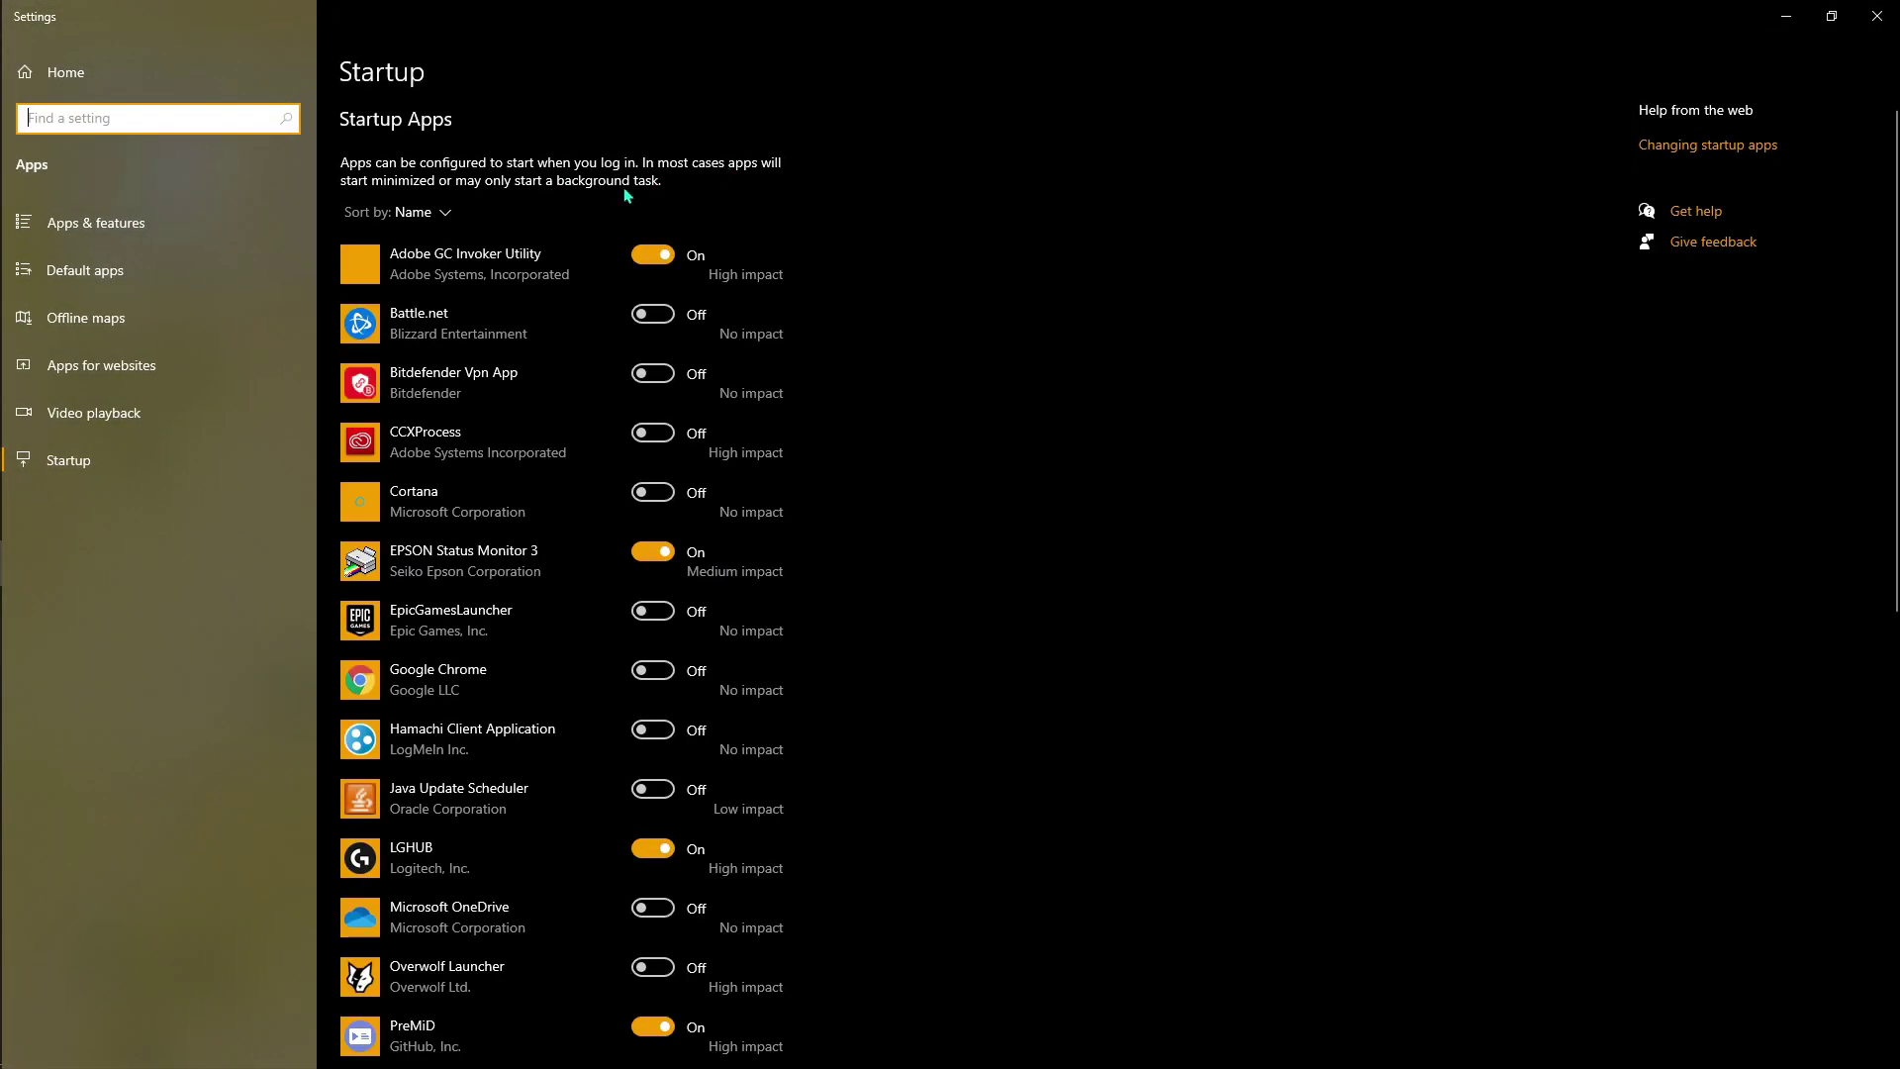
{"action": "scroll", "coordinate": [543, 373], "scroll_direction": "down", "scroll_amount": 8}
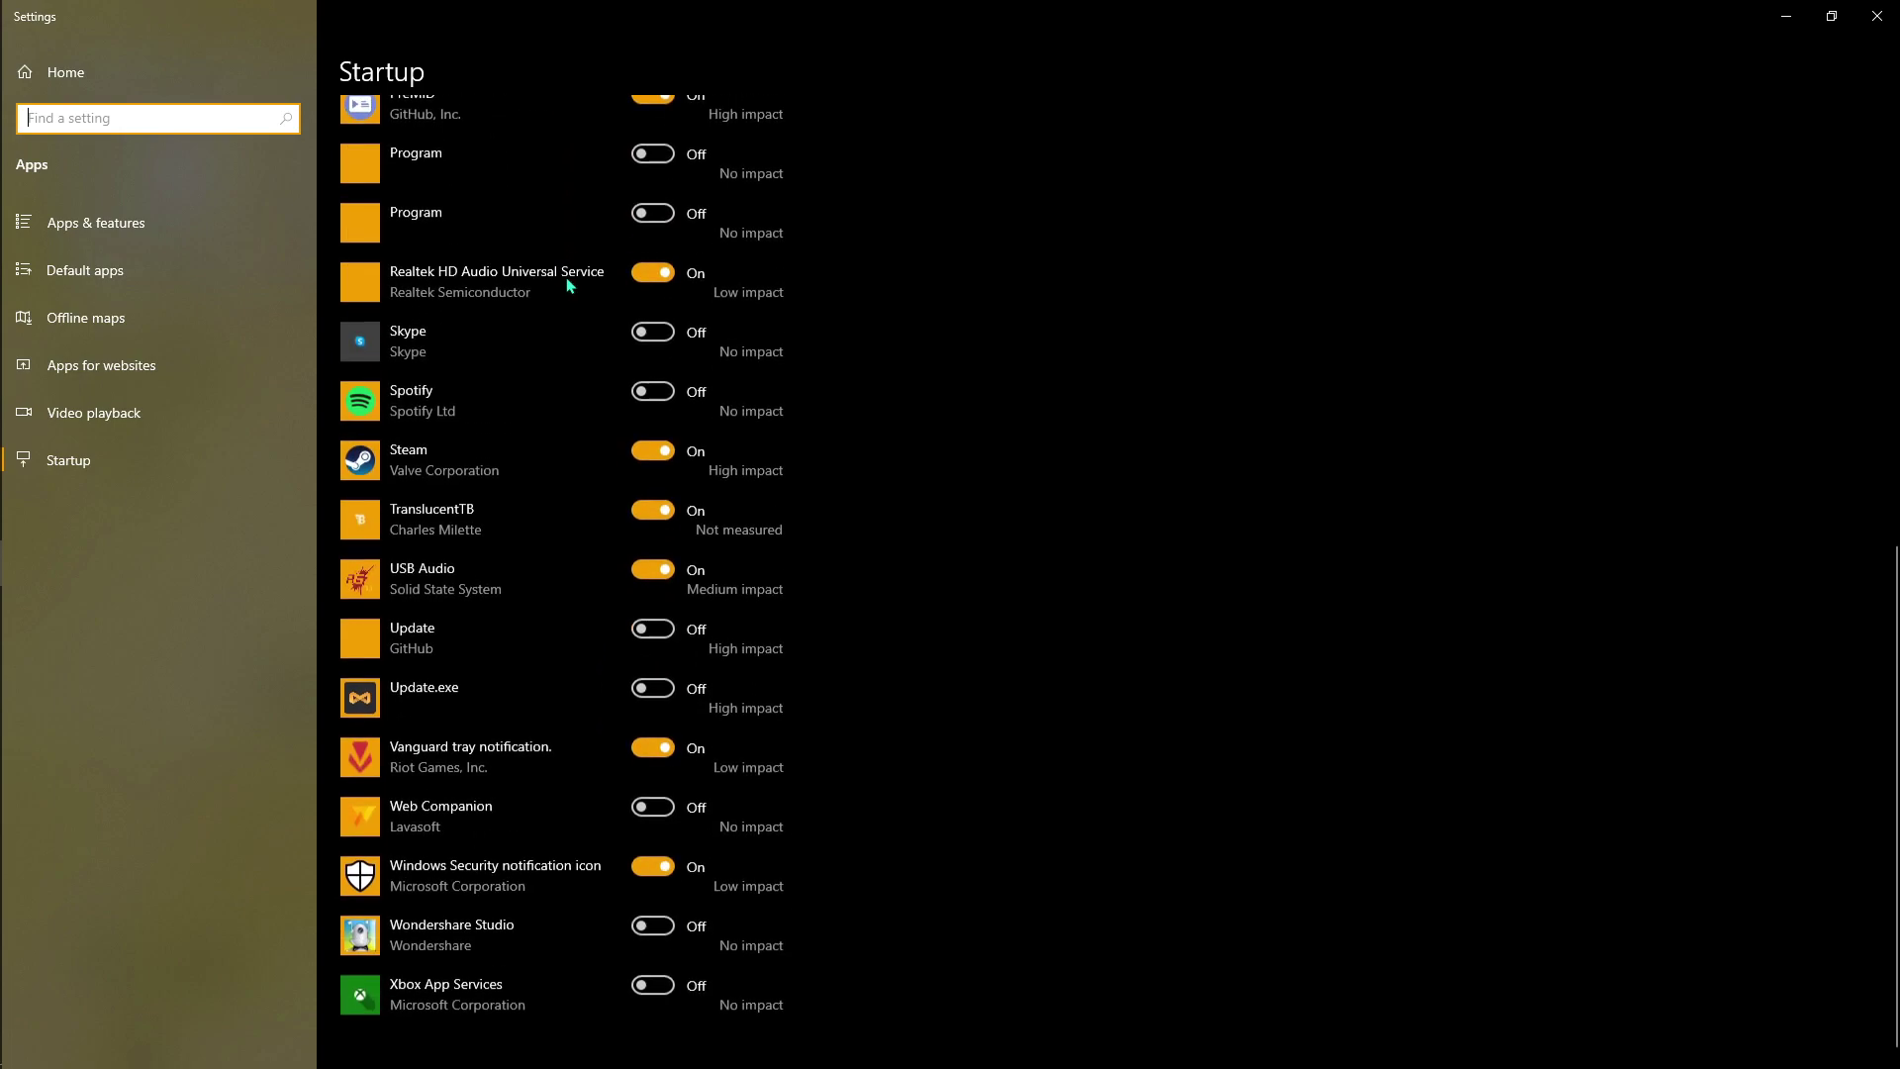
{"action": "scroll", "coordinate": [615, 267], "scroll_direction": "up", "scroll_amount": 6}
{"action": "scroll", "coordinate": [594, 326], "scroll_direction": "up", "scroll_amount": 3}
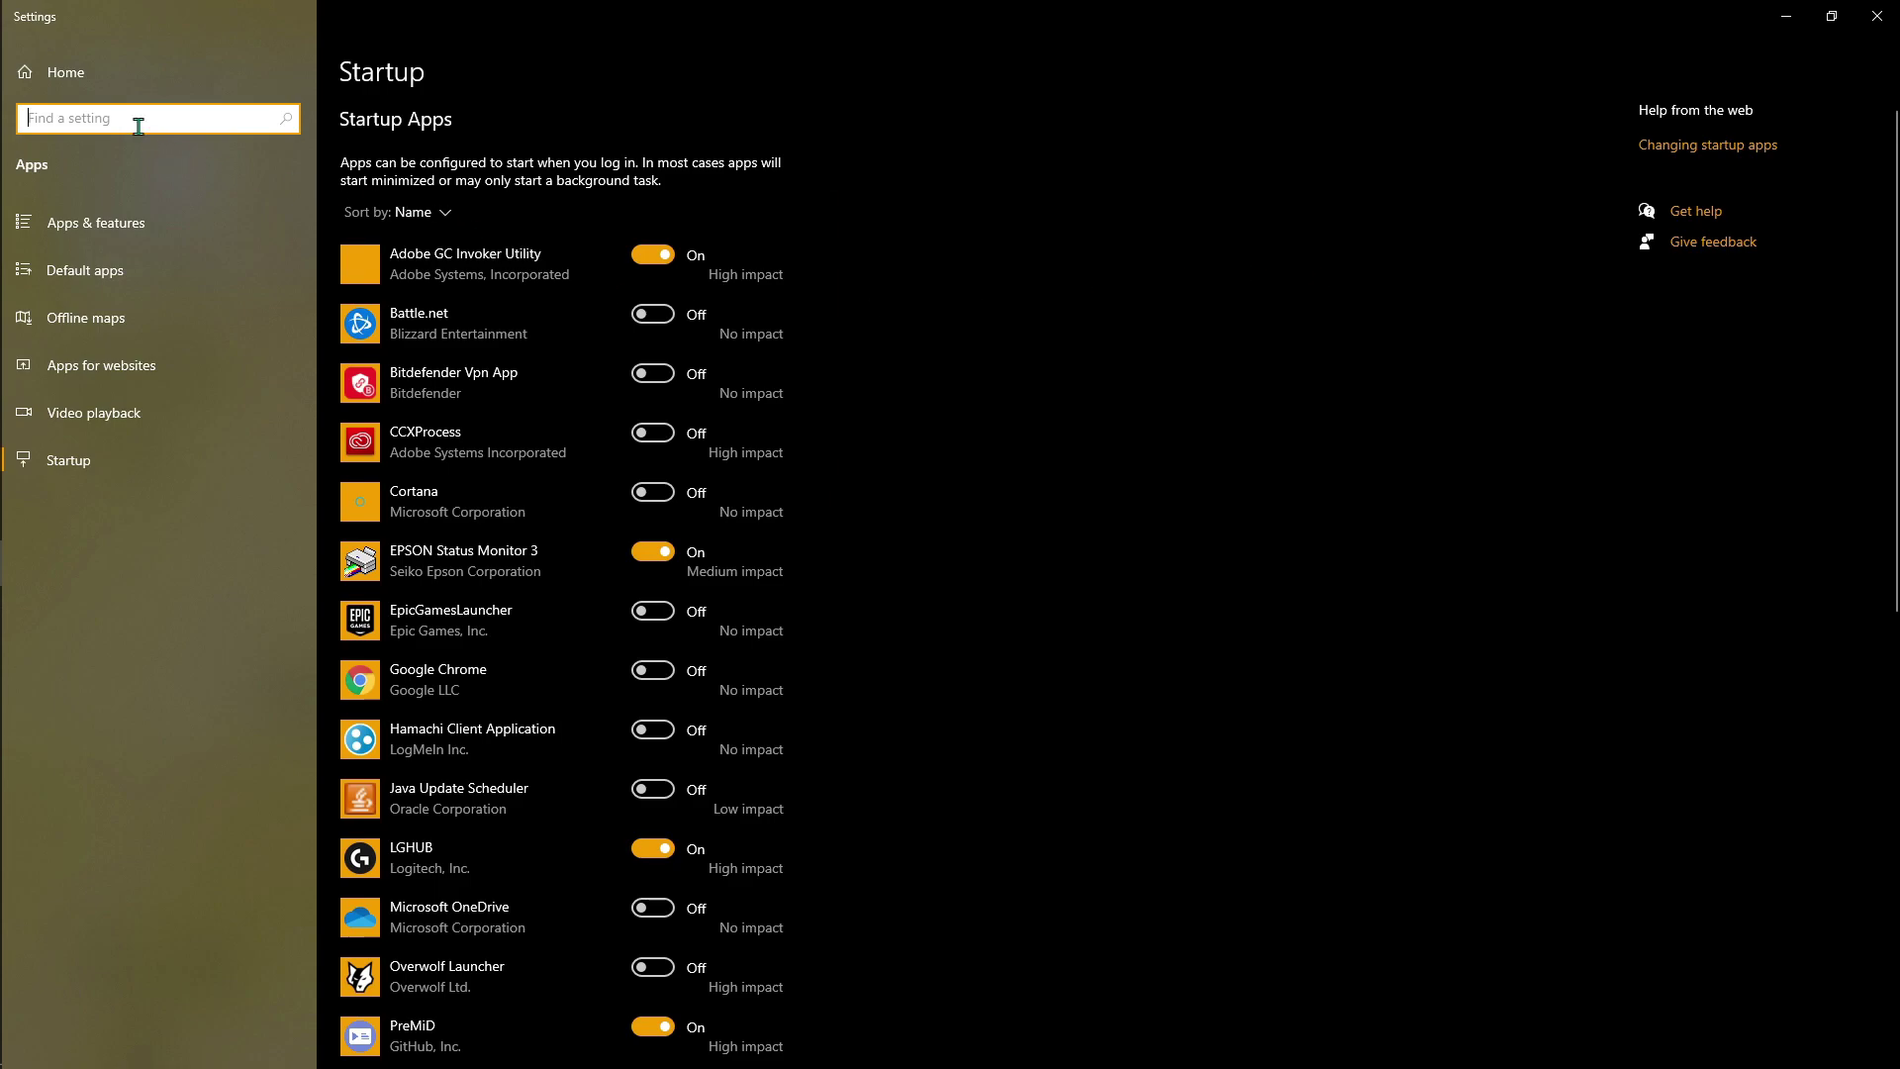
Step: Switch 'Let apps run in the background' Off on the Background apps page
{"action": "type", "text": "back"}
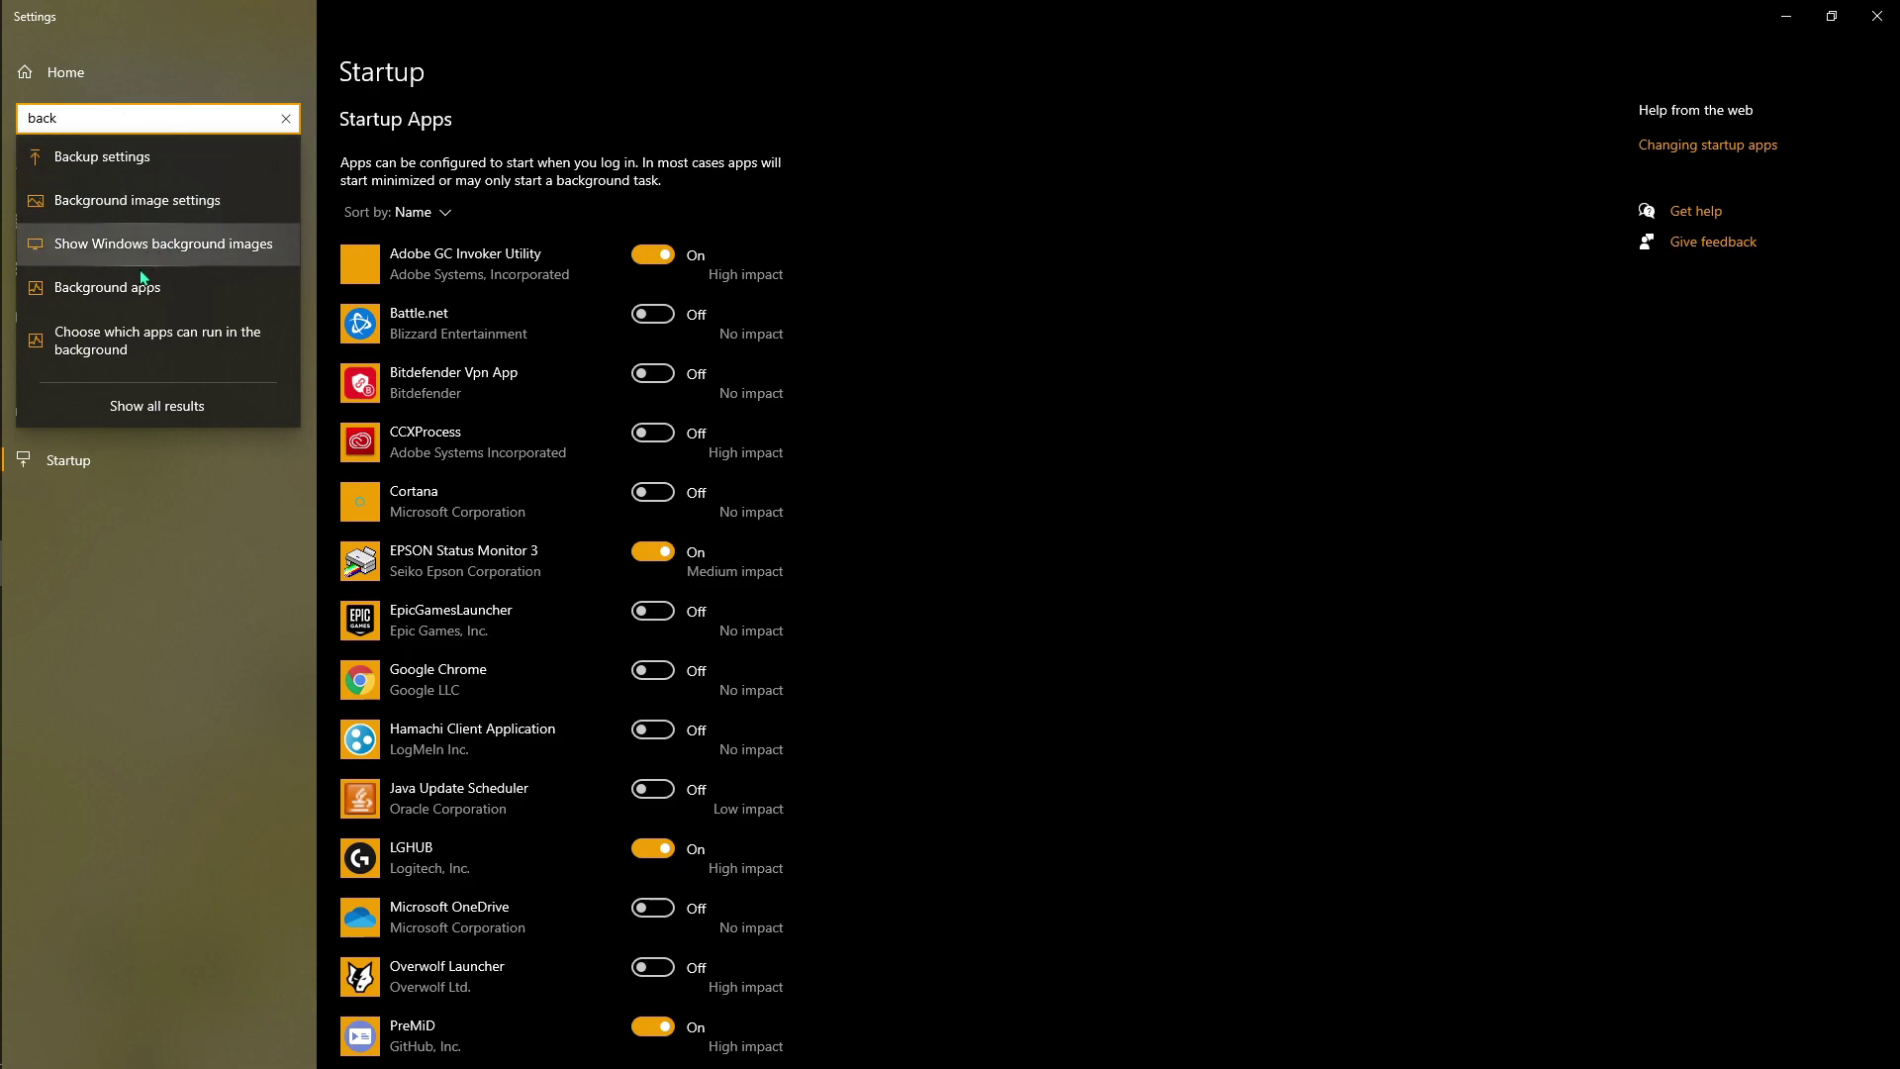
{"action": "left_click", "coordinate": [106, 286]}
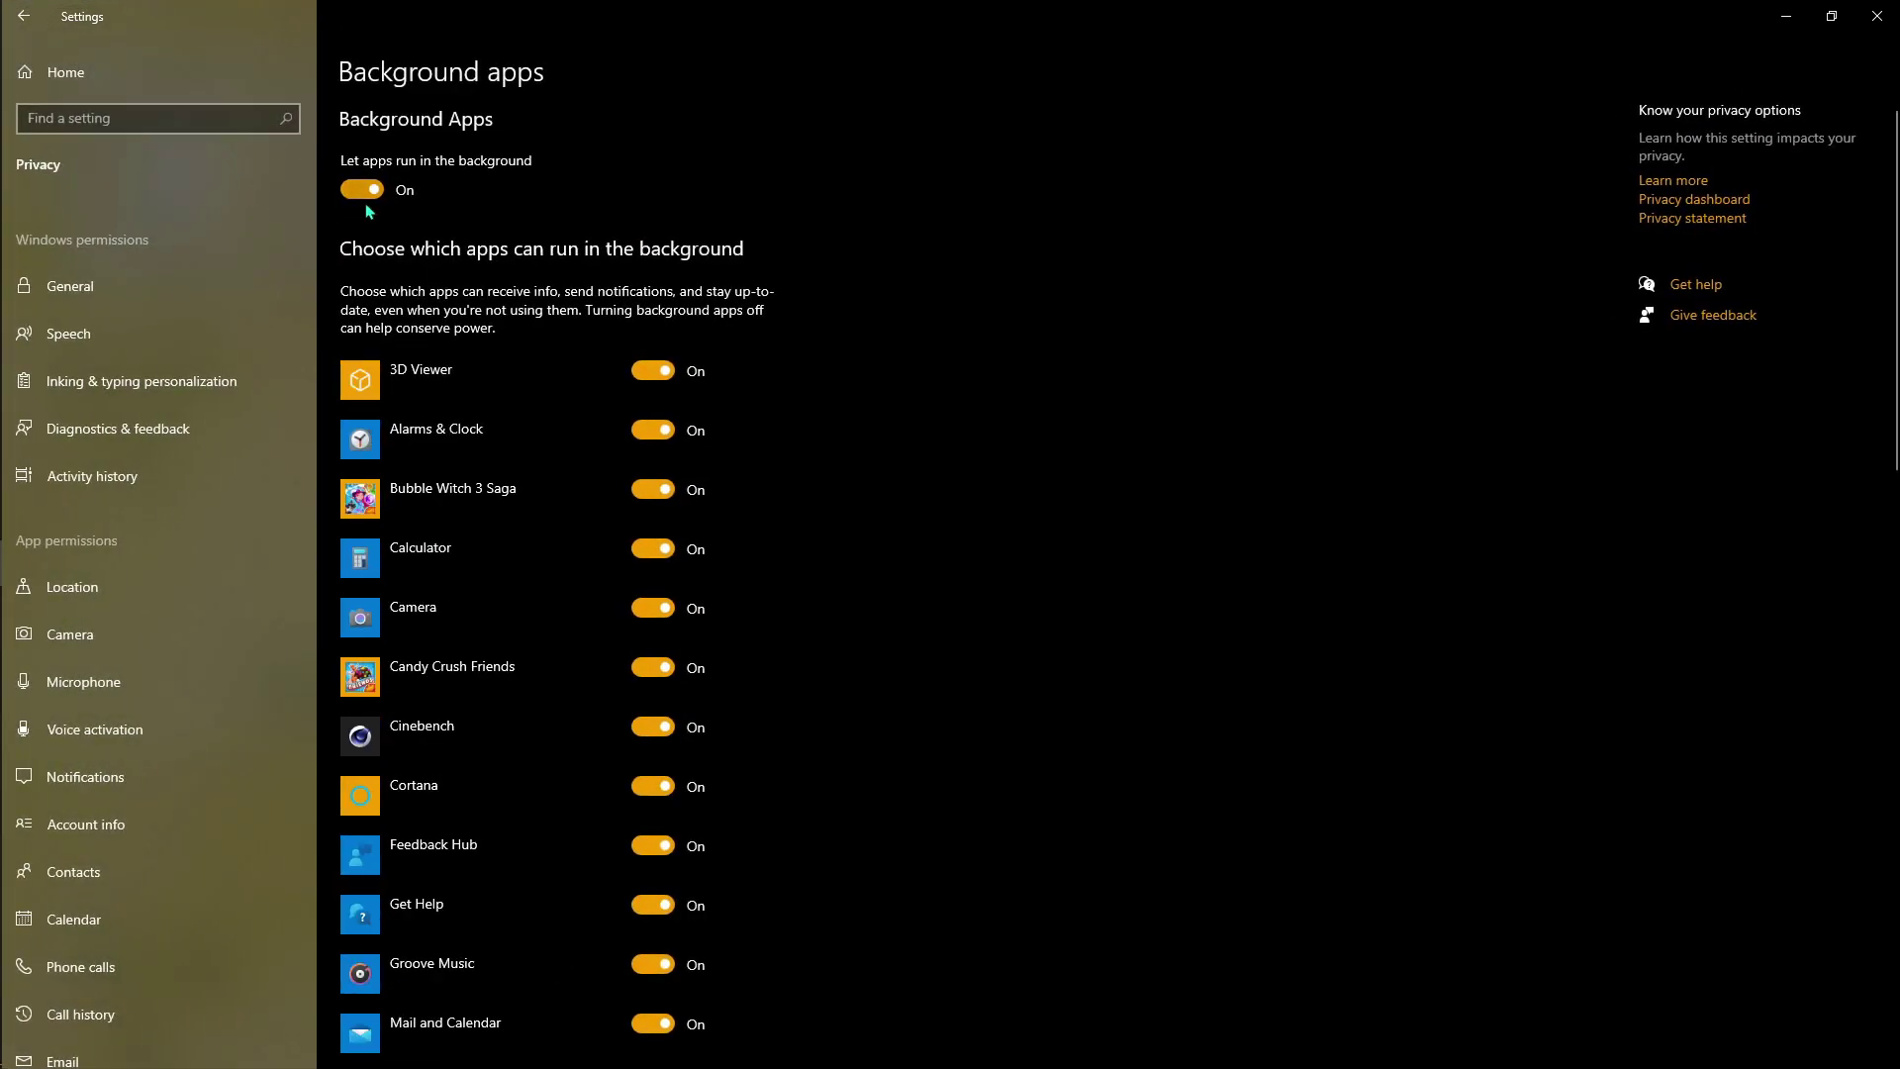
{"action": "left_click", "coordinate": [372, 194]}
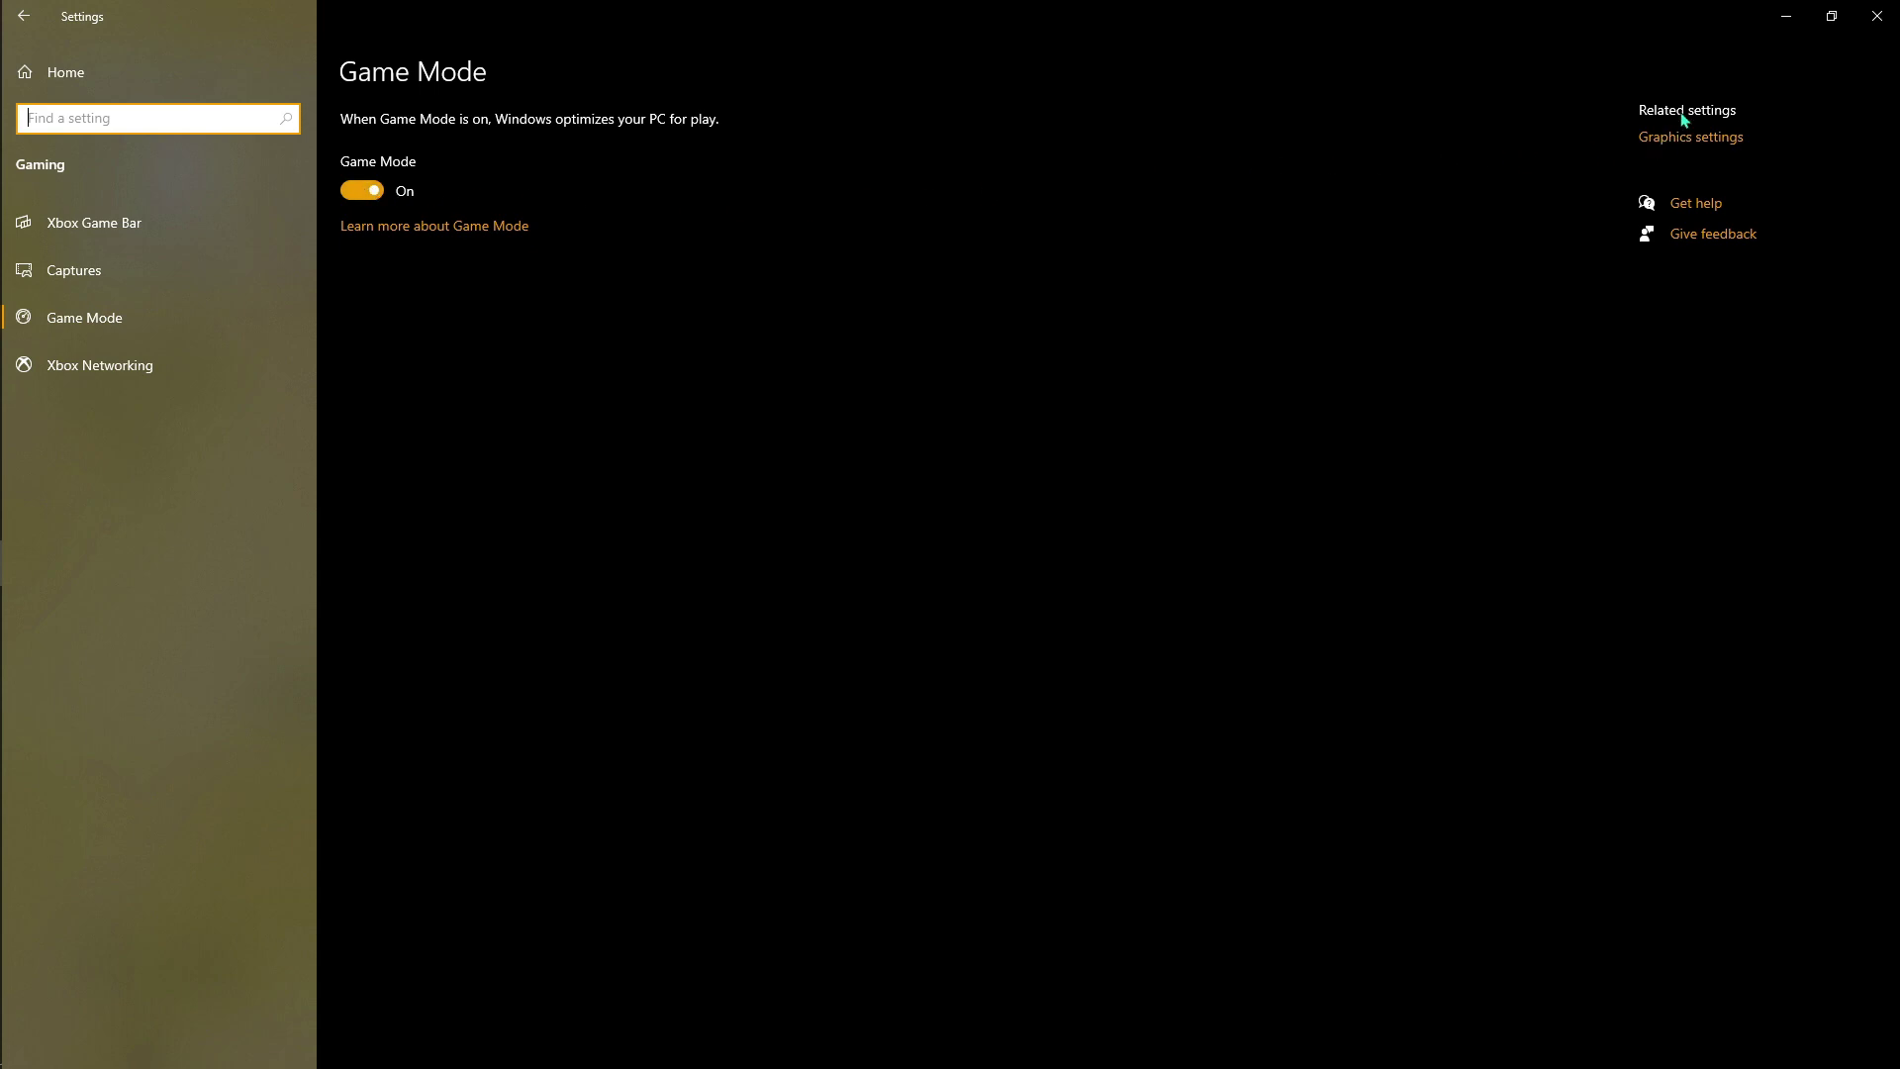
Step: Turn on hardware-accelerated GPU scheduling, then browse drive C: to the Riot Games folder
{"action": "left_click", "coordinate": [1679, 139]}
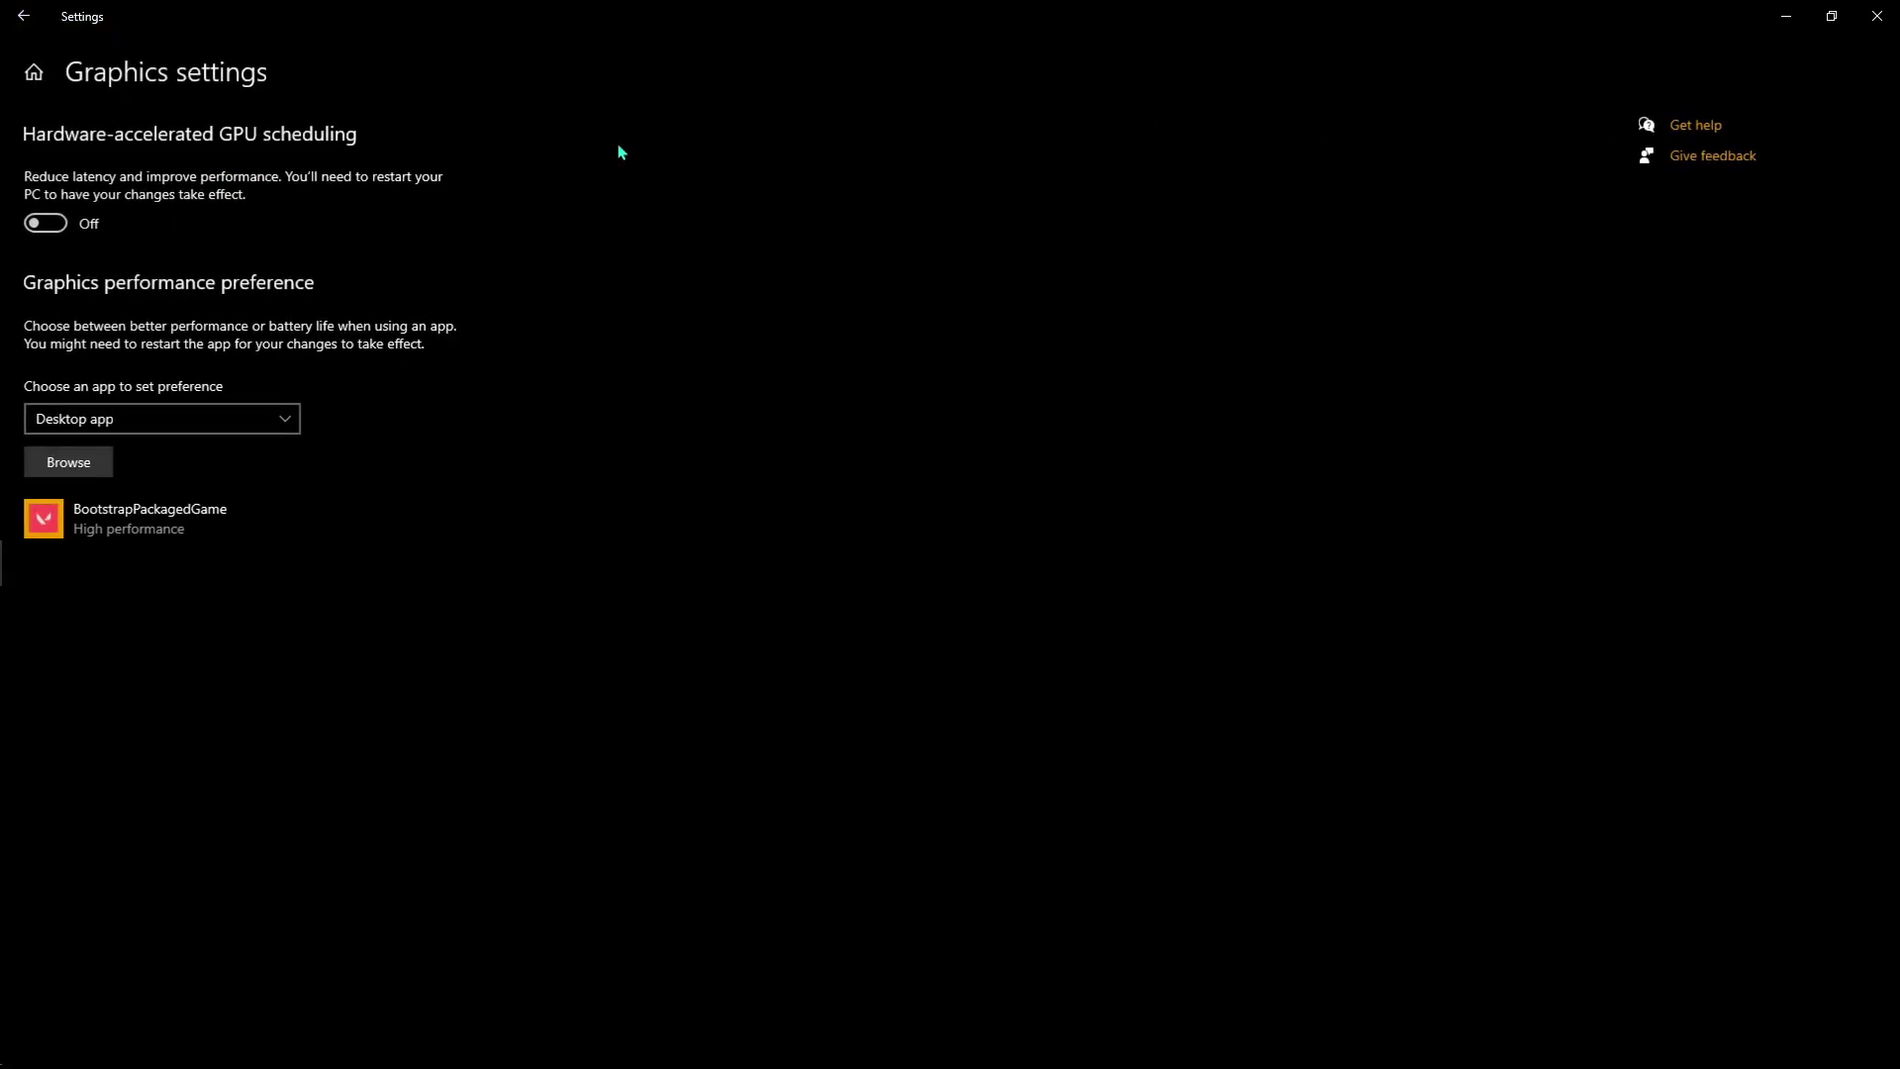
{"action": "left_click", "coordinate": [37, 231]}
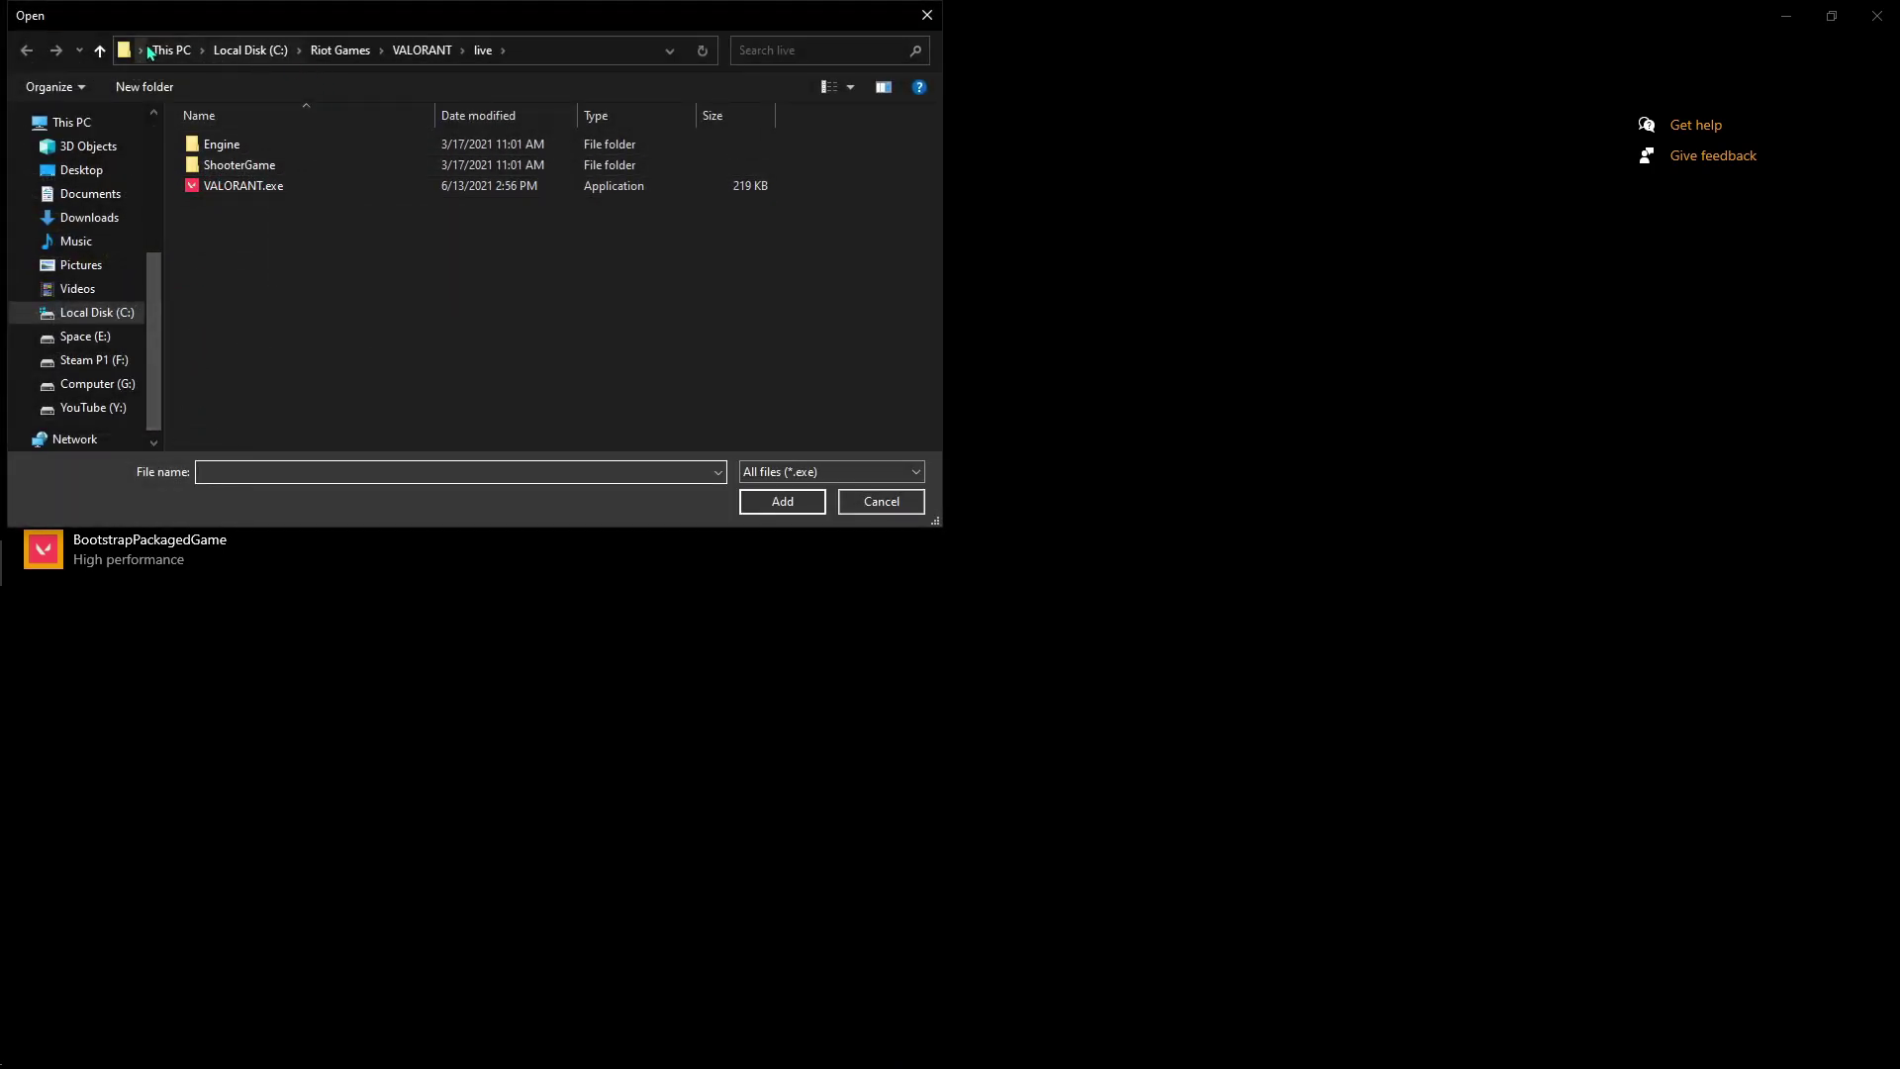
{"action": "left_click", "coordinate": [172, 50]}
{"action": "double_click", "coordinate": [307, 358]}
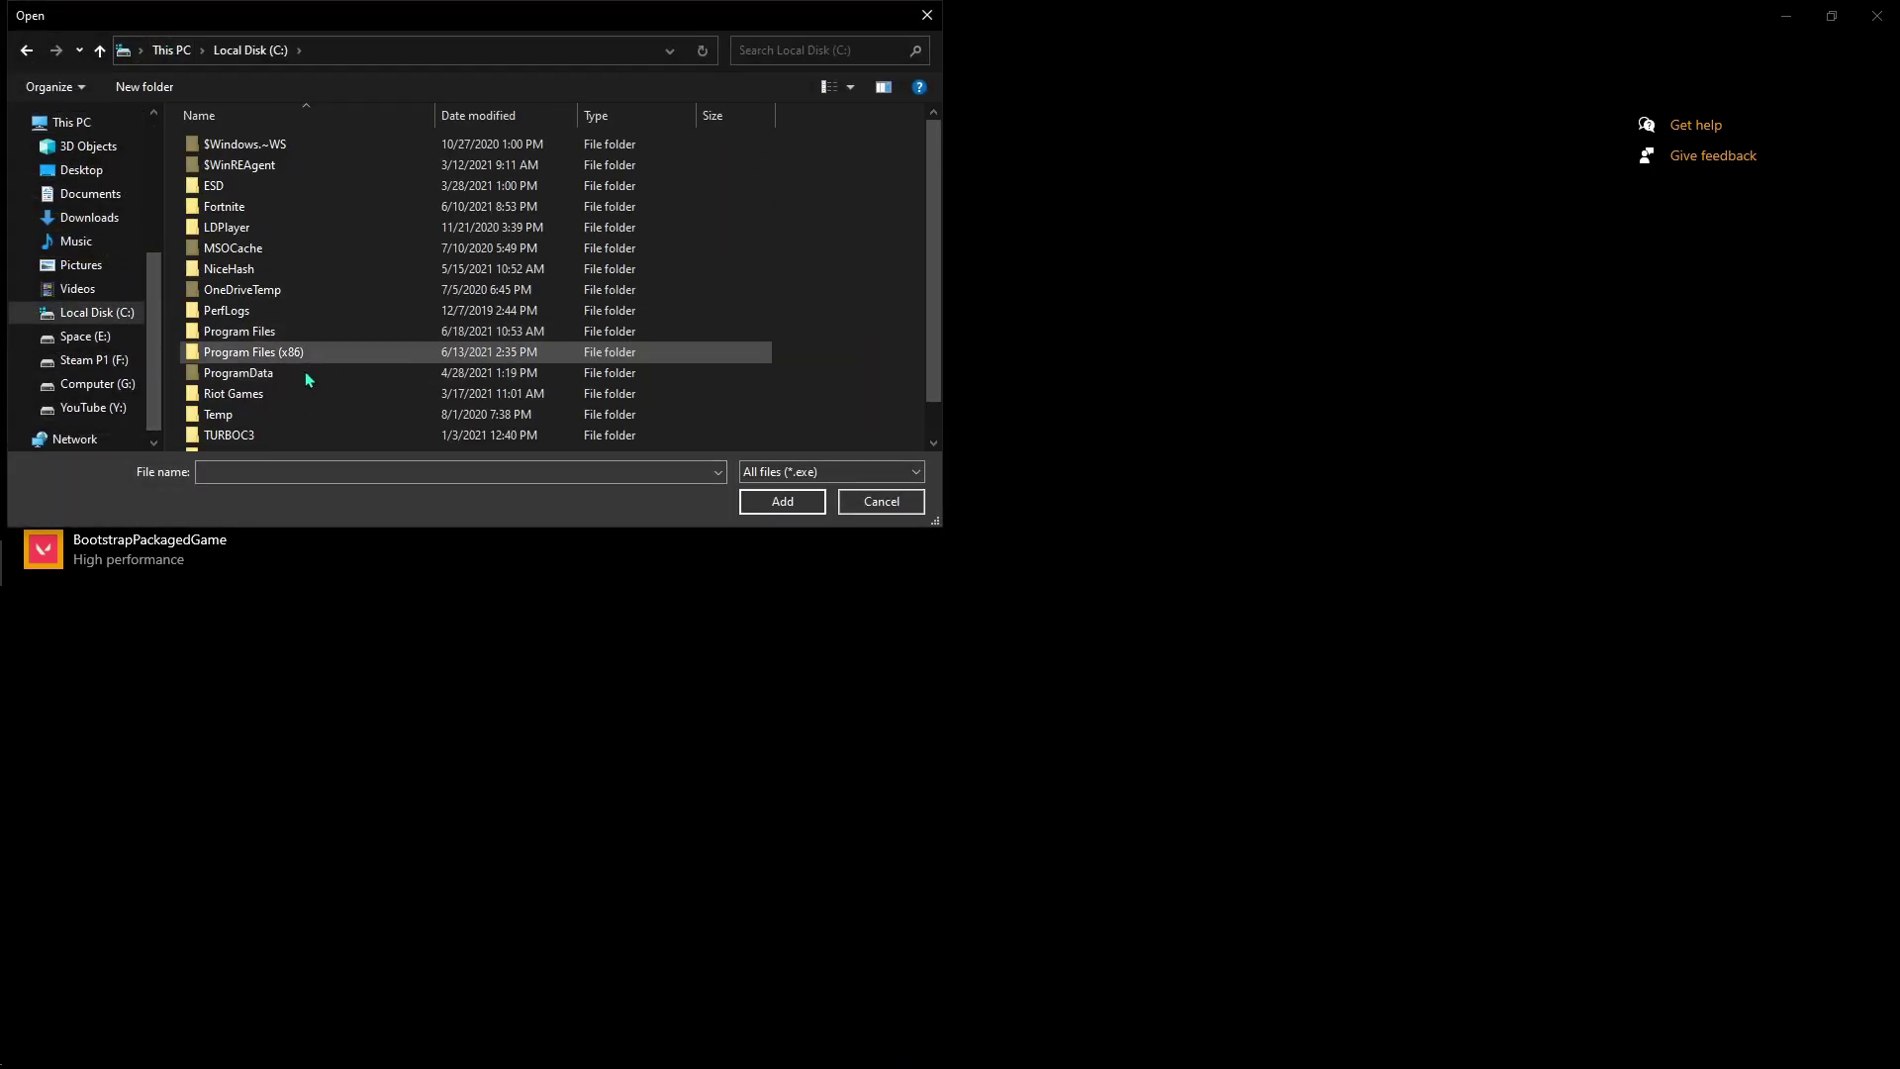
{"action": "scroll", "coordinate": [283, 411], "scroll_direction": "down", "scroll_amount": 1}
{"action": "double_click", "coordinate": [256, 356]}
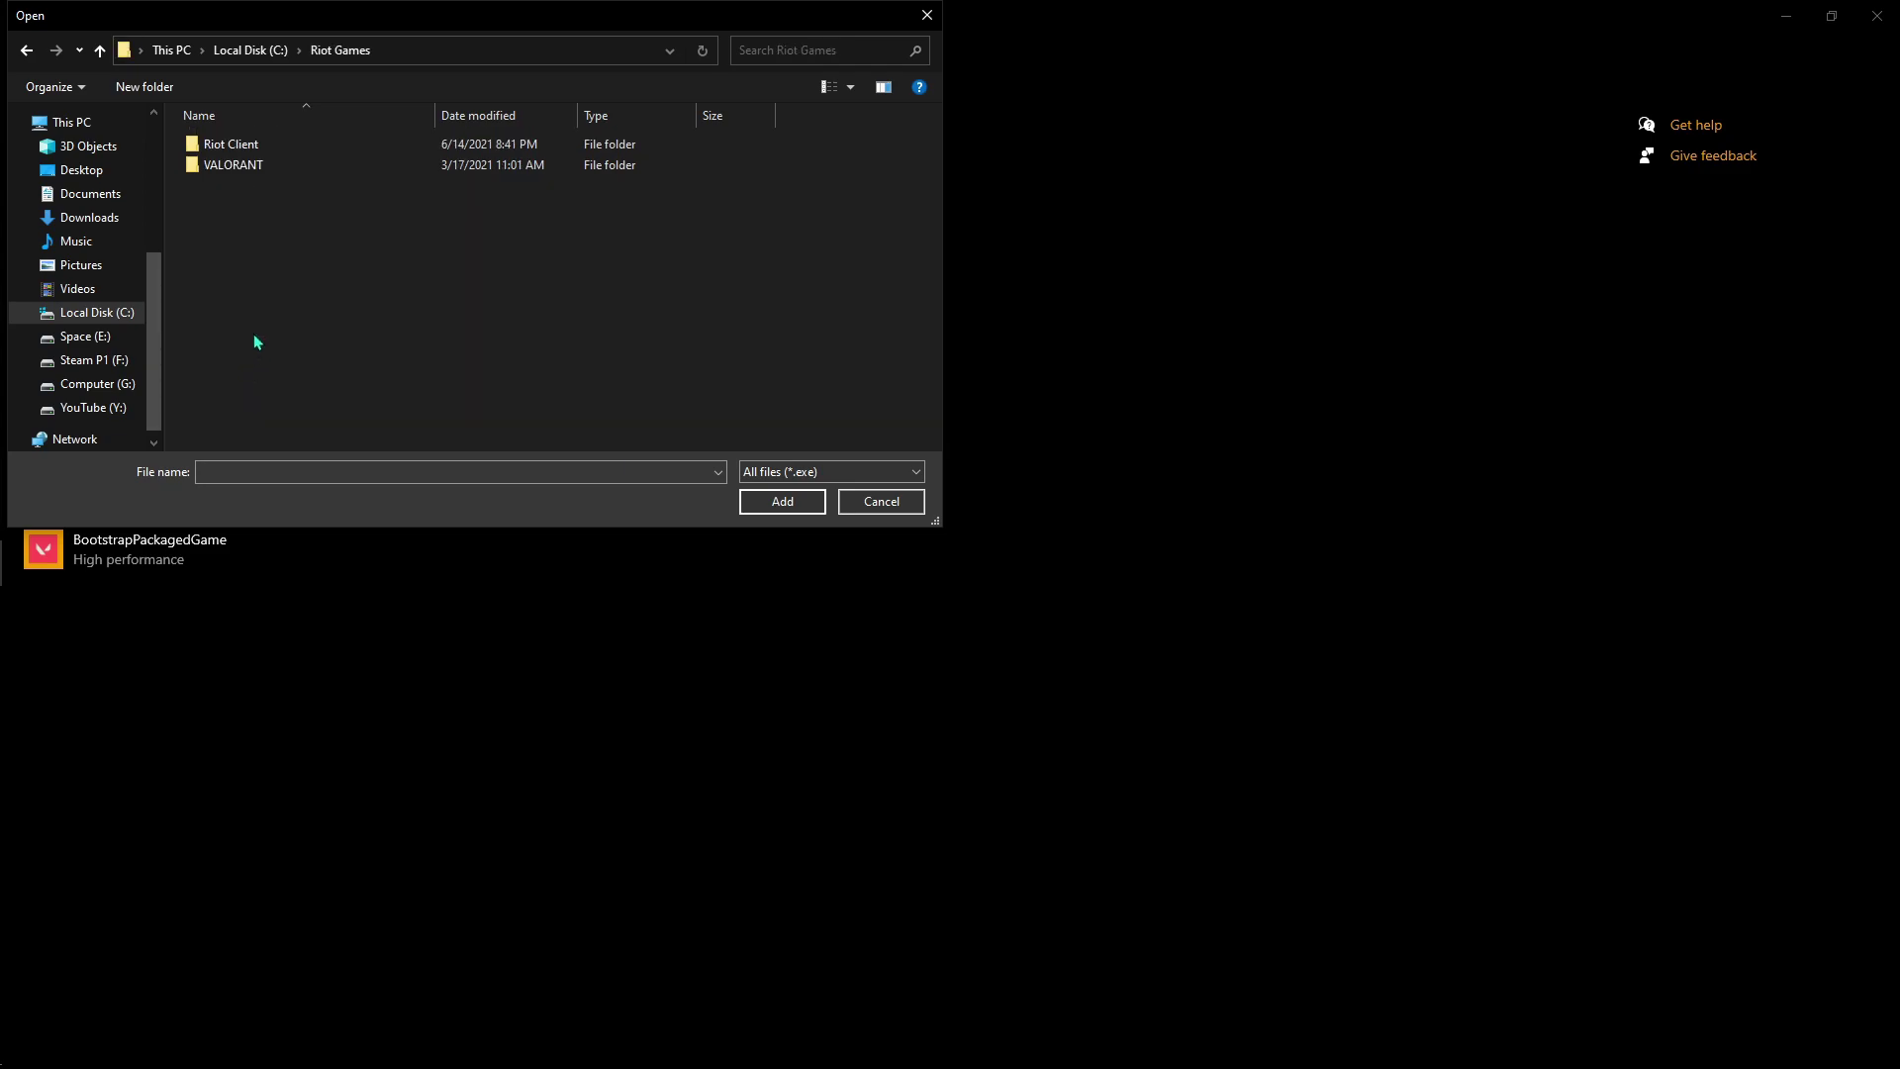
Step: Add VALORANT\live\VALORANT.exe and open its graphics preference options for High performance
{"action": "double_click", "coordinate": [257, 165]}
{"action": "double_click", "coordinate": [255, 148]}
{"action": "double_click", "coordinate": [265, 186]}
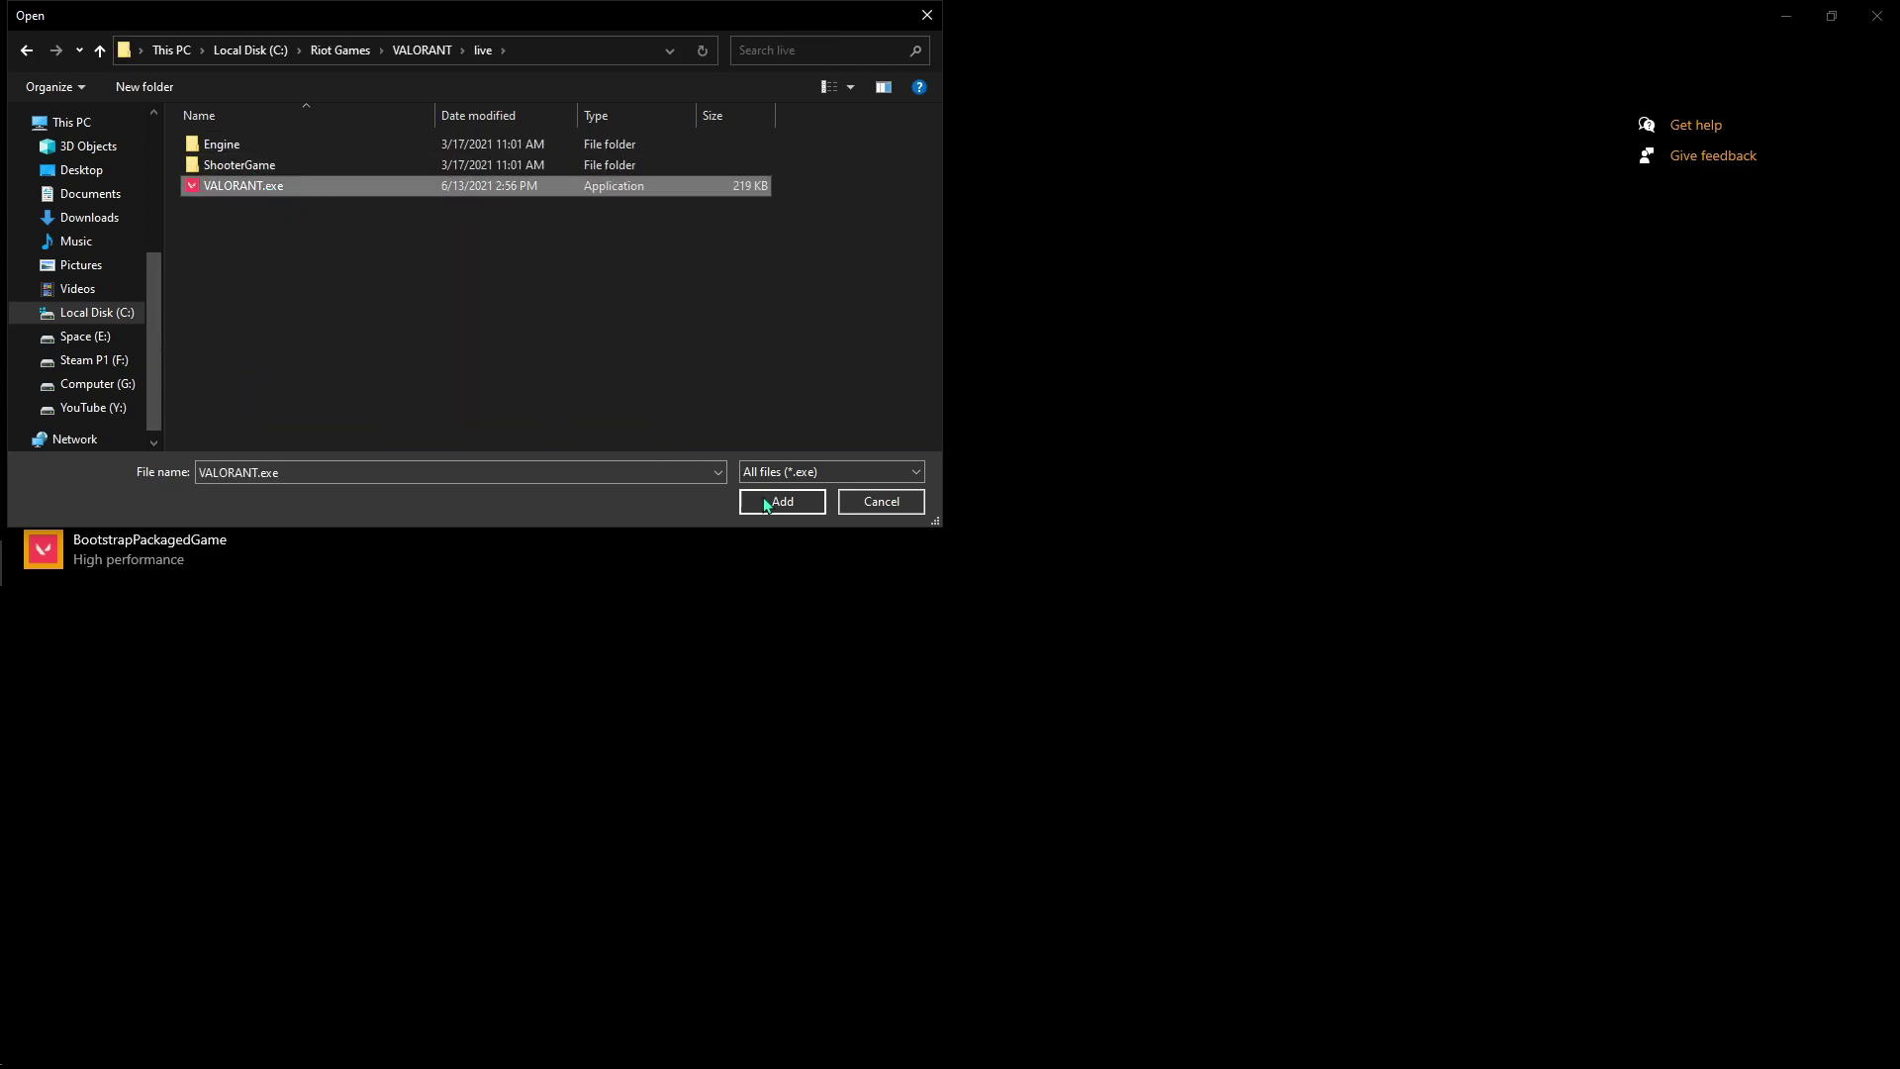
{"action": "left_click", "coordinate": [172, 585]}
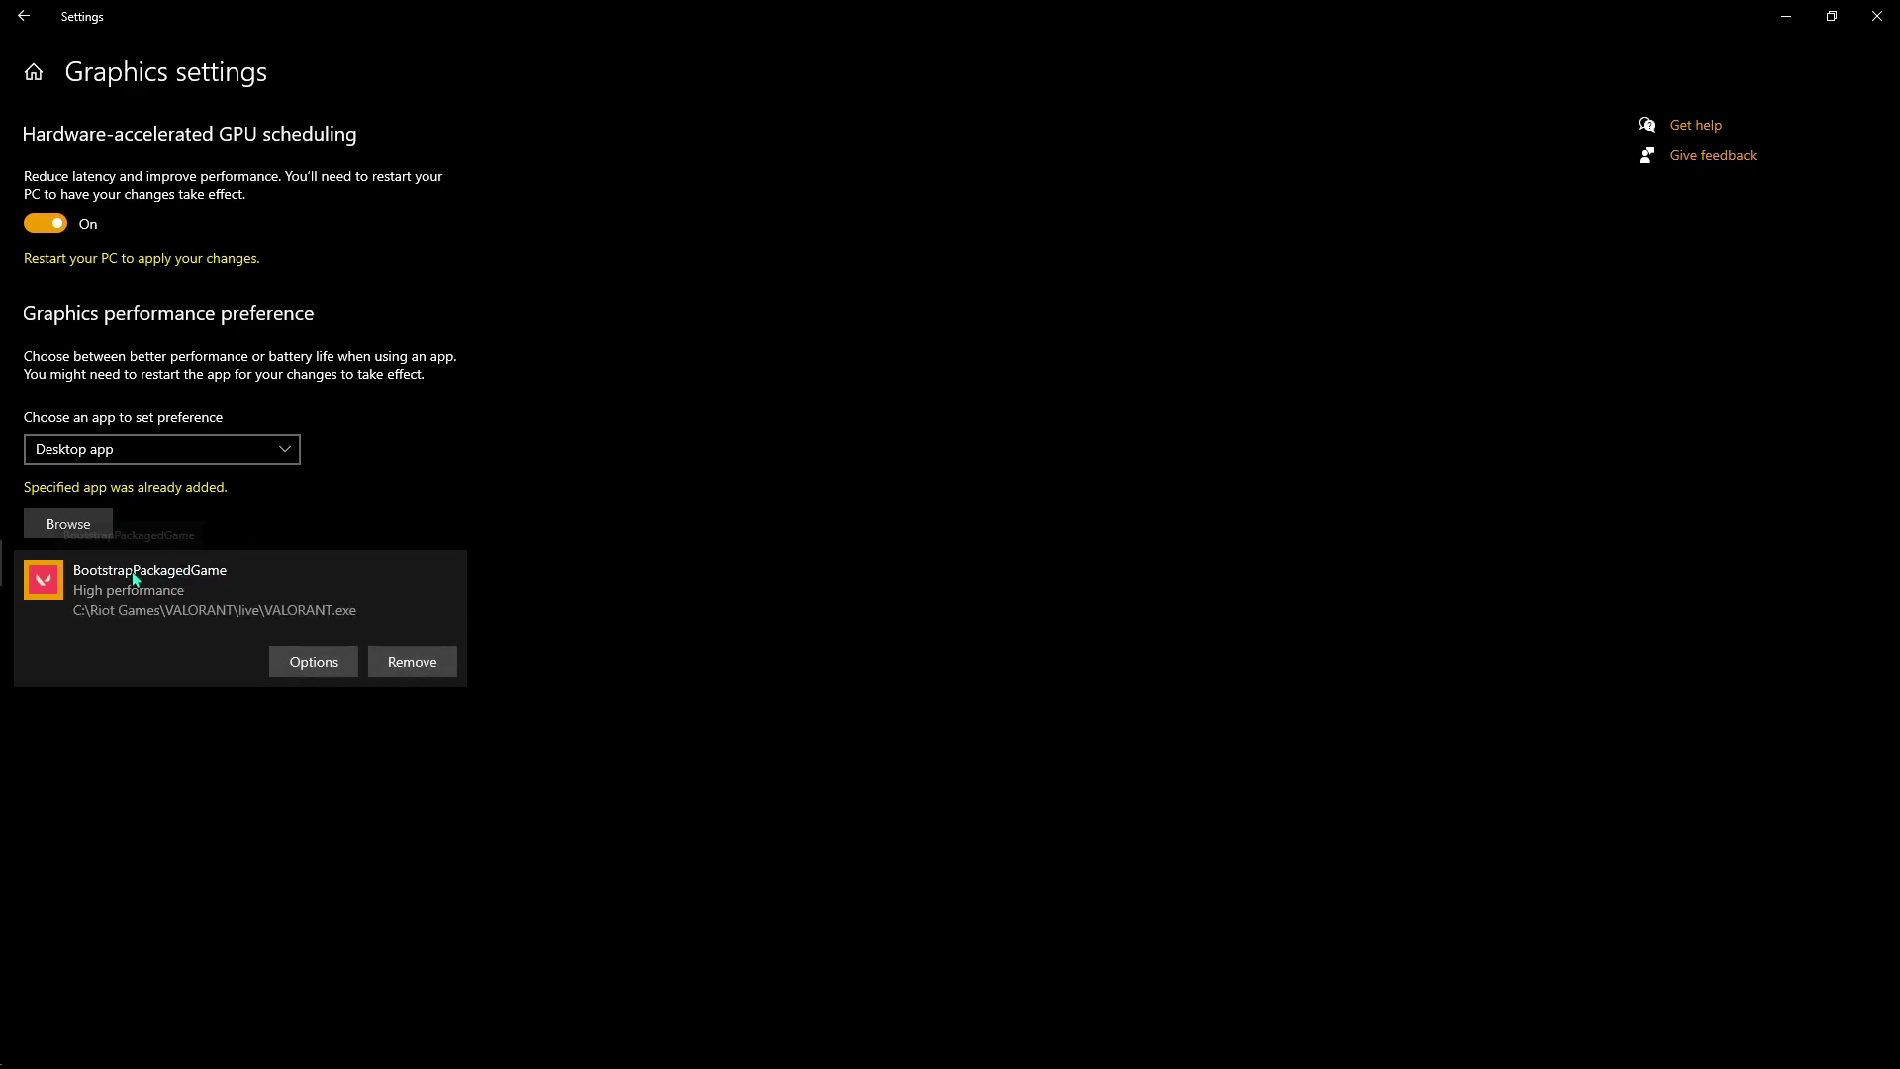
{"action": "left_click", "coordinate": [322, 660]}
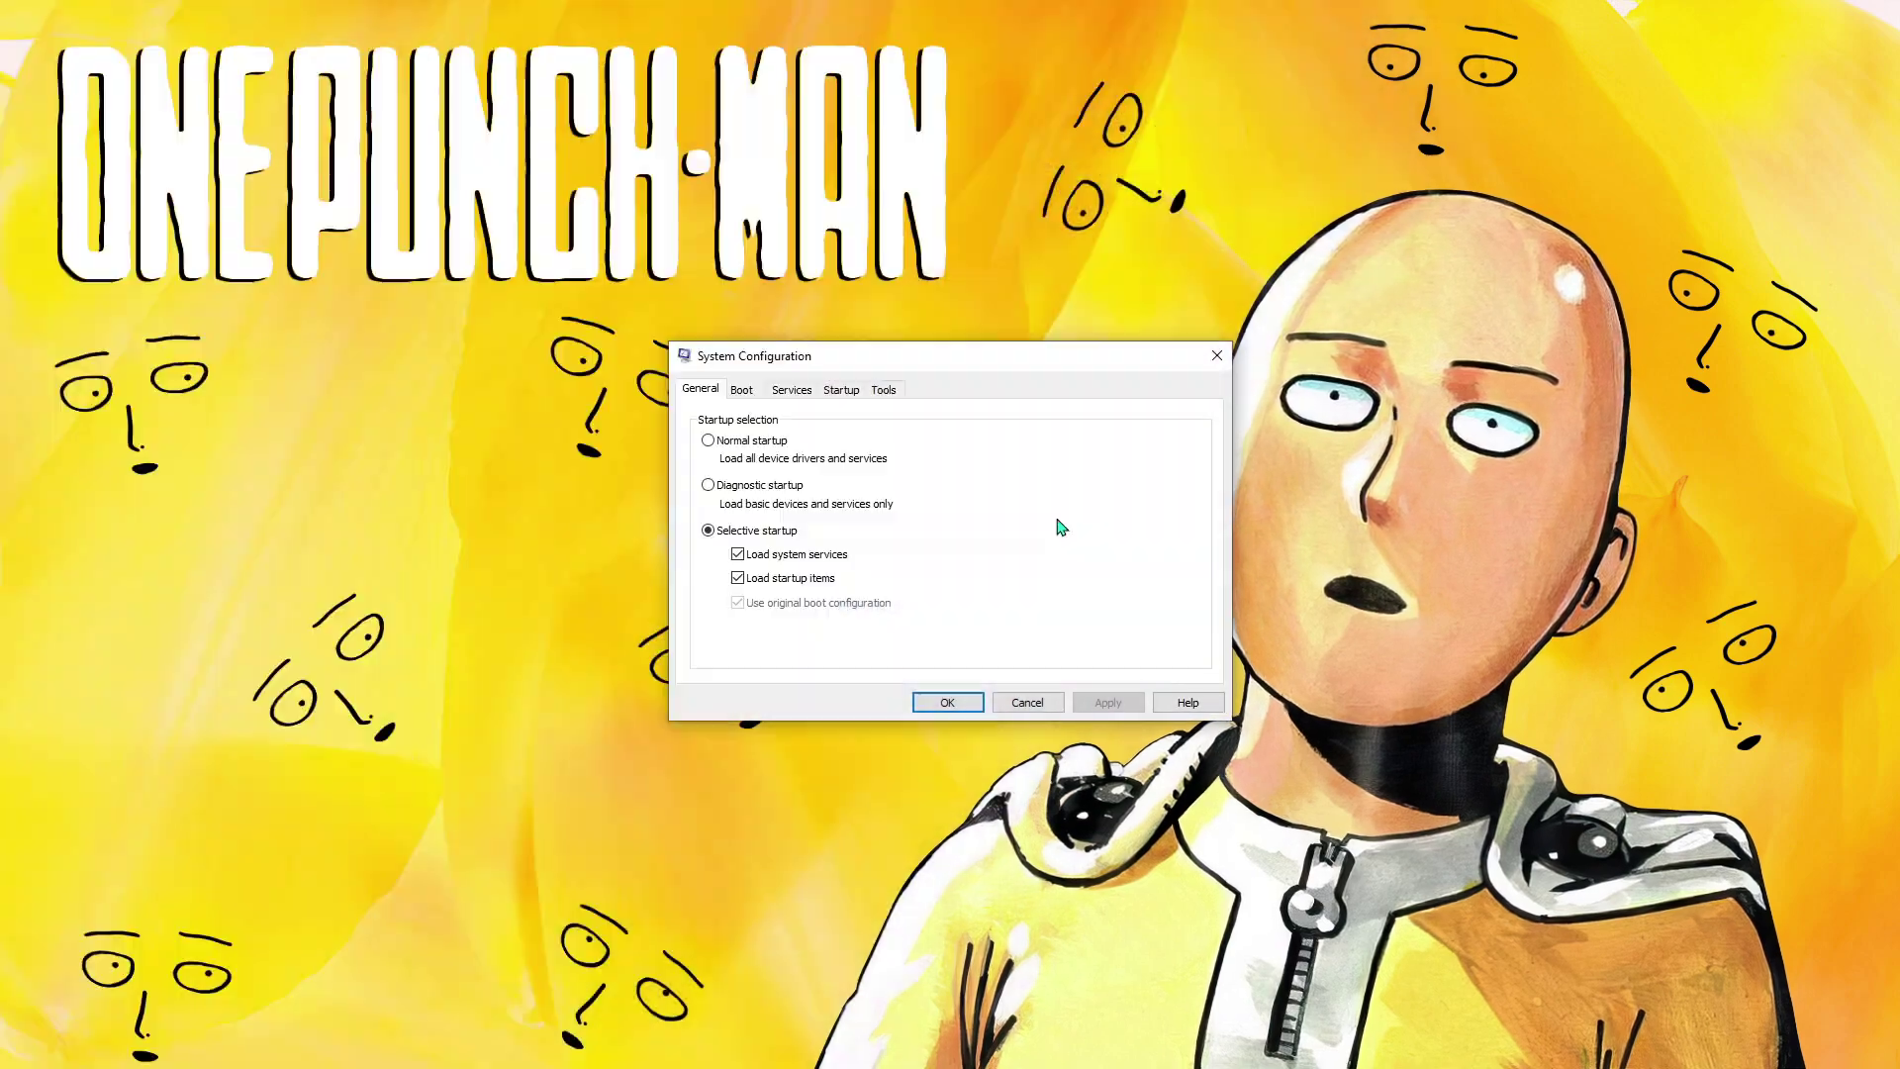
Step: Set the Boot tab's advanced options to use 6 processors and confirm
{"action": "left_click", "coordinate": [740, 392]}
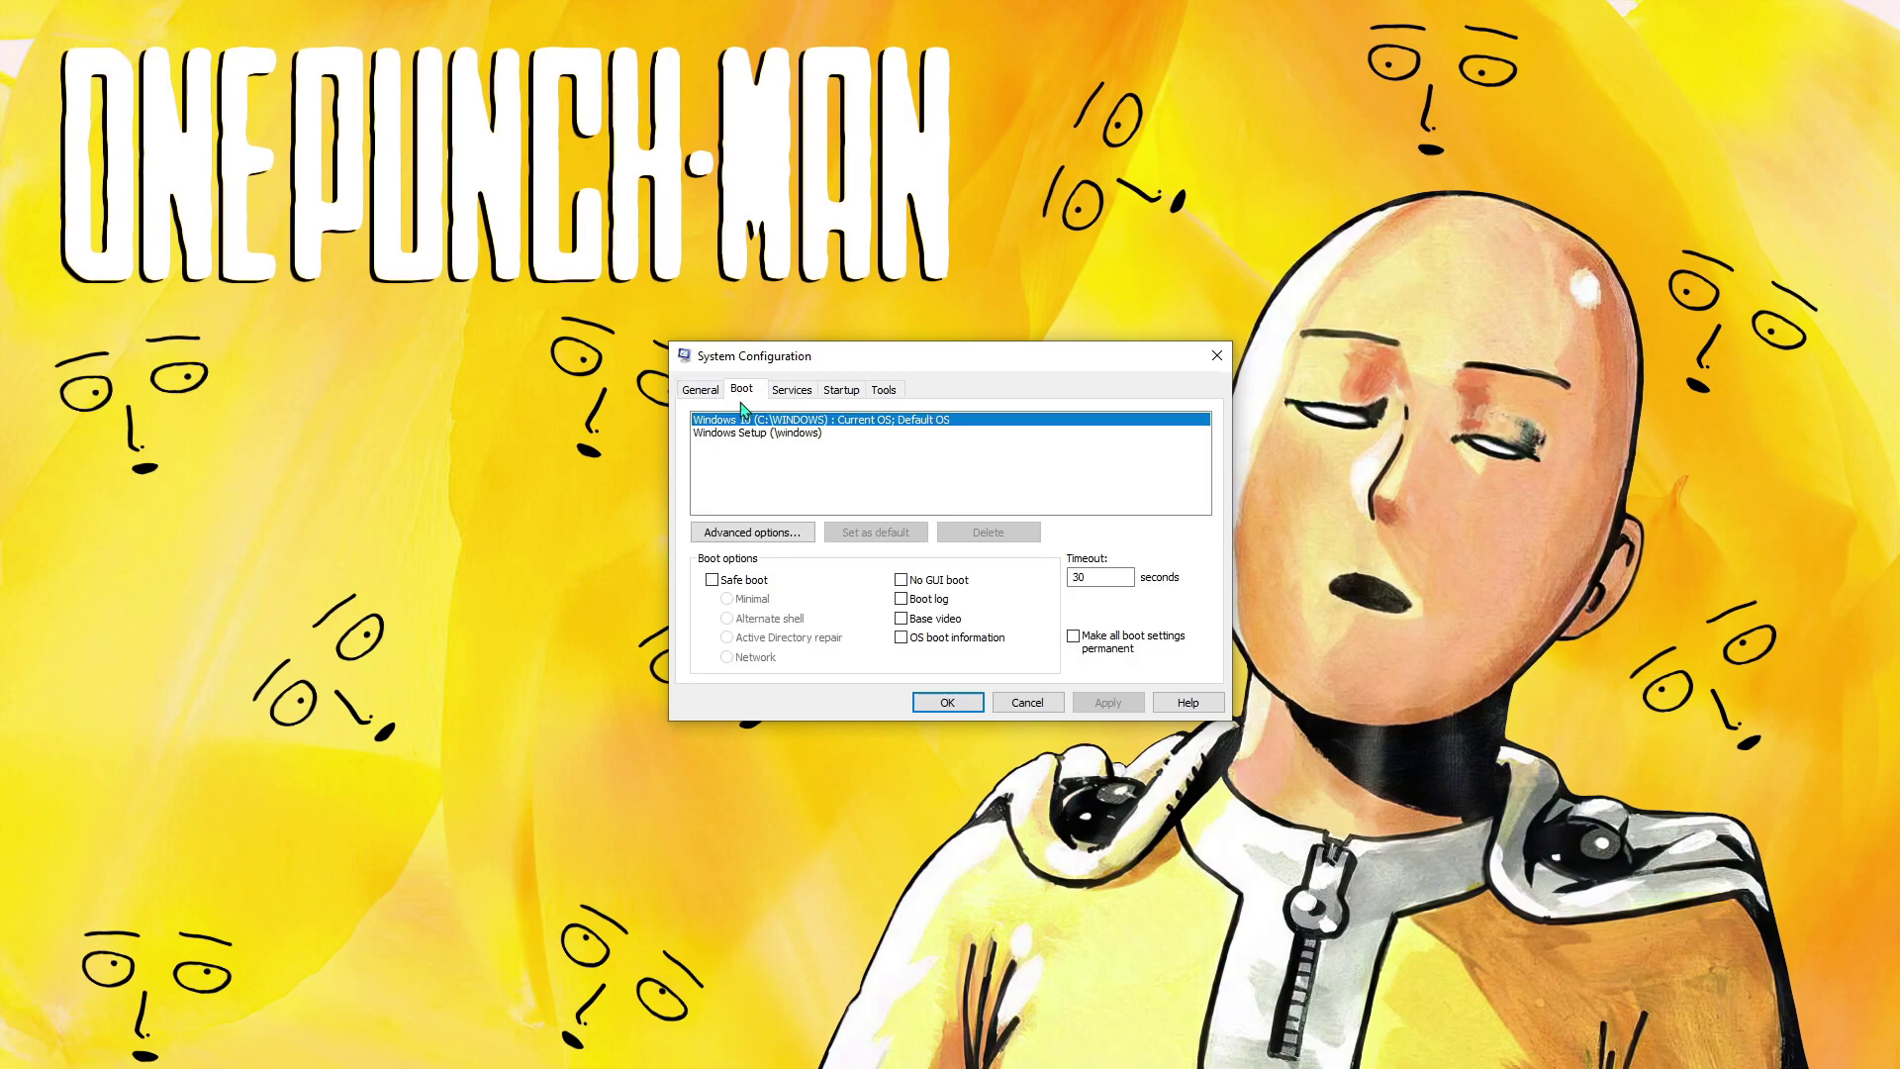
{"action": "left_click", "coordinate": [755, 534]}
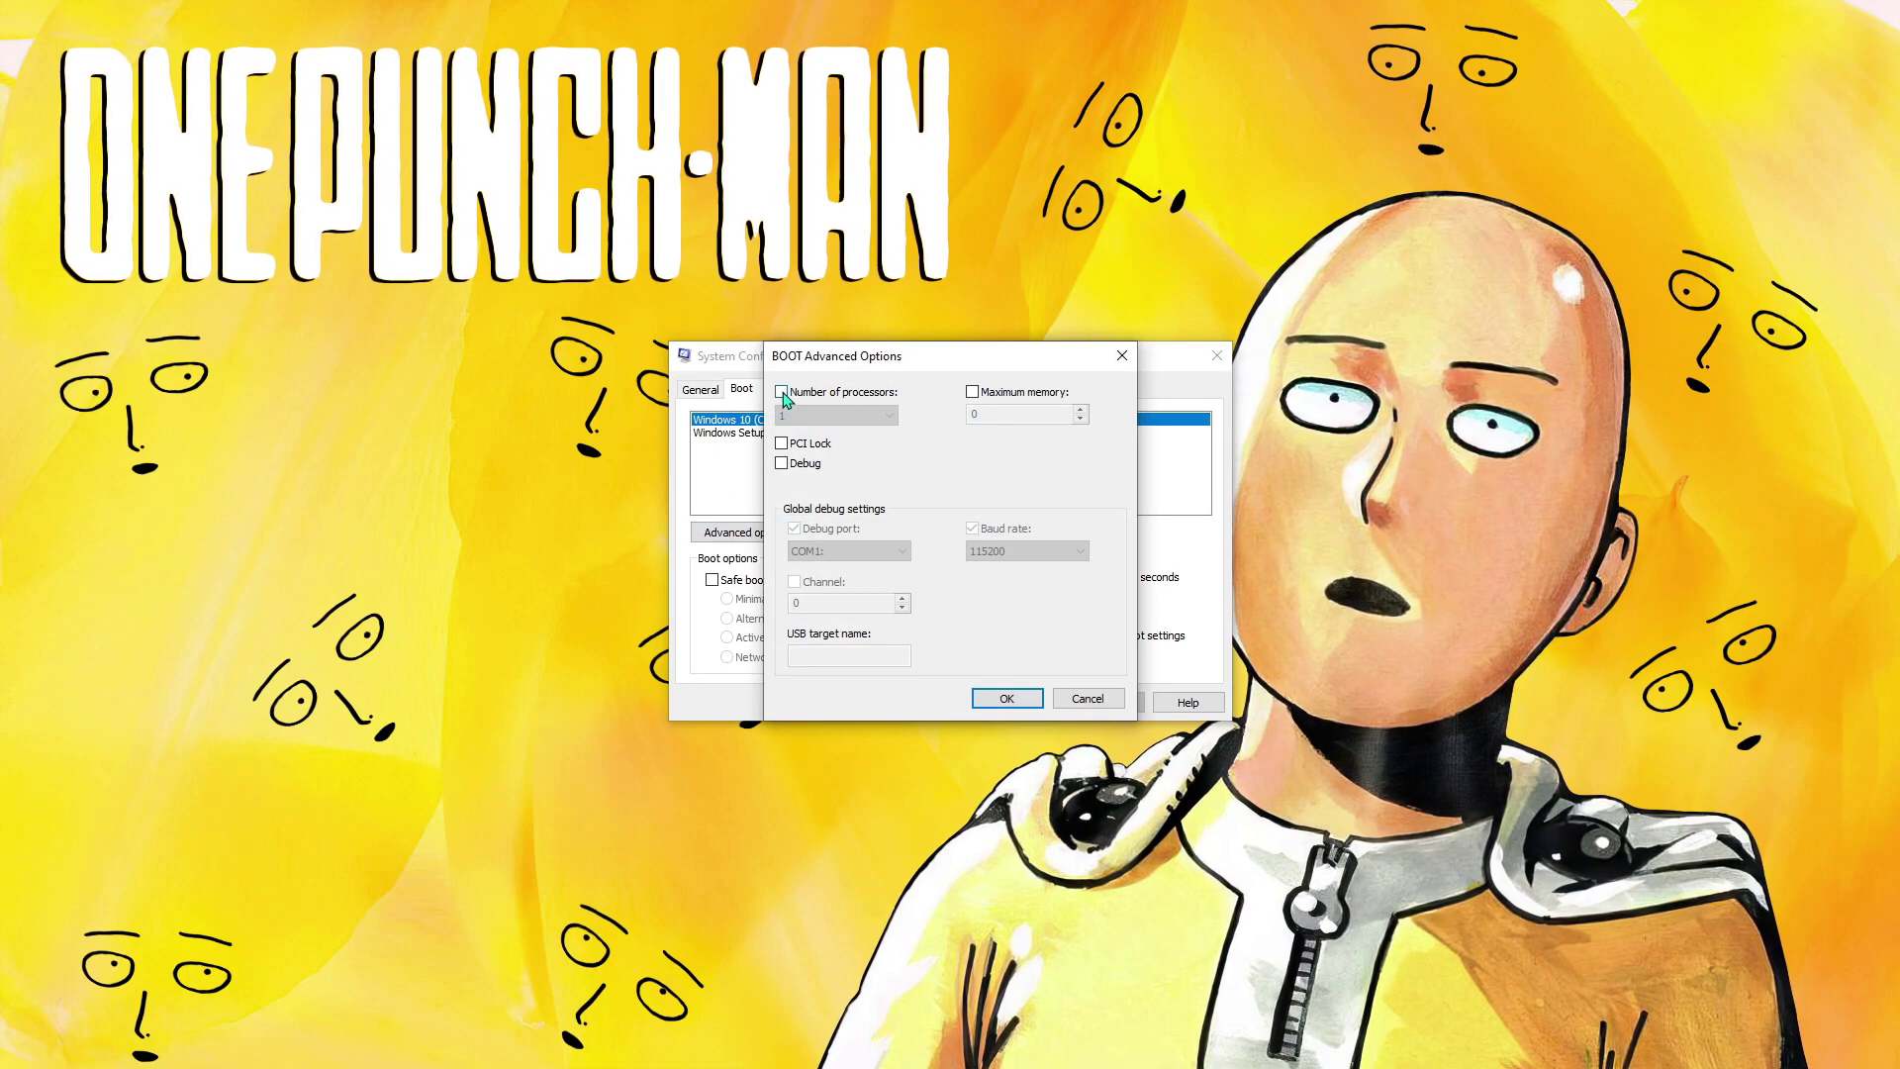
{"action": "left_click", "coordinate": [836, 415]}
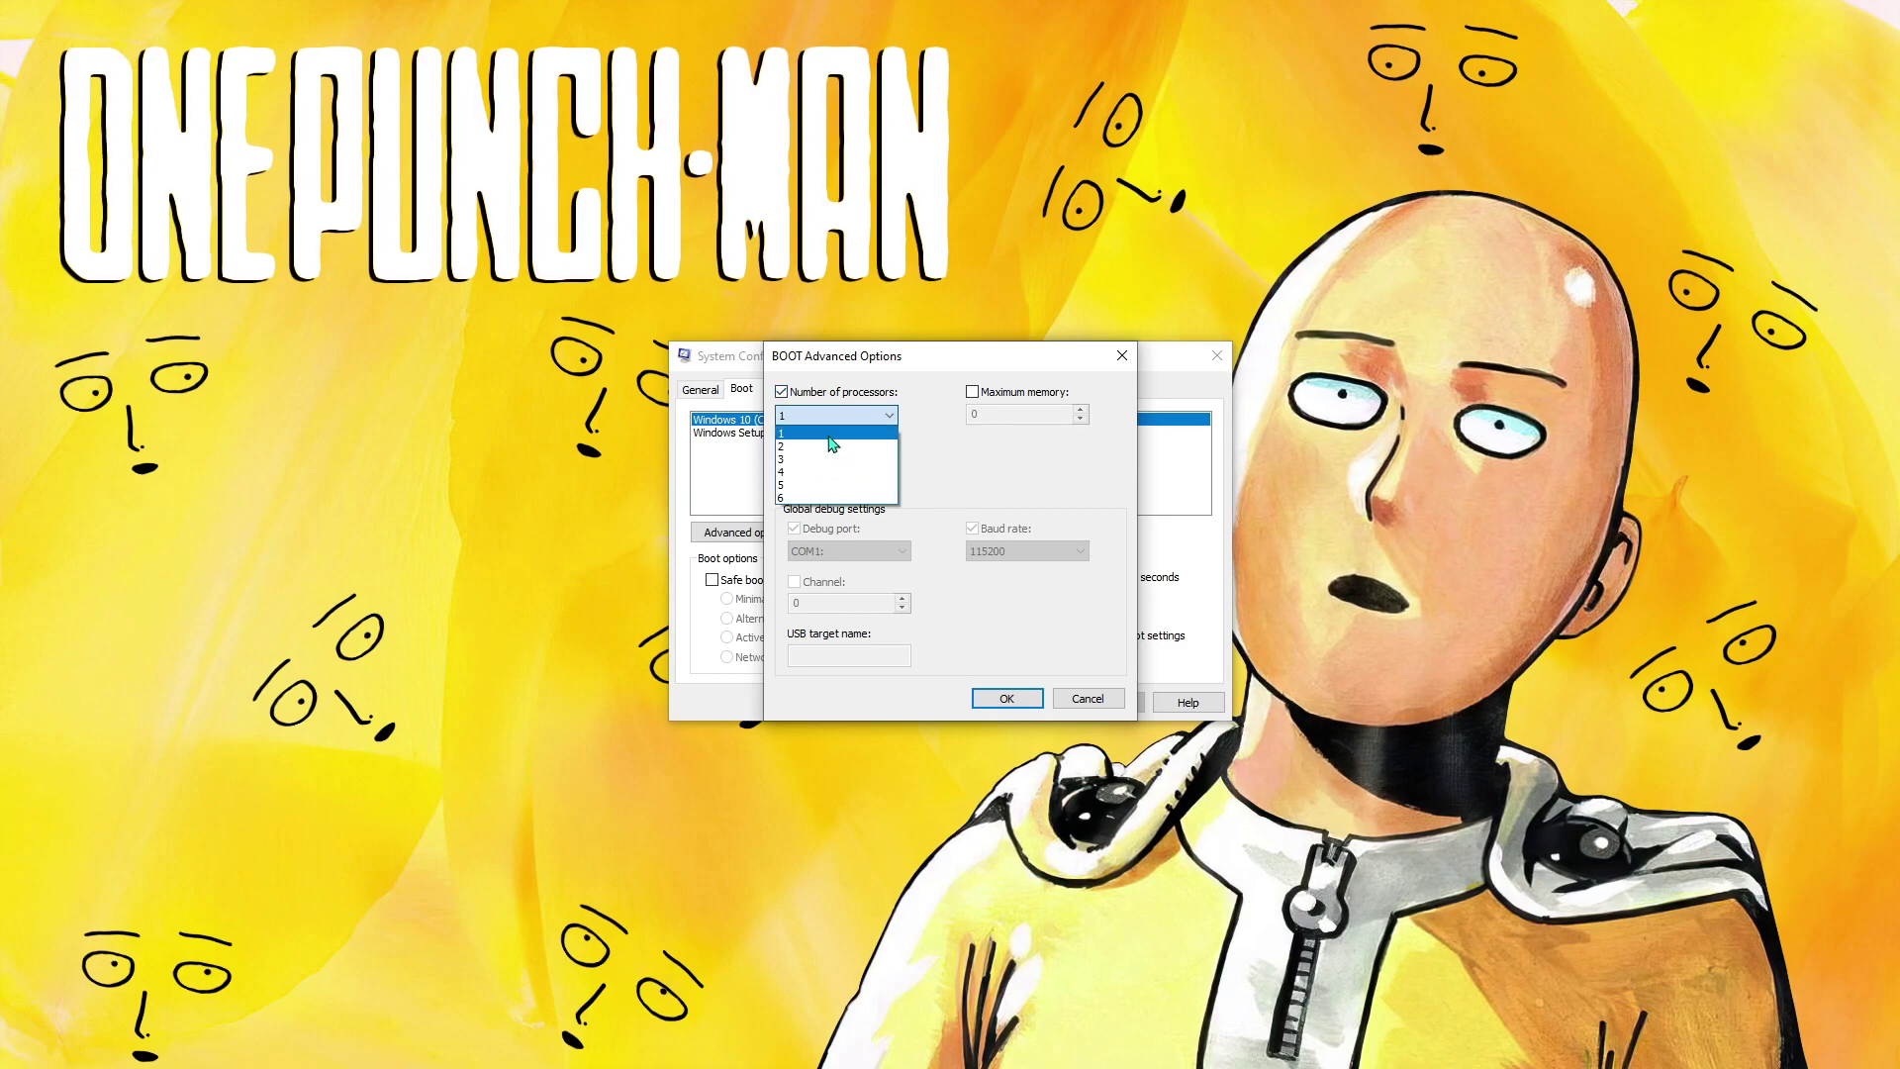
{"action": "left_click", "coordinate": [834, 504]}
{"action": "left_click", "coordinate": [1014, 698]}
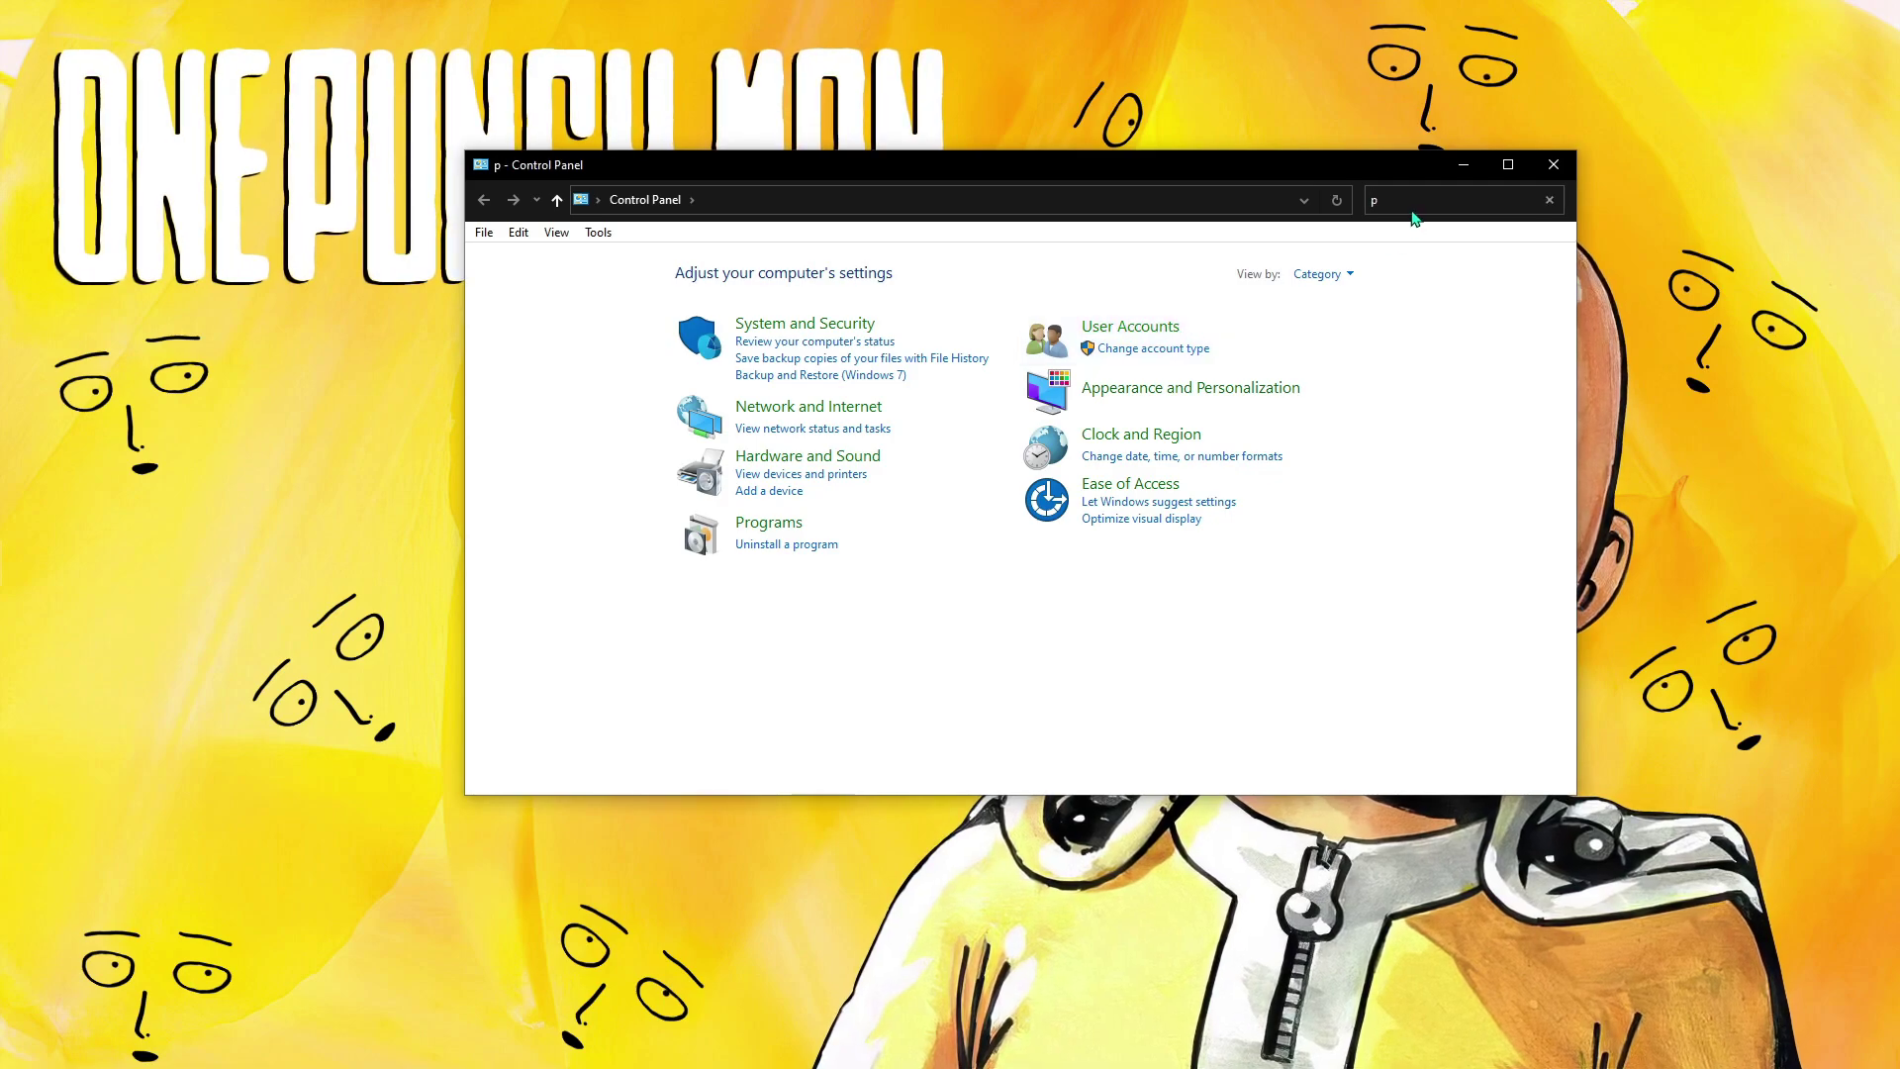
Step: Search Control Panel for 'power' and open Power Options with the High performance plan
{"action": "left_click", "coordinate": [1413, 210]}
{"action": "type", "text": "power"}
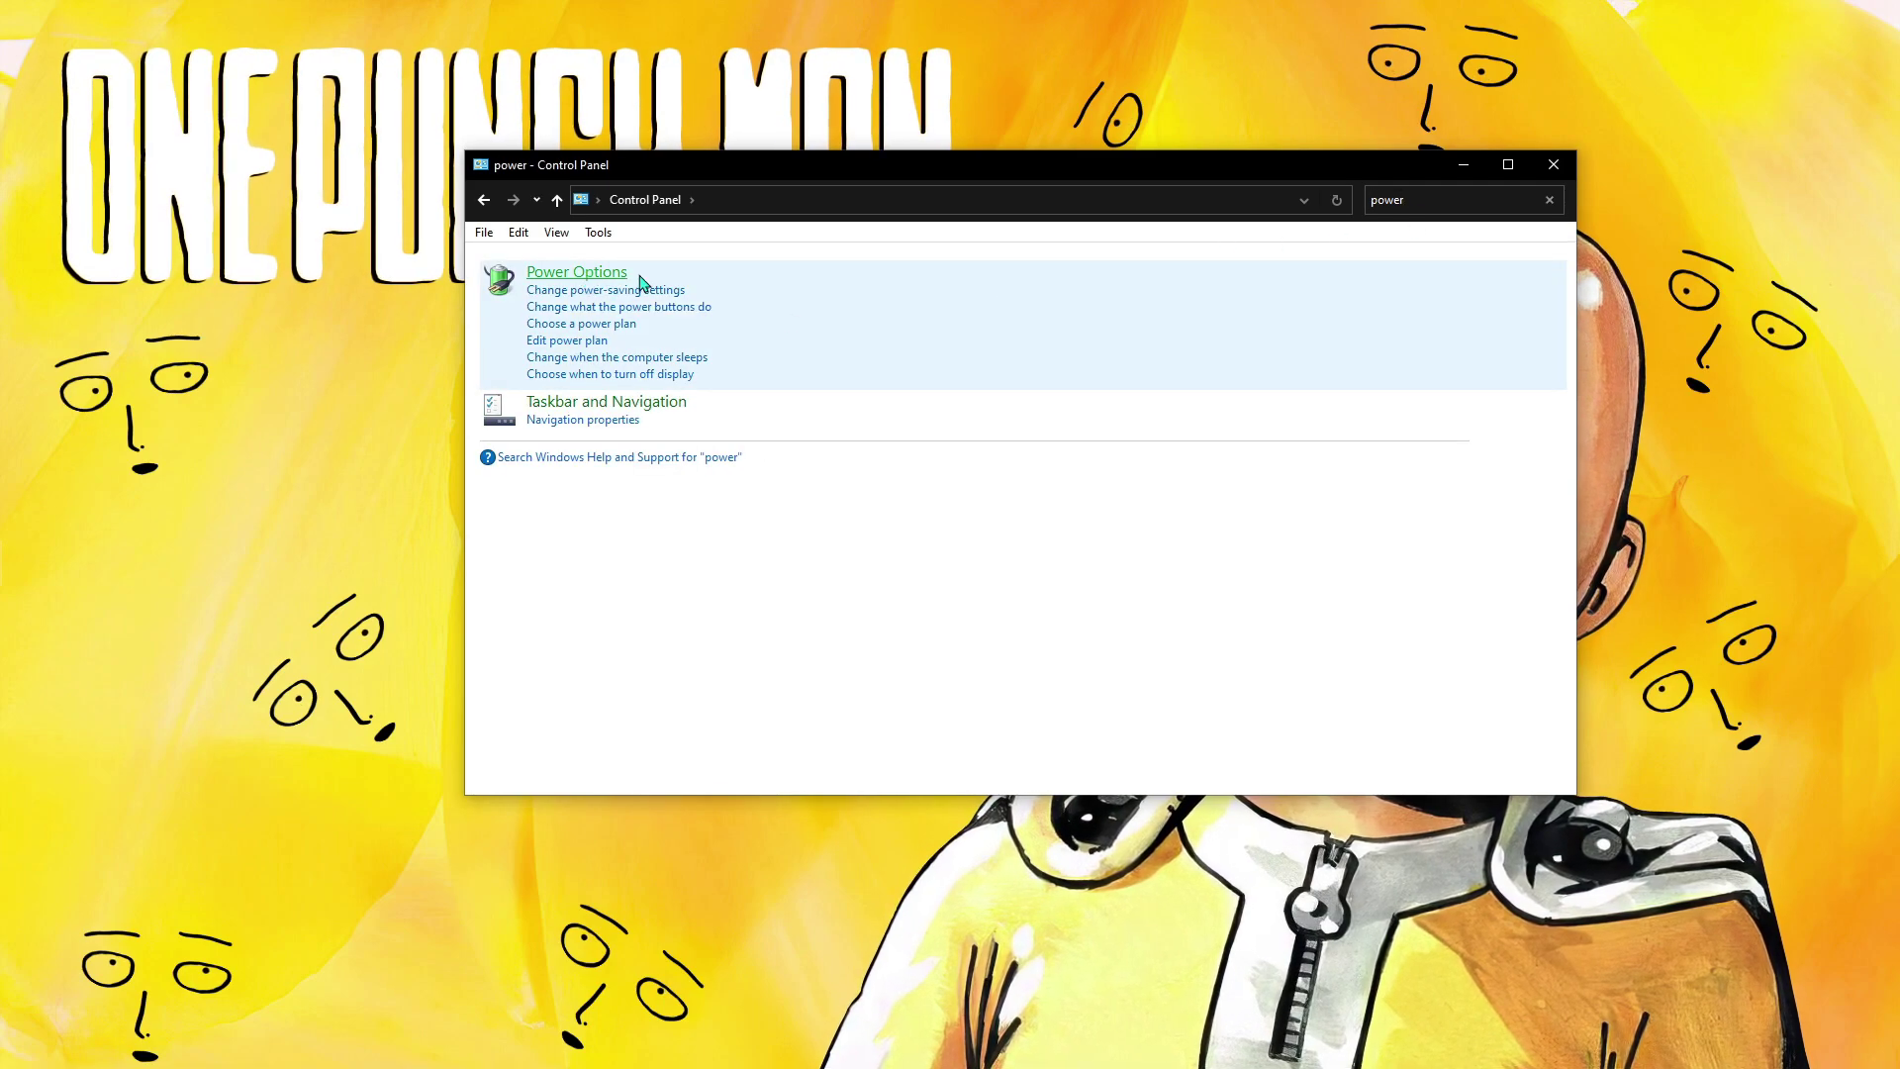
{"action": "left_click", "coordinate": [525, 357]}
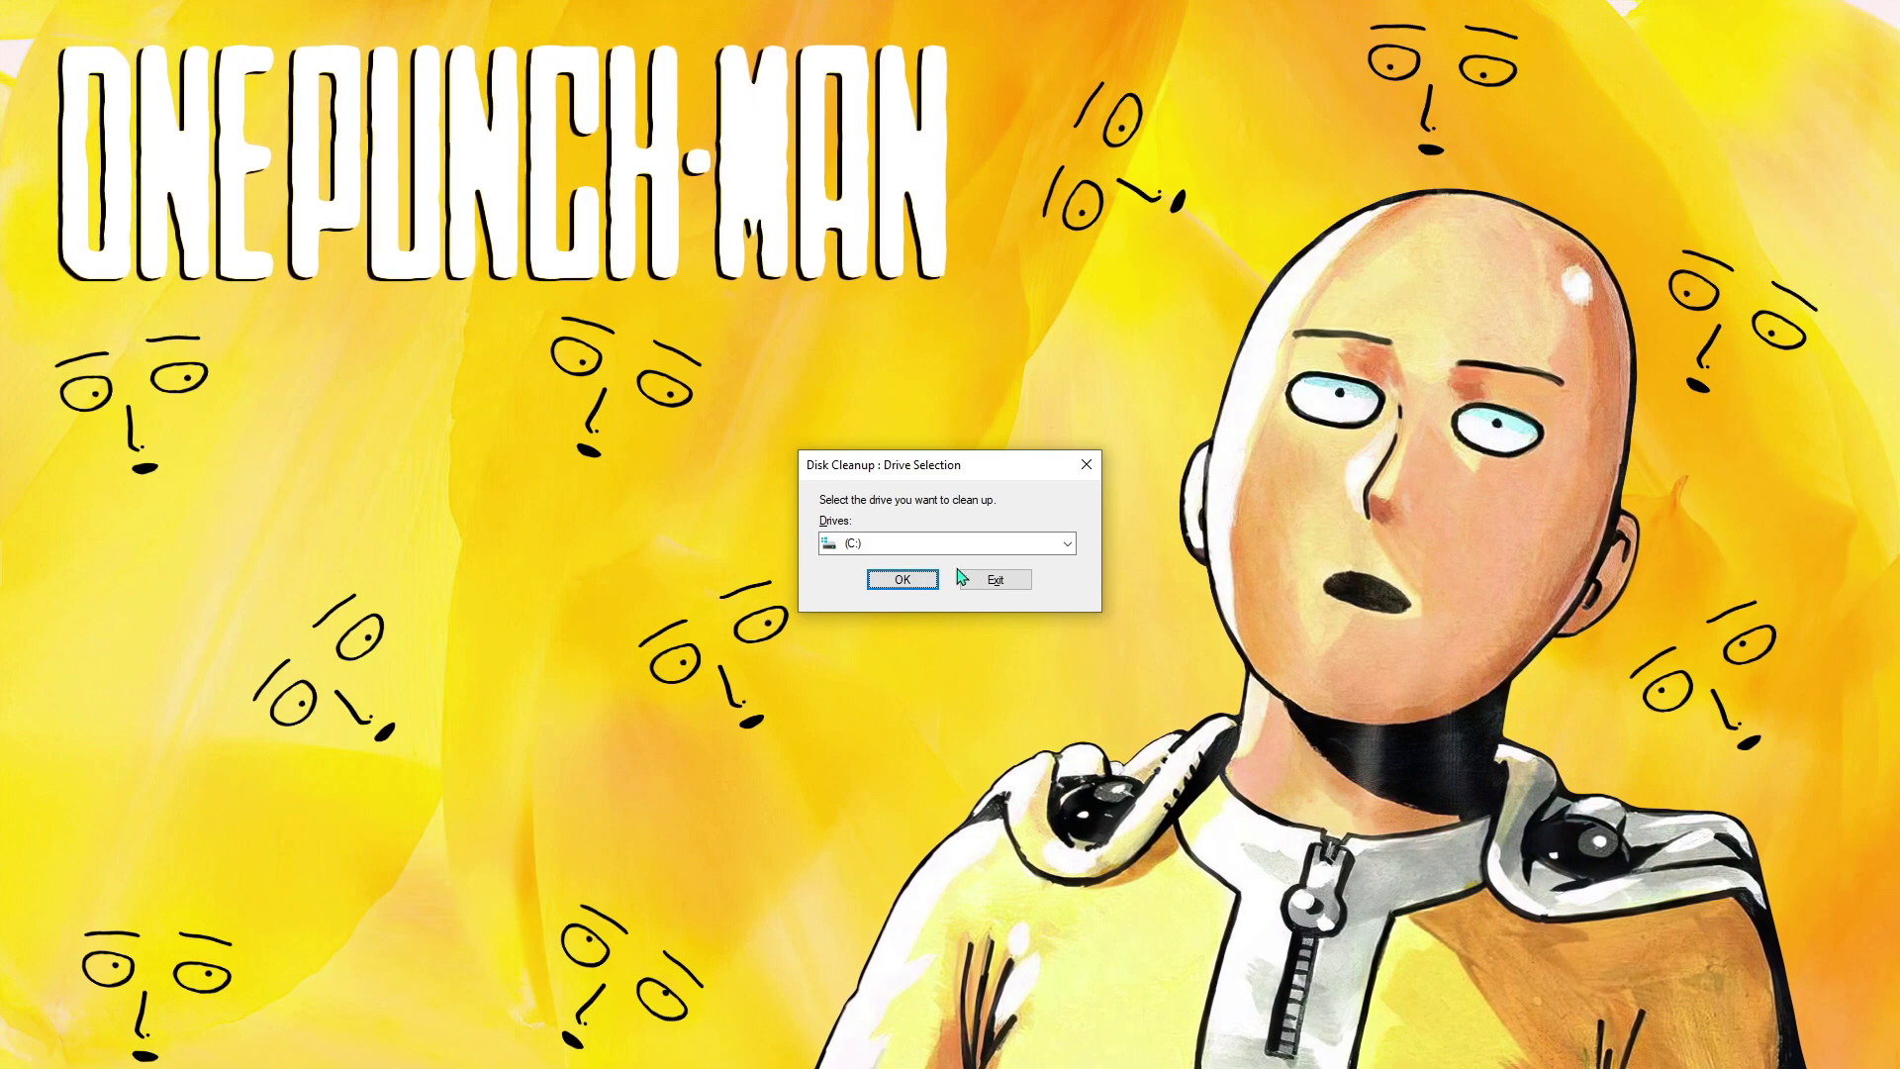
Step: Run Disk Cleanup on drive C: and permanently delete the checked files, about 29.4 MB
{"action": "left_click_drag", "start_coordinate": [931, 464], "coordinate": [831, 434]}
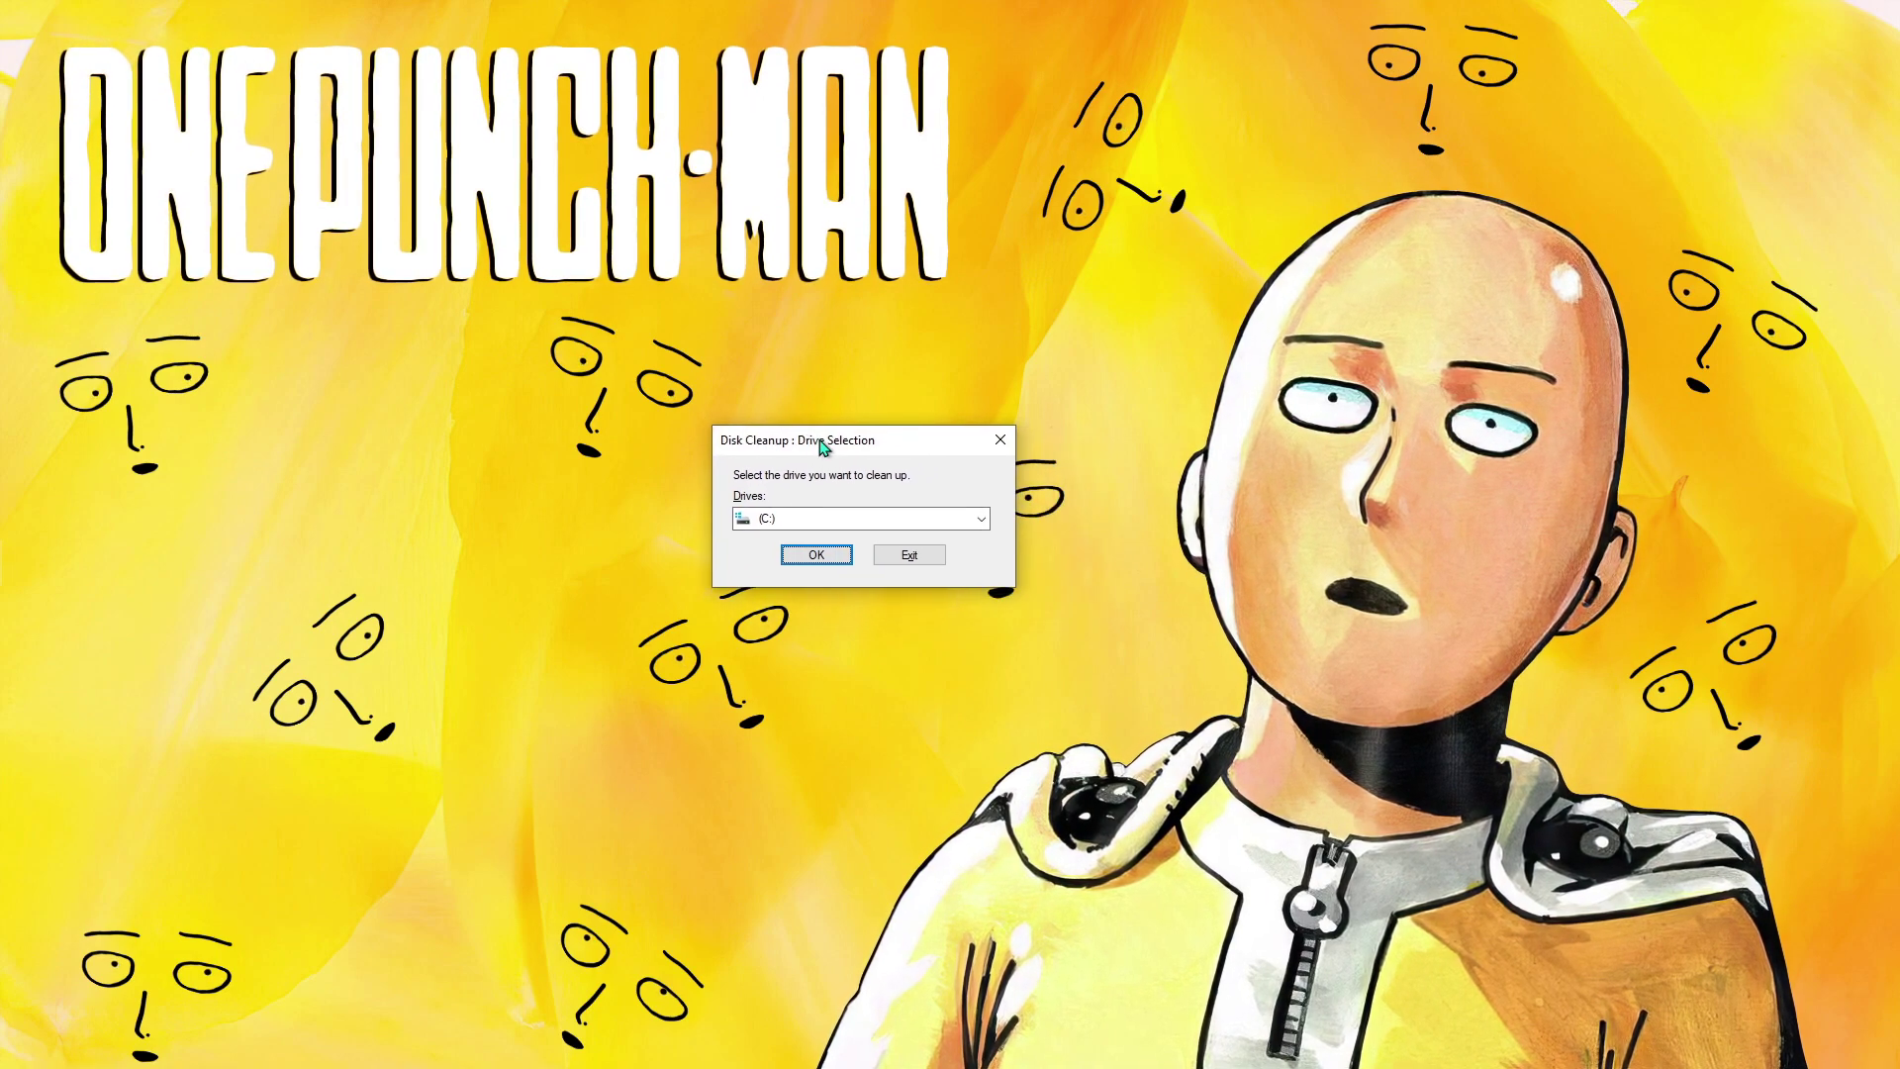
{"action": "left_click", "coordinate": [811, 547]}
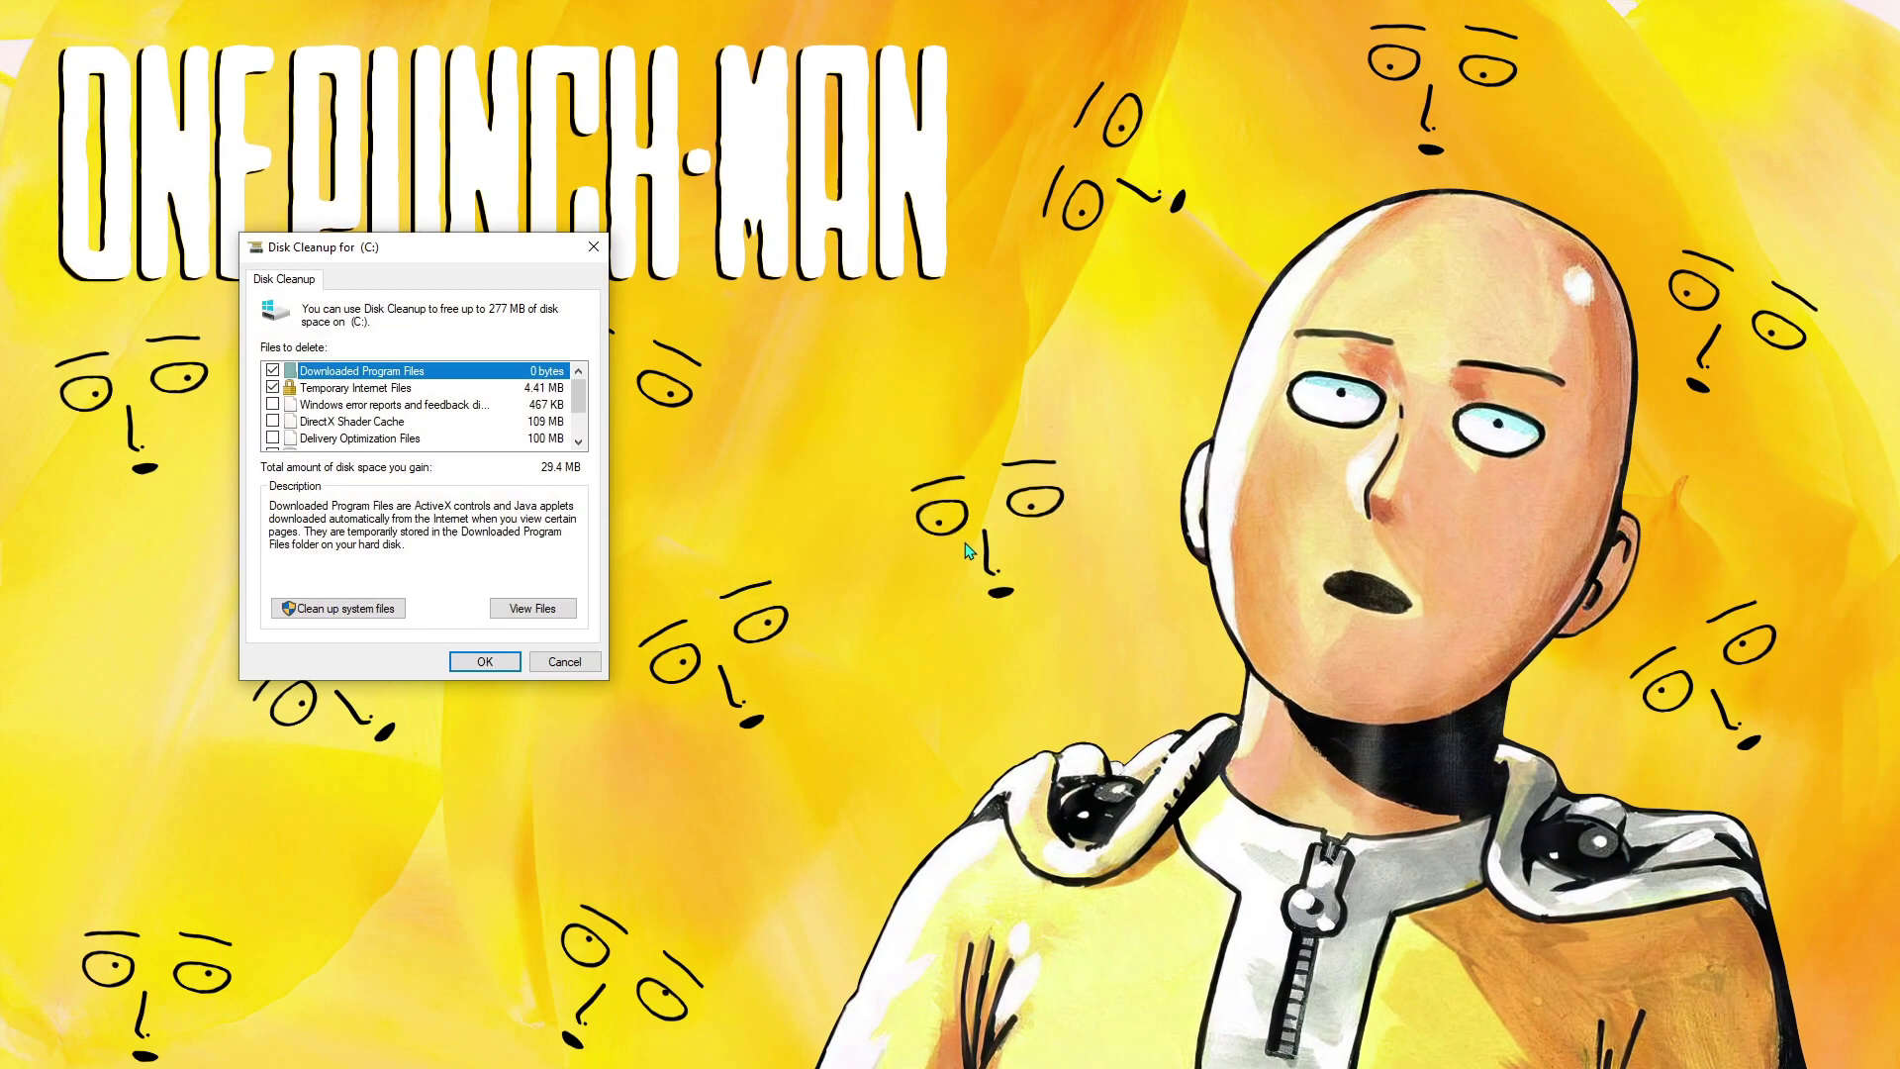
{"action": "scroll", "coordinate": [404, 424], "scroll_direction": "down", "scroll_amount": 1}
{"action": "scroll", "coordinate": [403, 423], "scroll_direction": "up", "scroll_amount": 1}
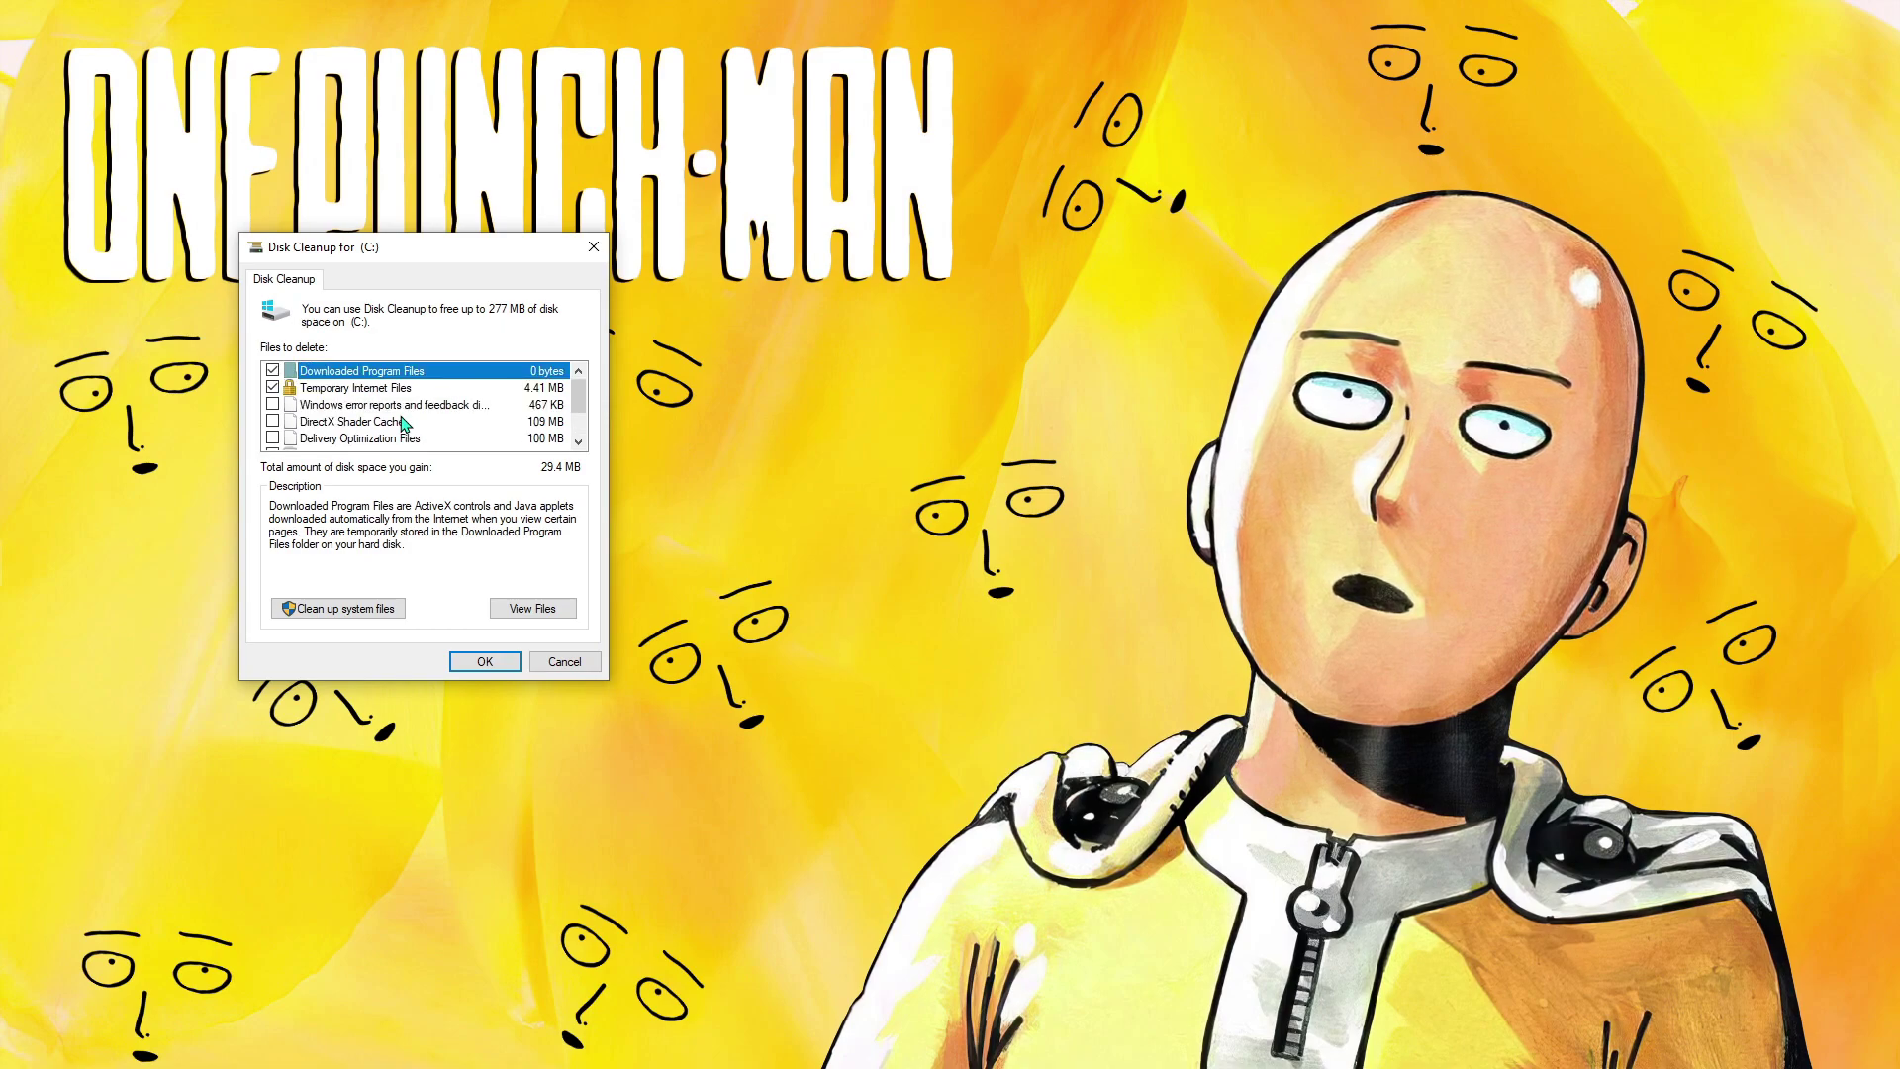
{"action": "scroll", "coordinate": [403, 423], "scroll_direction": "down", "scroll_amount": 1}
{"action": "scroll", "coordinate": [404, 423], "scroll_direction": "up", "scroll_amount": 1}
{"action": "scroll", "coordinate": [404, 424], "scroll_direction": "down", "scroll_amount": 1}
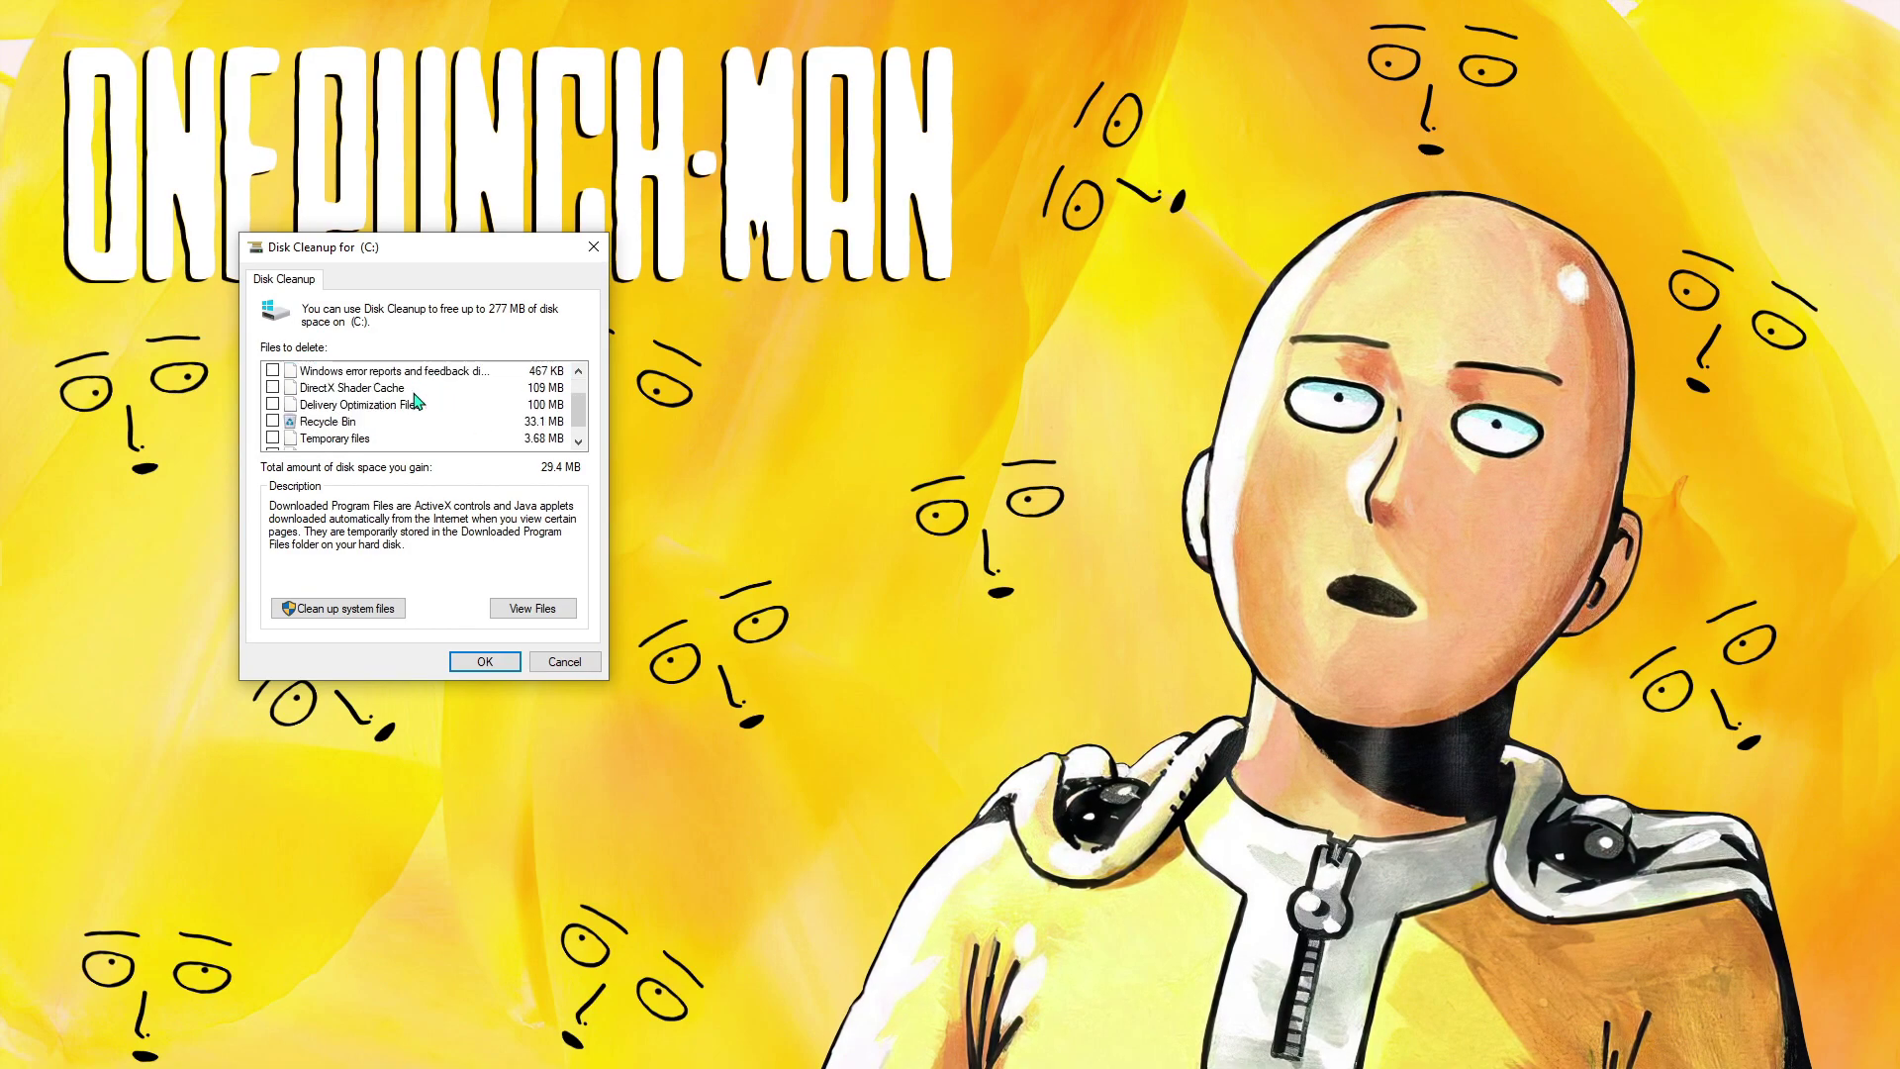
{"action": "left_click", "coordinate": [483, 661]}
{"action": "left_click", "coordinate": [979, 557]}
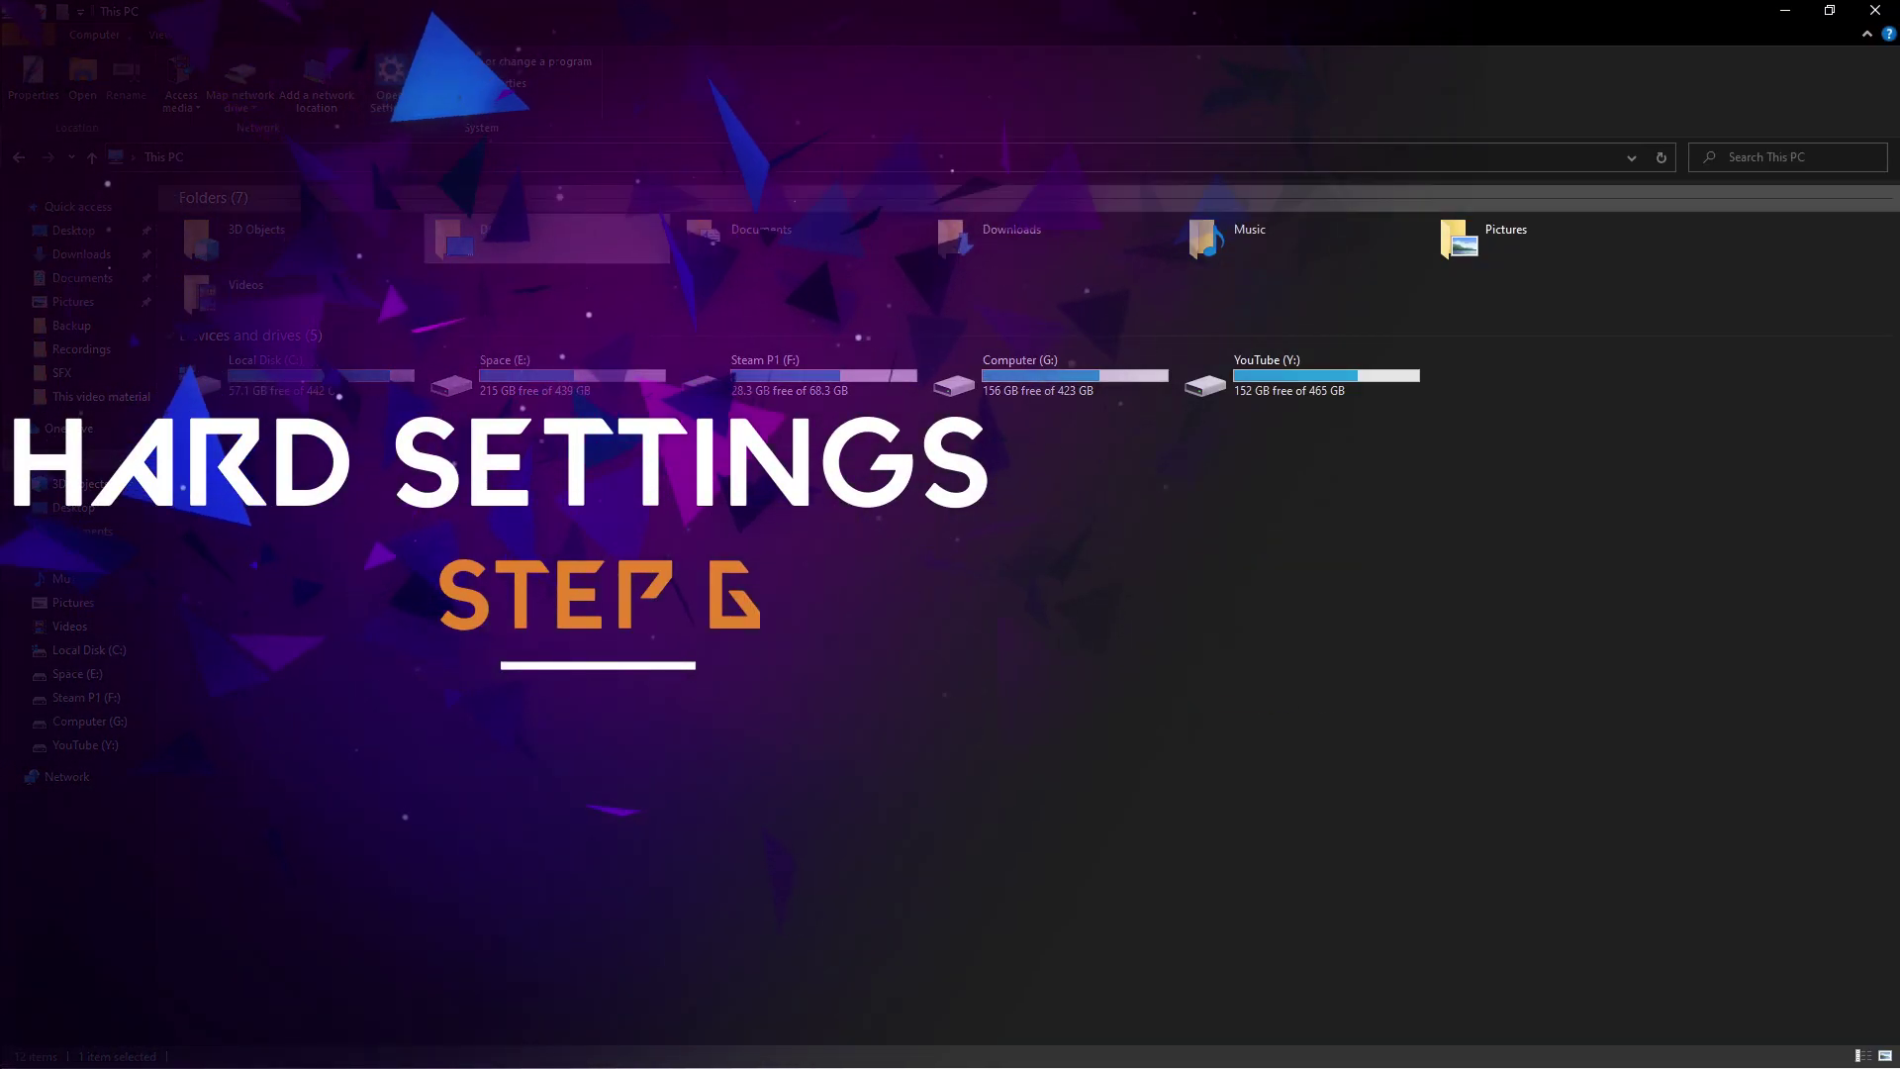
Step: Navigate to your user's AppData\Local\VALORANT\Saved\Config\<id>\Windows folder
{"action": "double_click", "coordinate": [204, 381]}
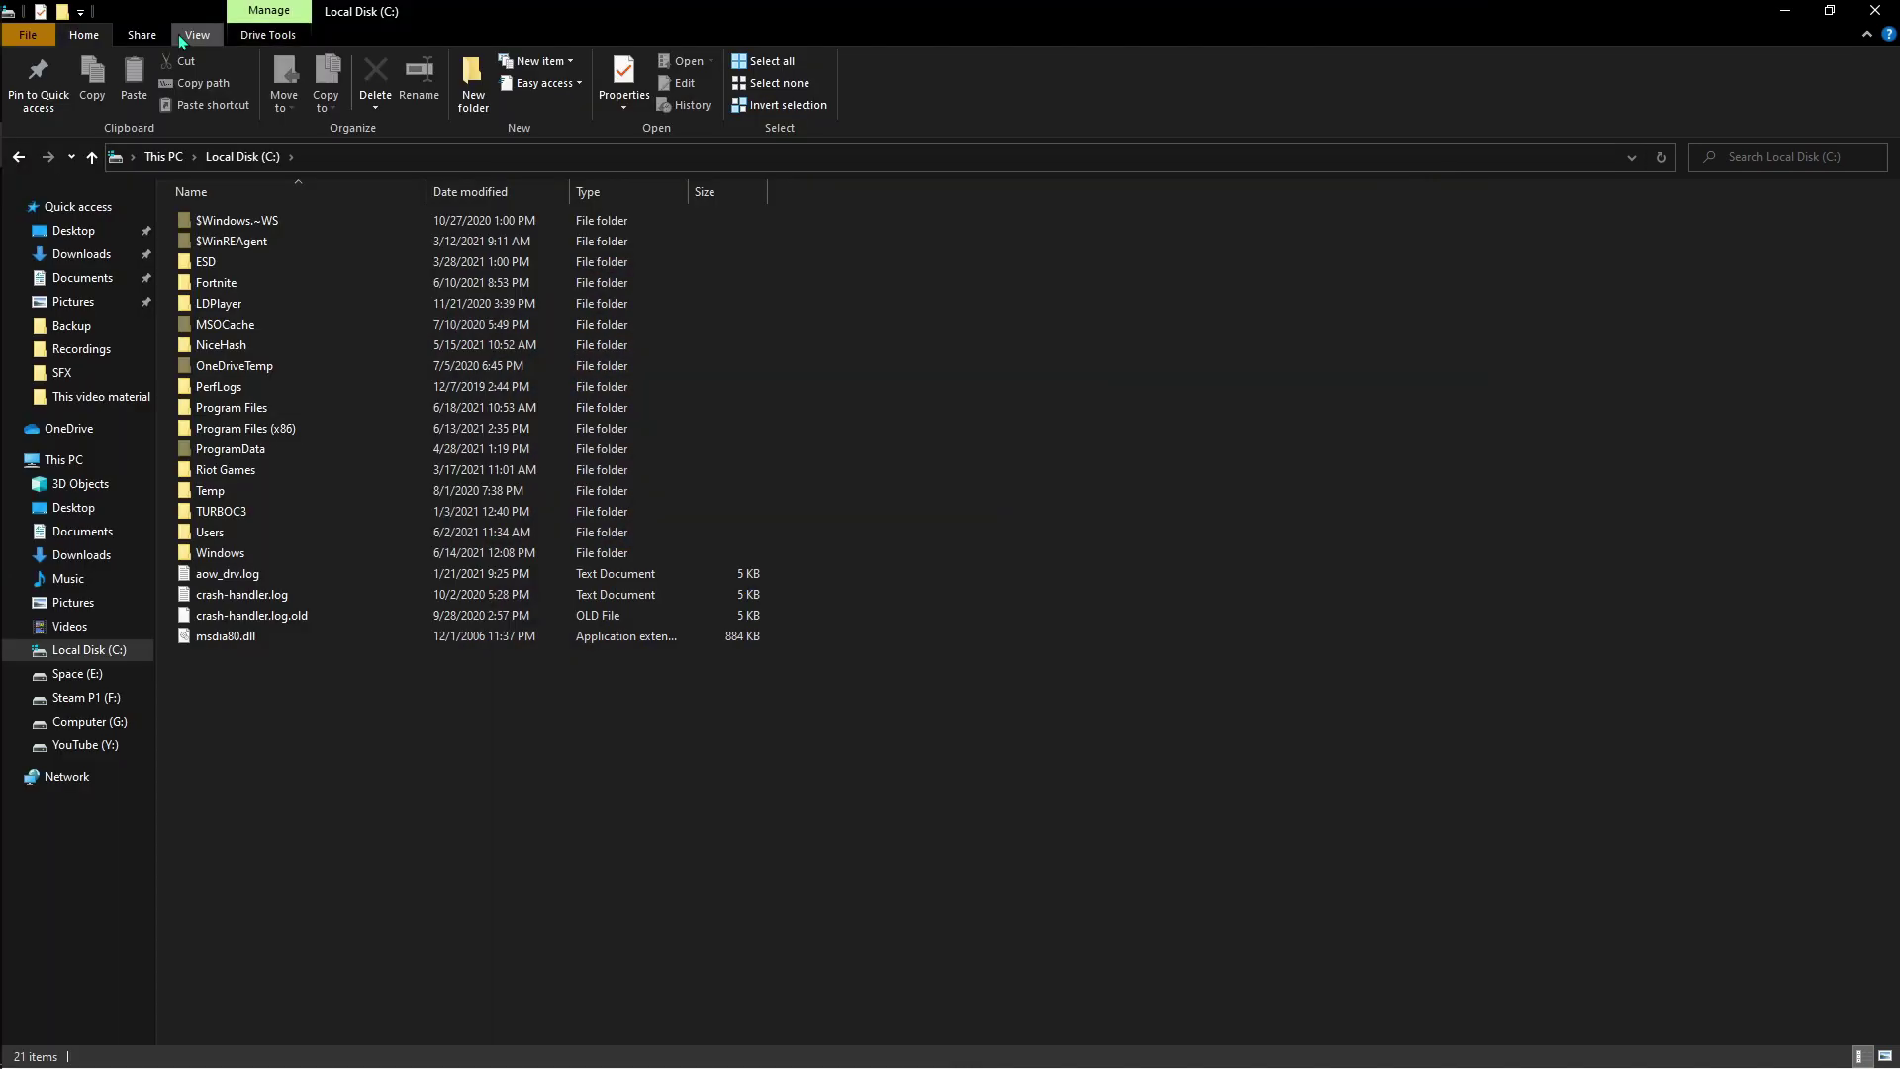
{"action": "left_click", "coordinate": [197, 35]}
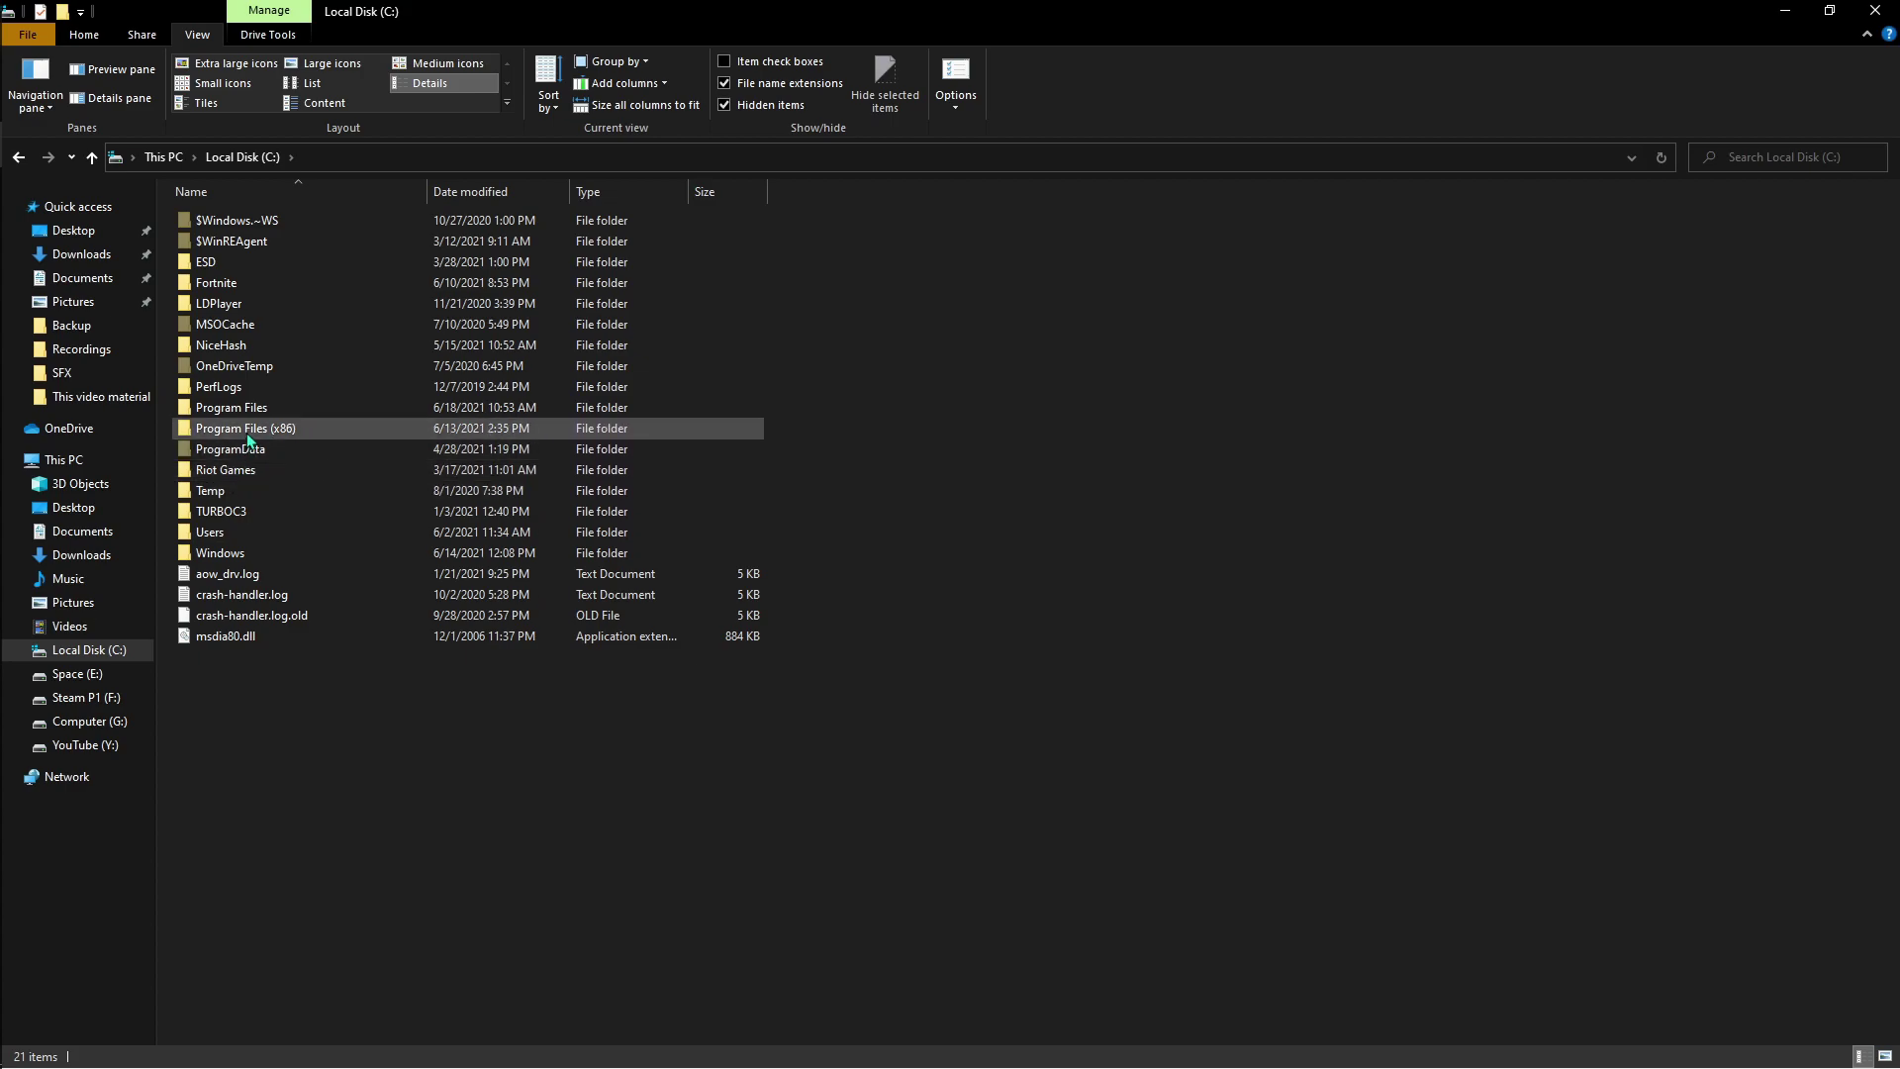
{"action": "left_click", "coordinate": [230, 533]}
{"action": "double_click", "coordinate": [230, 532]}
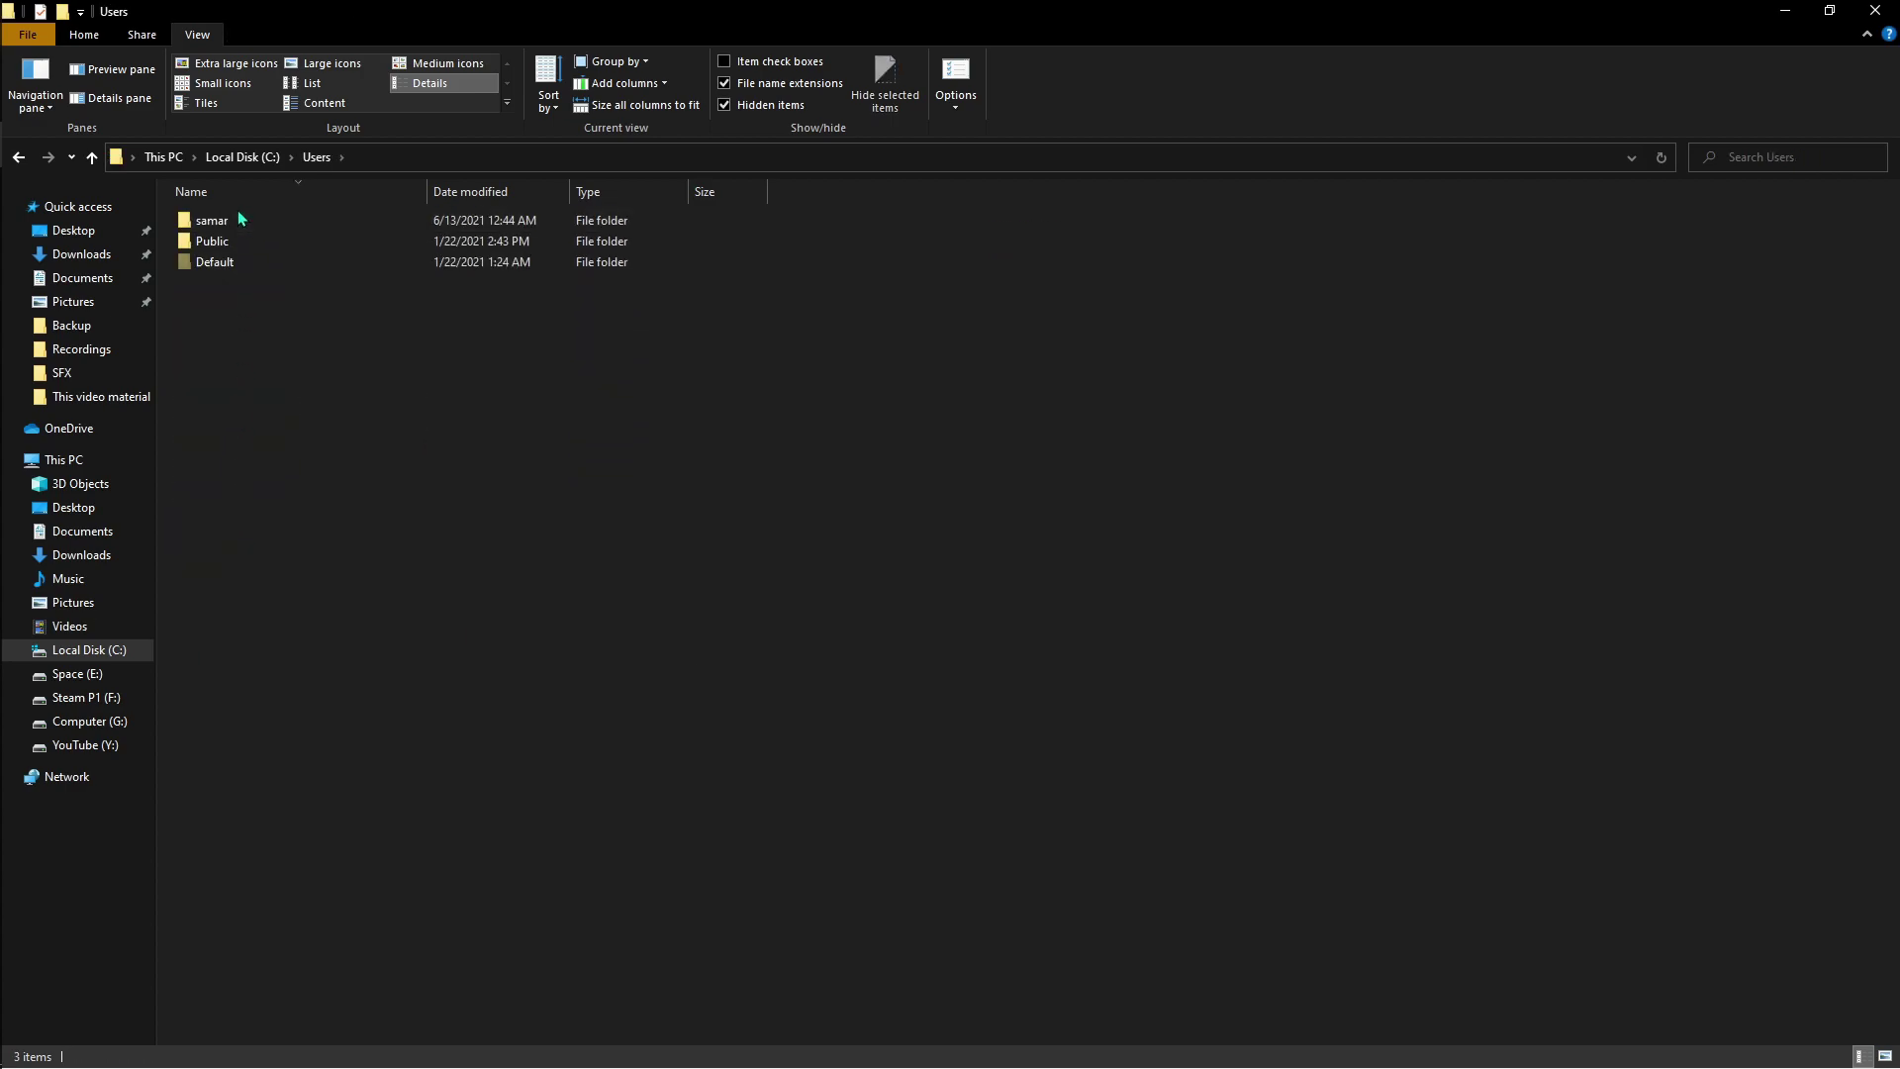
{"action": "double_click", "coordinate": [238, 212]}
{"action": "double_click", "coordinate": [235, 365]}
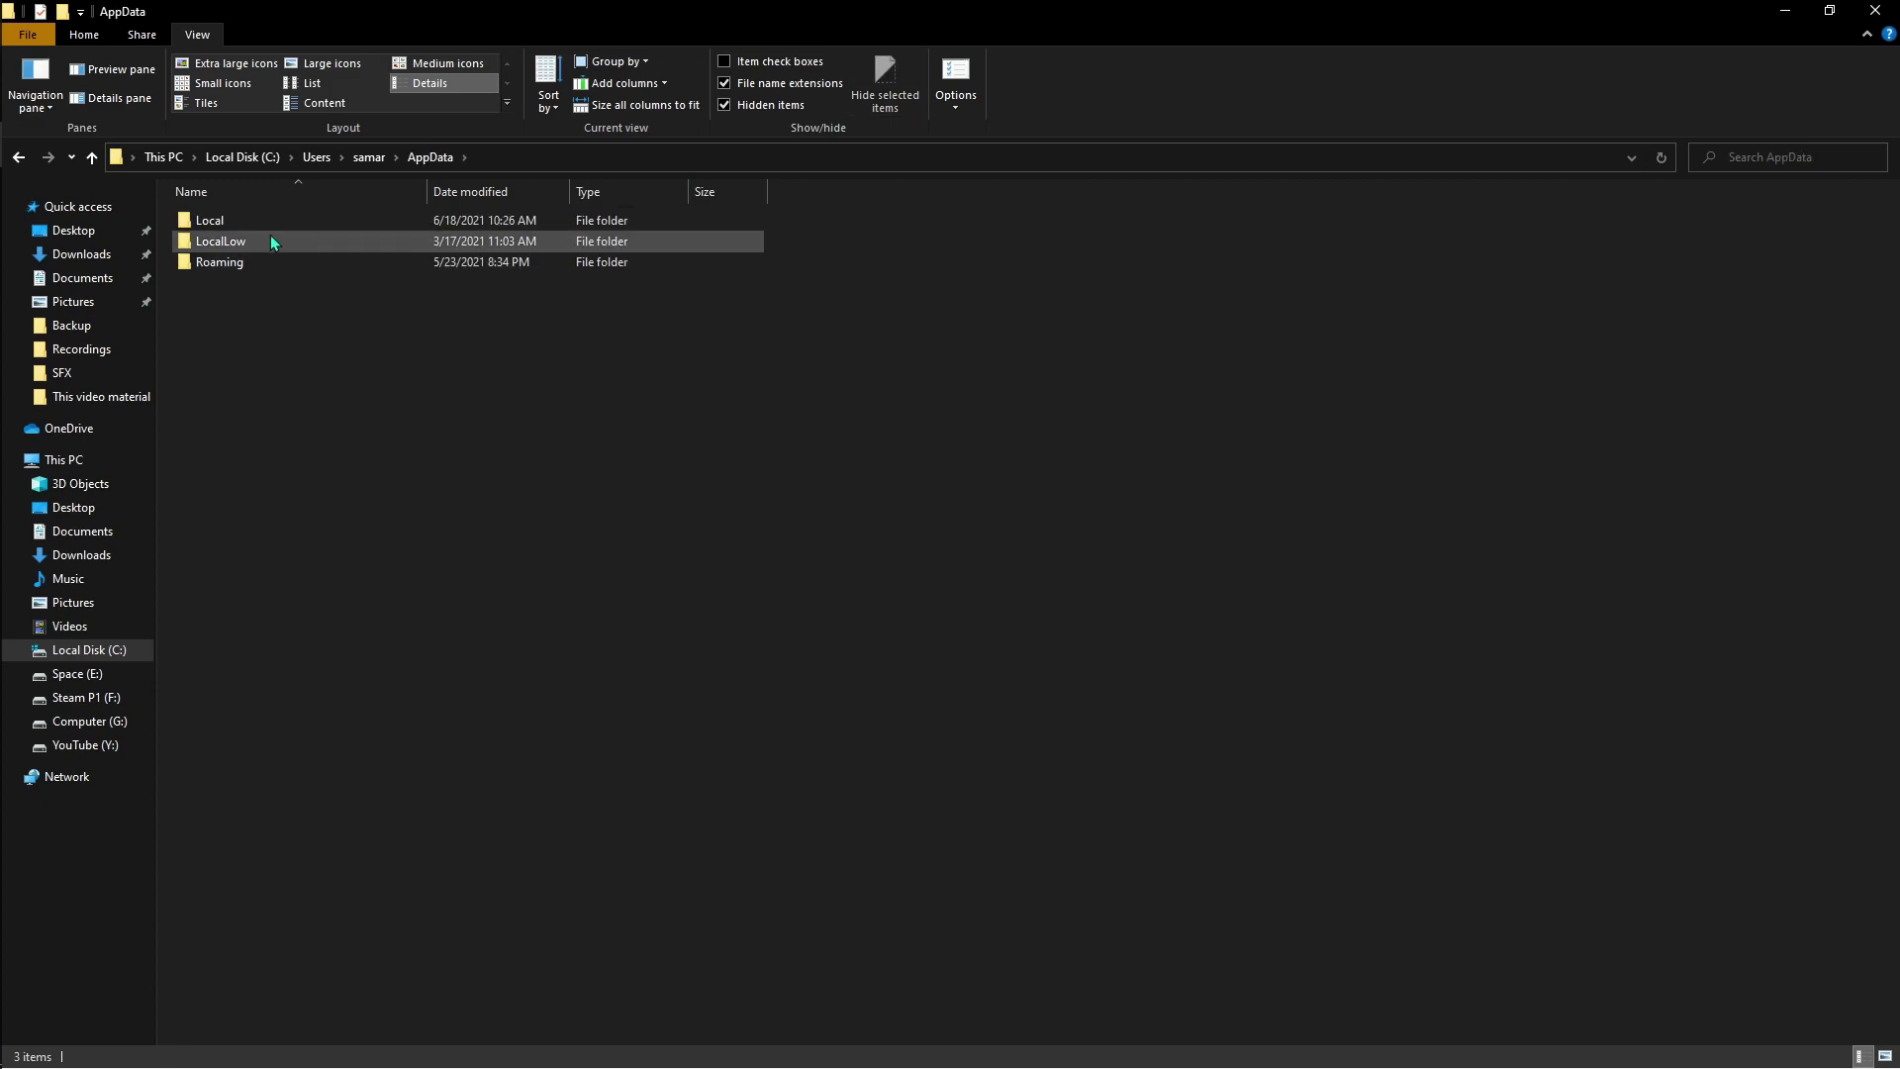
{"action": "double_click", "coordinate": [241, 223]}
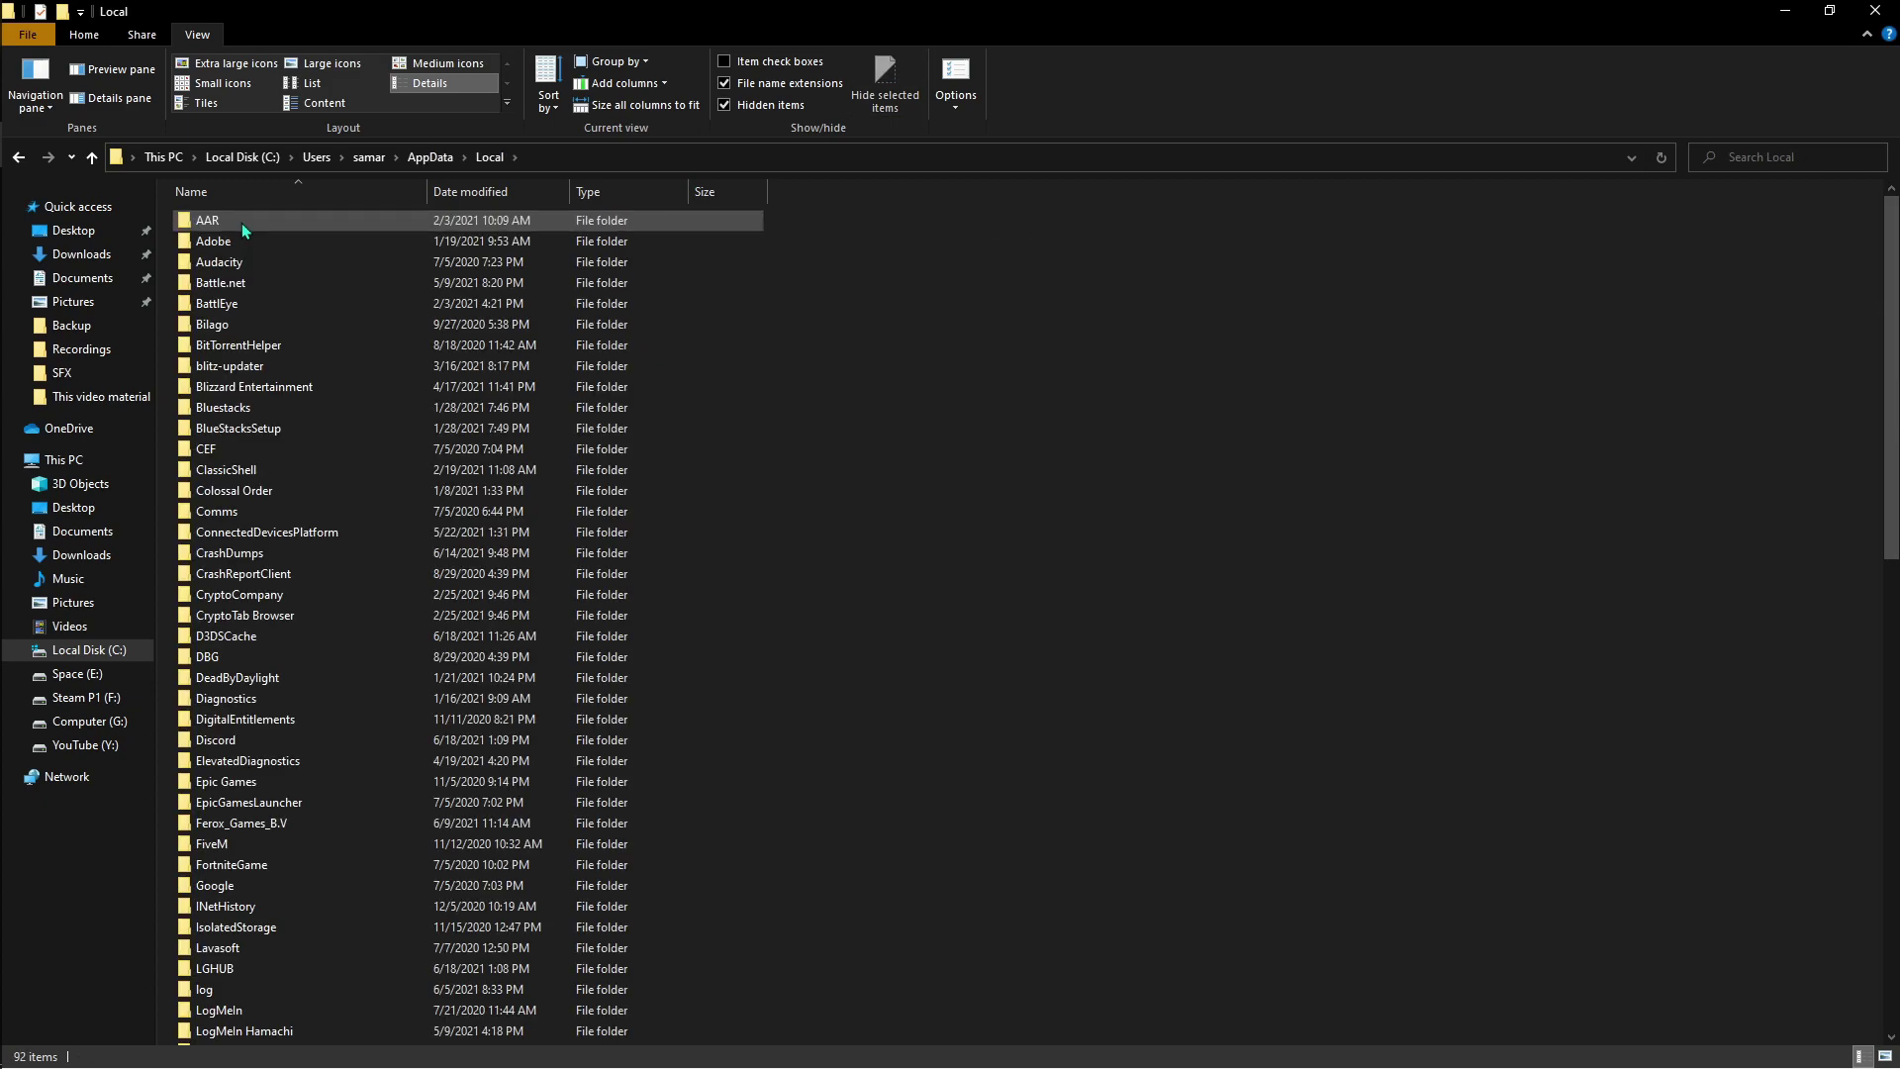
{"action": "key", "text": "v"}
{"action": "key", "text": "Return"}
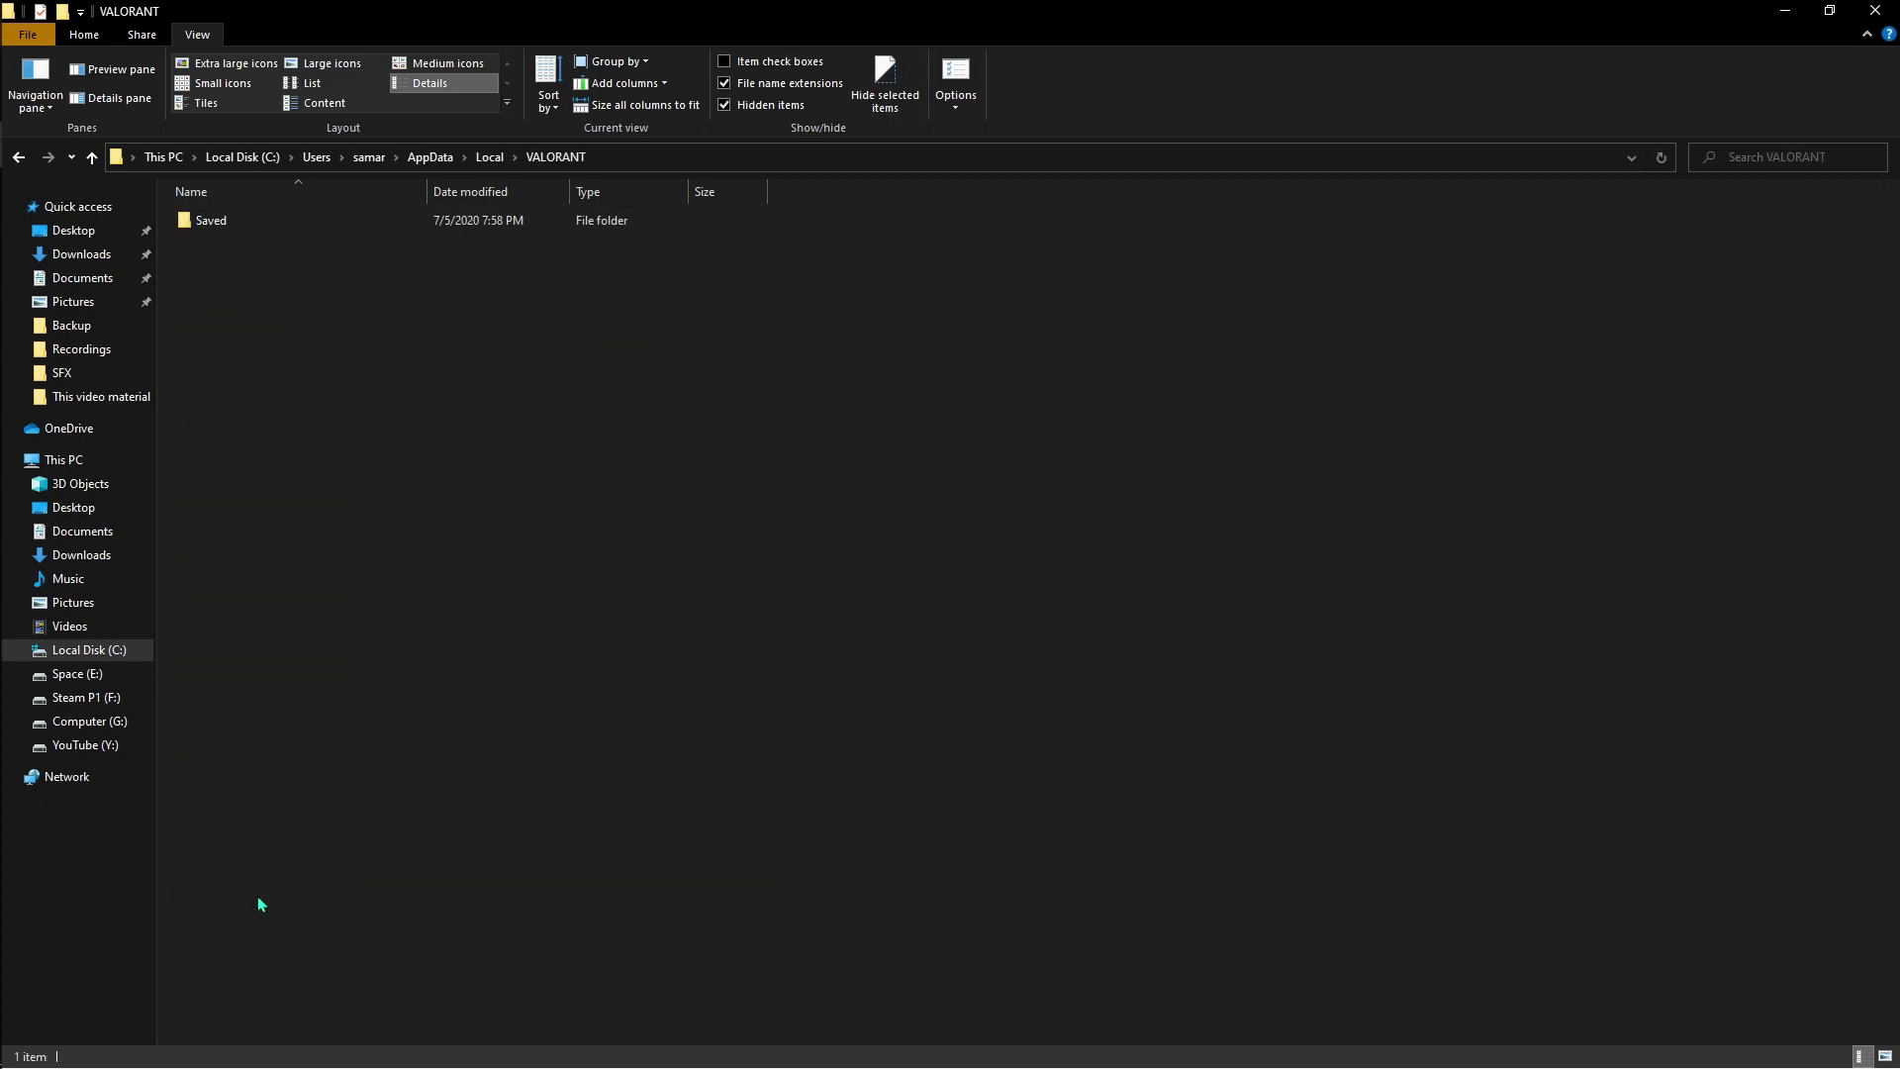
{"action": "double_click", "coordinate": [237, 228]}
{"action": "double_click", "coordinate": [234, 221]}
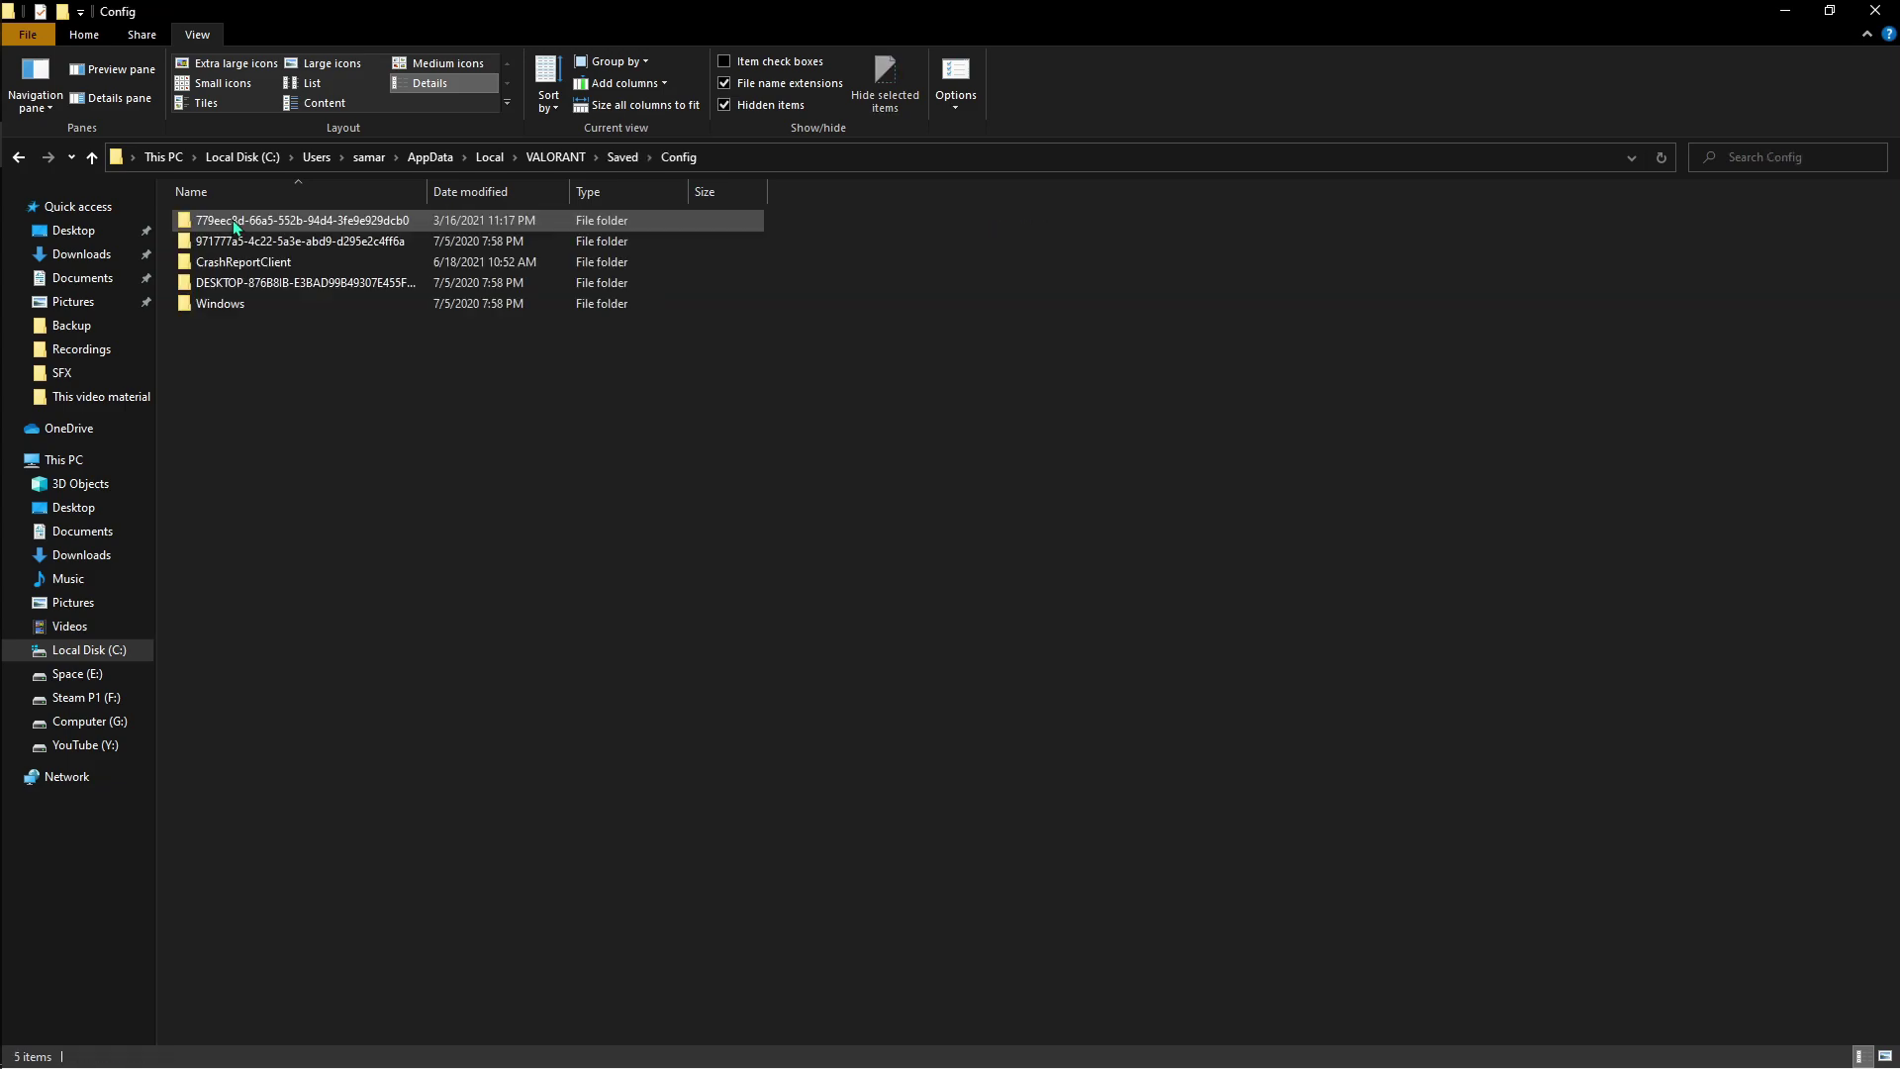
{"action": "double_click", "coordinate": [275, 220]}
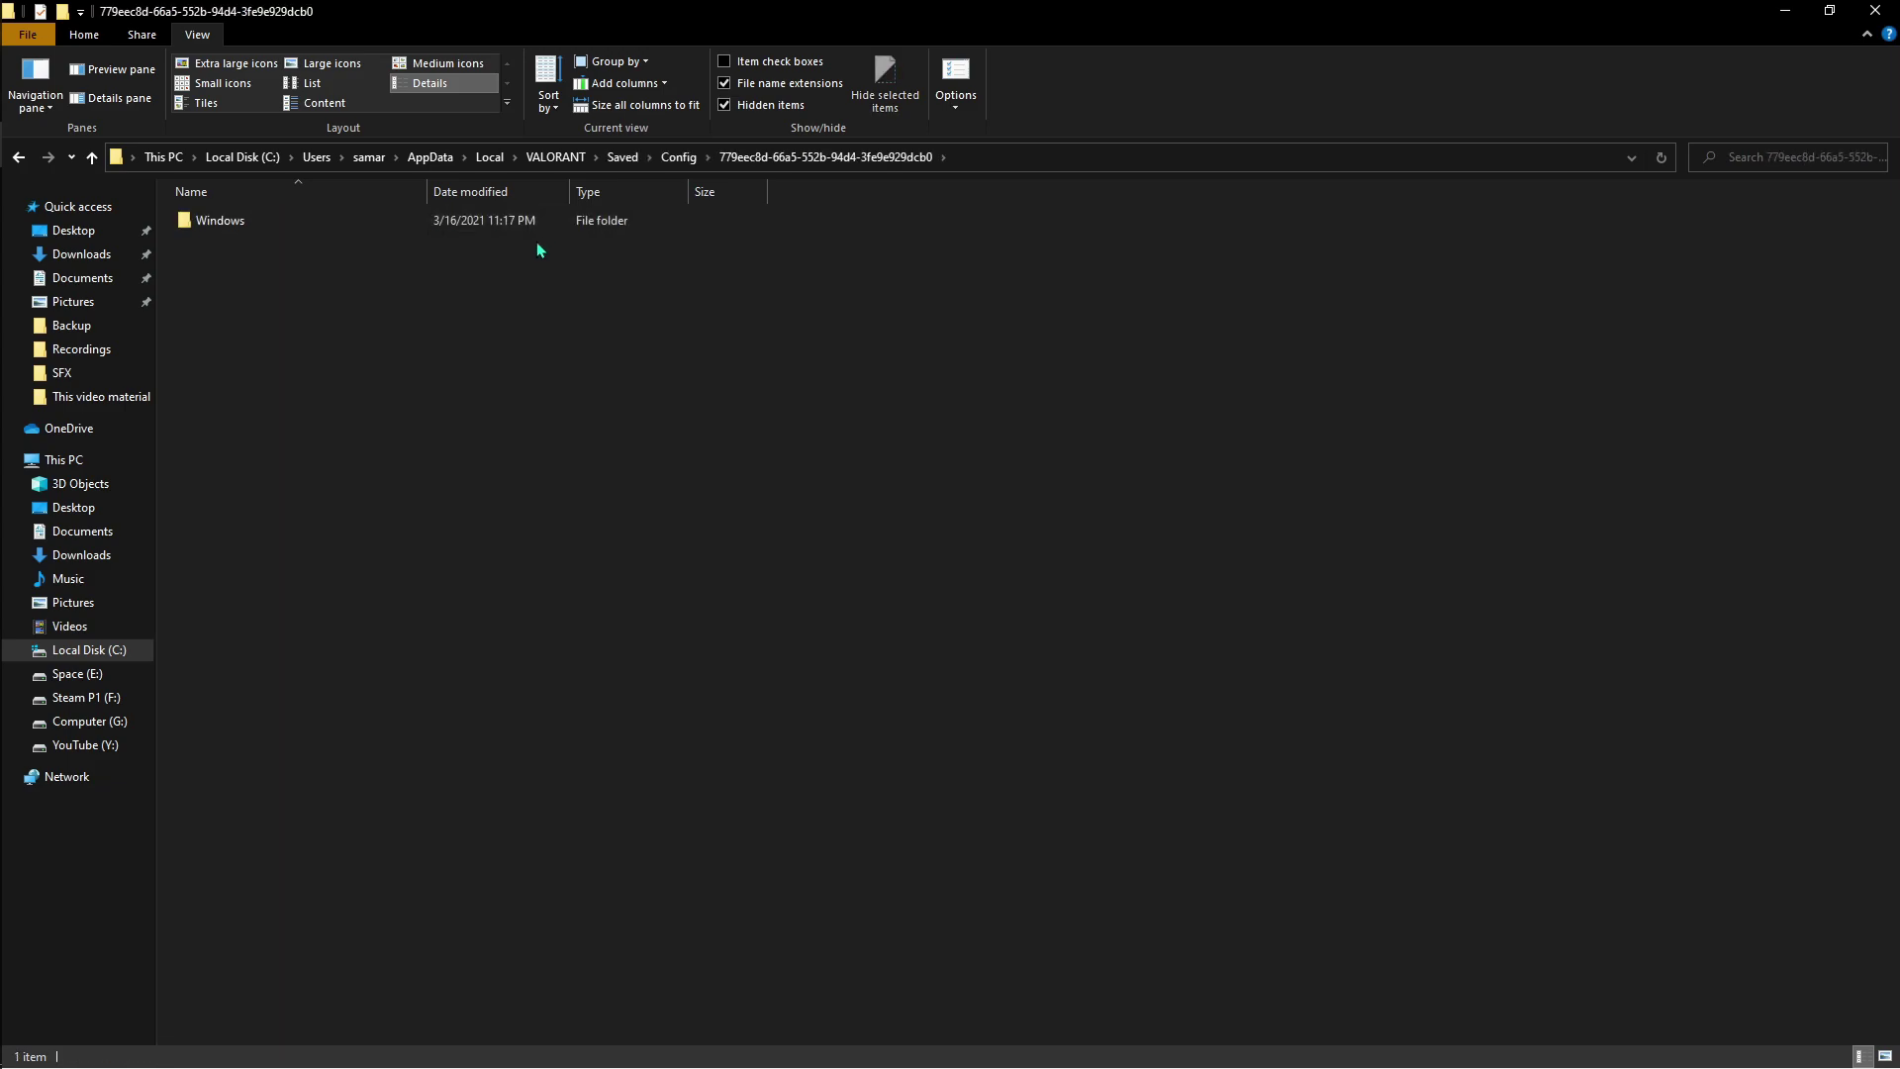
{"action": "double_click", "coordinate": [281, 222]}
Step: Open GameUserSettings.ini in Notepad via Open with and scroll through its settings
{"action": "left_click", "coordinate": [280, 224]}
{"action": "right_click", "coordinate": [278, 223]}
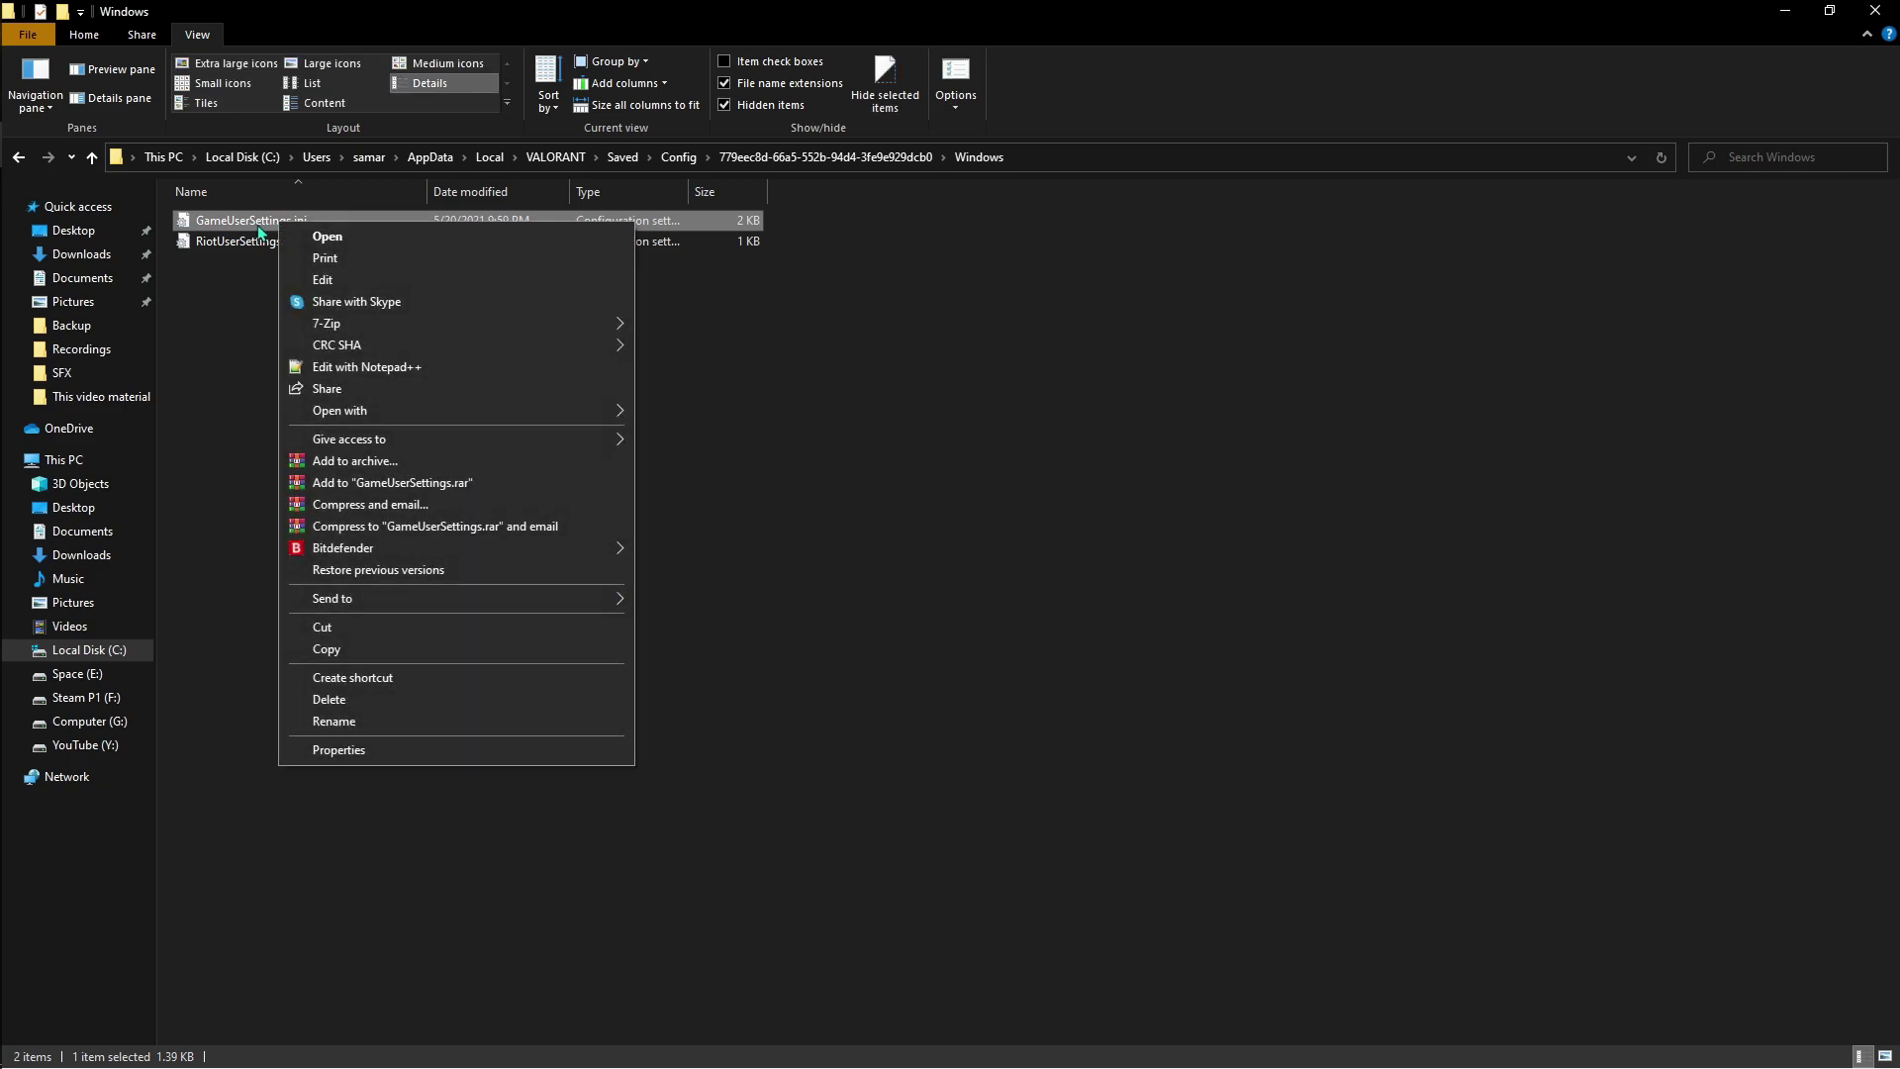
{"action": "left_click", "coordinate": [228, 285]}
{"action": "left_click", "coordinate": [240, 236]}
{"action": "left_click", "coordinate": [354, 223]}
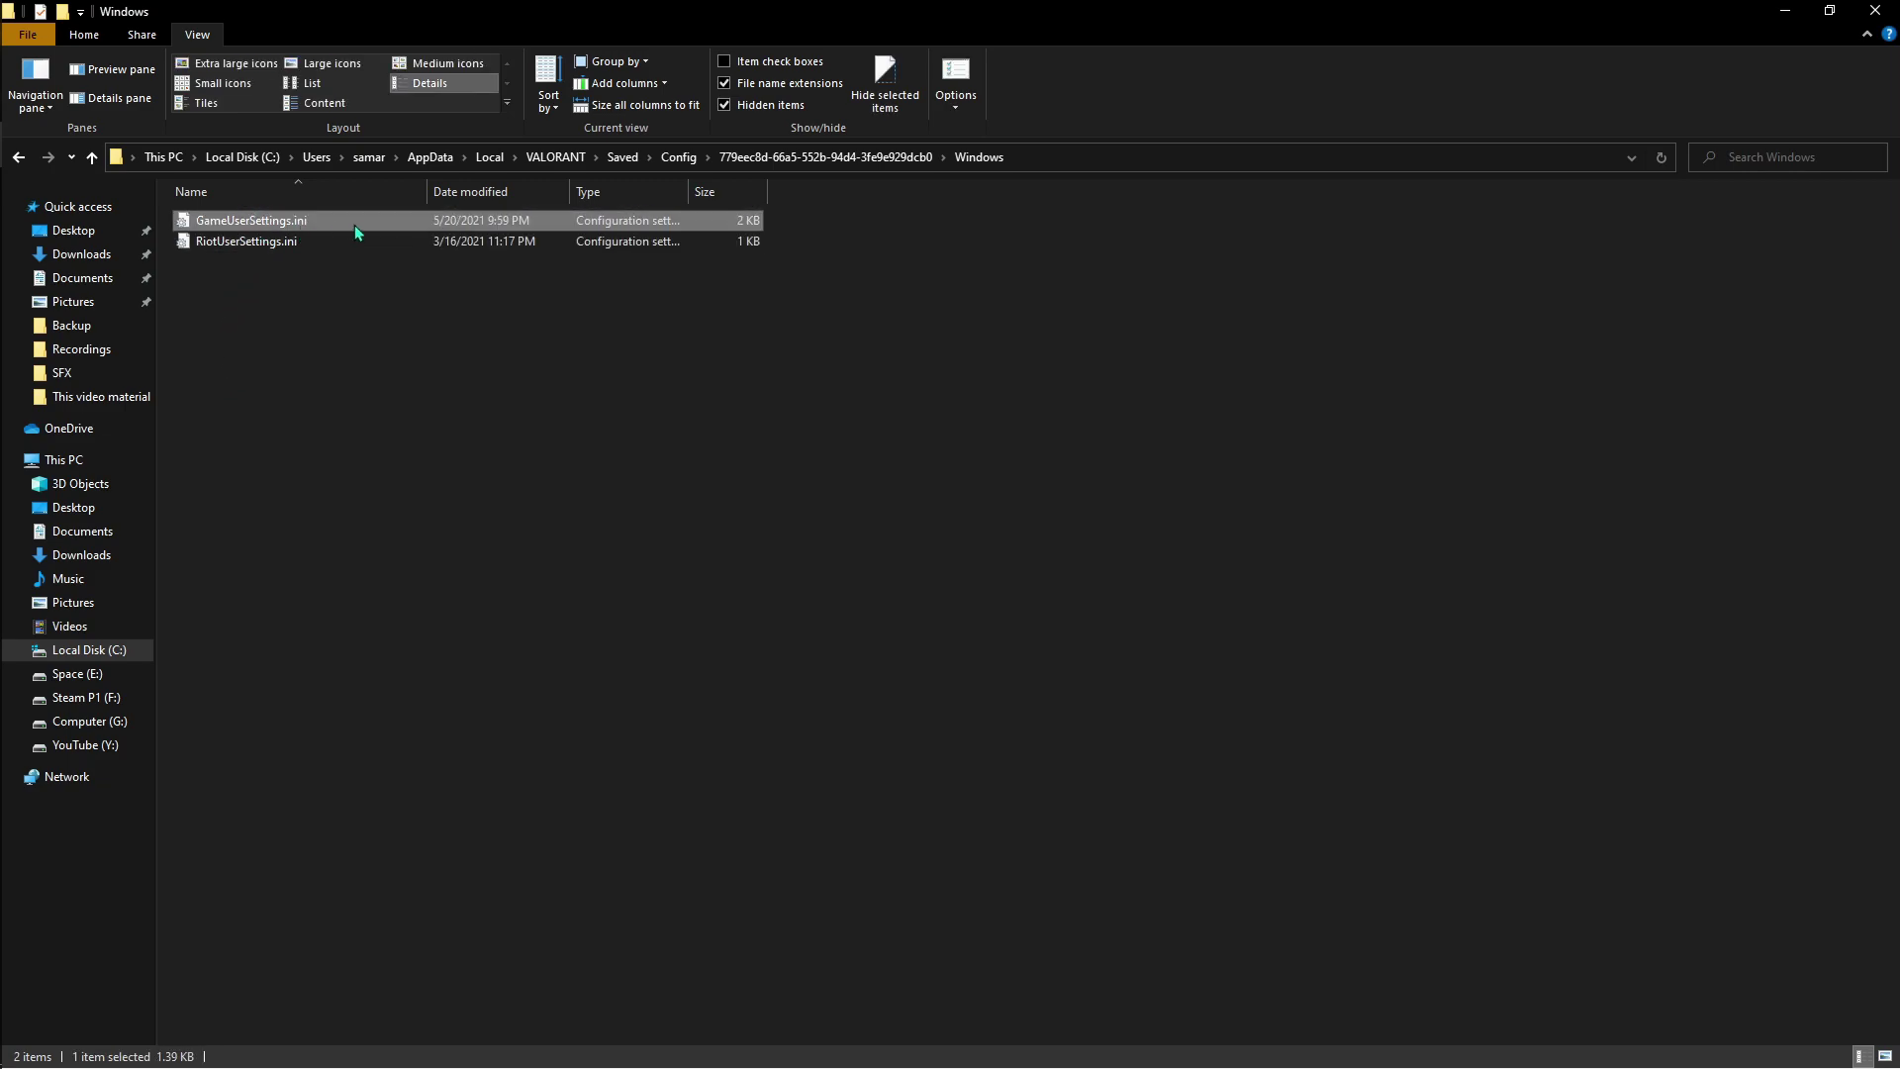
{"action": "right_click", "coordinate": [329, 223]}
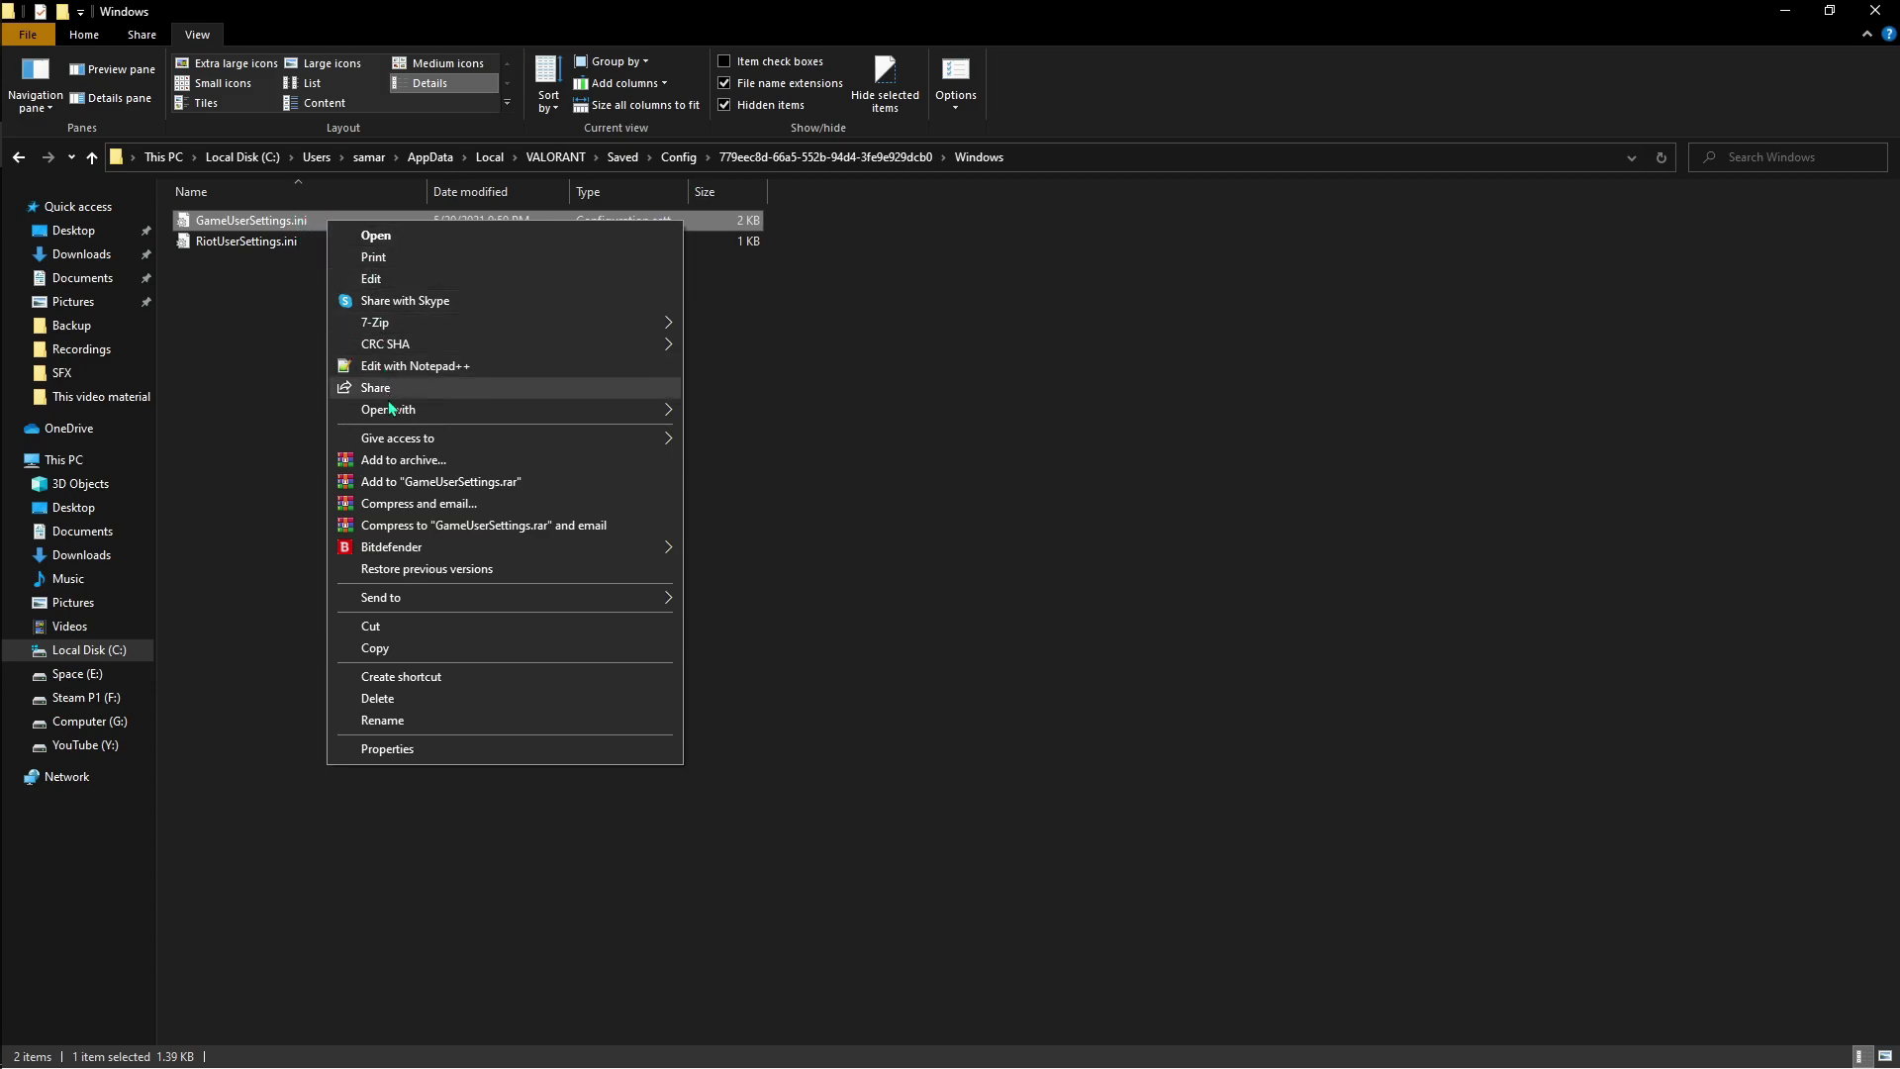
{"action": "mouse_move", "coordinate": [593, 410]}
{"action": "left_click", "coordinate": [763, 409]}
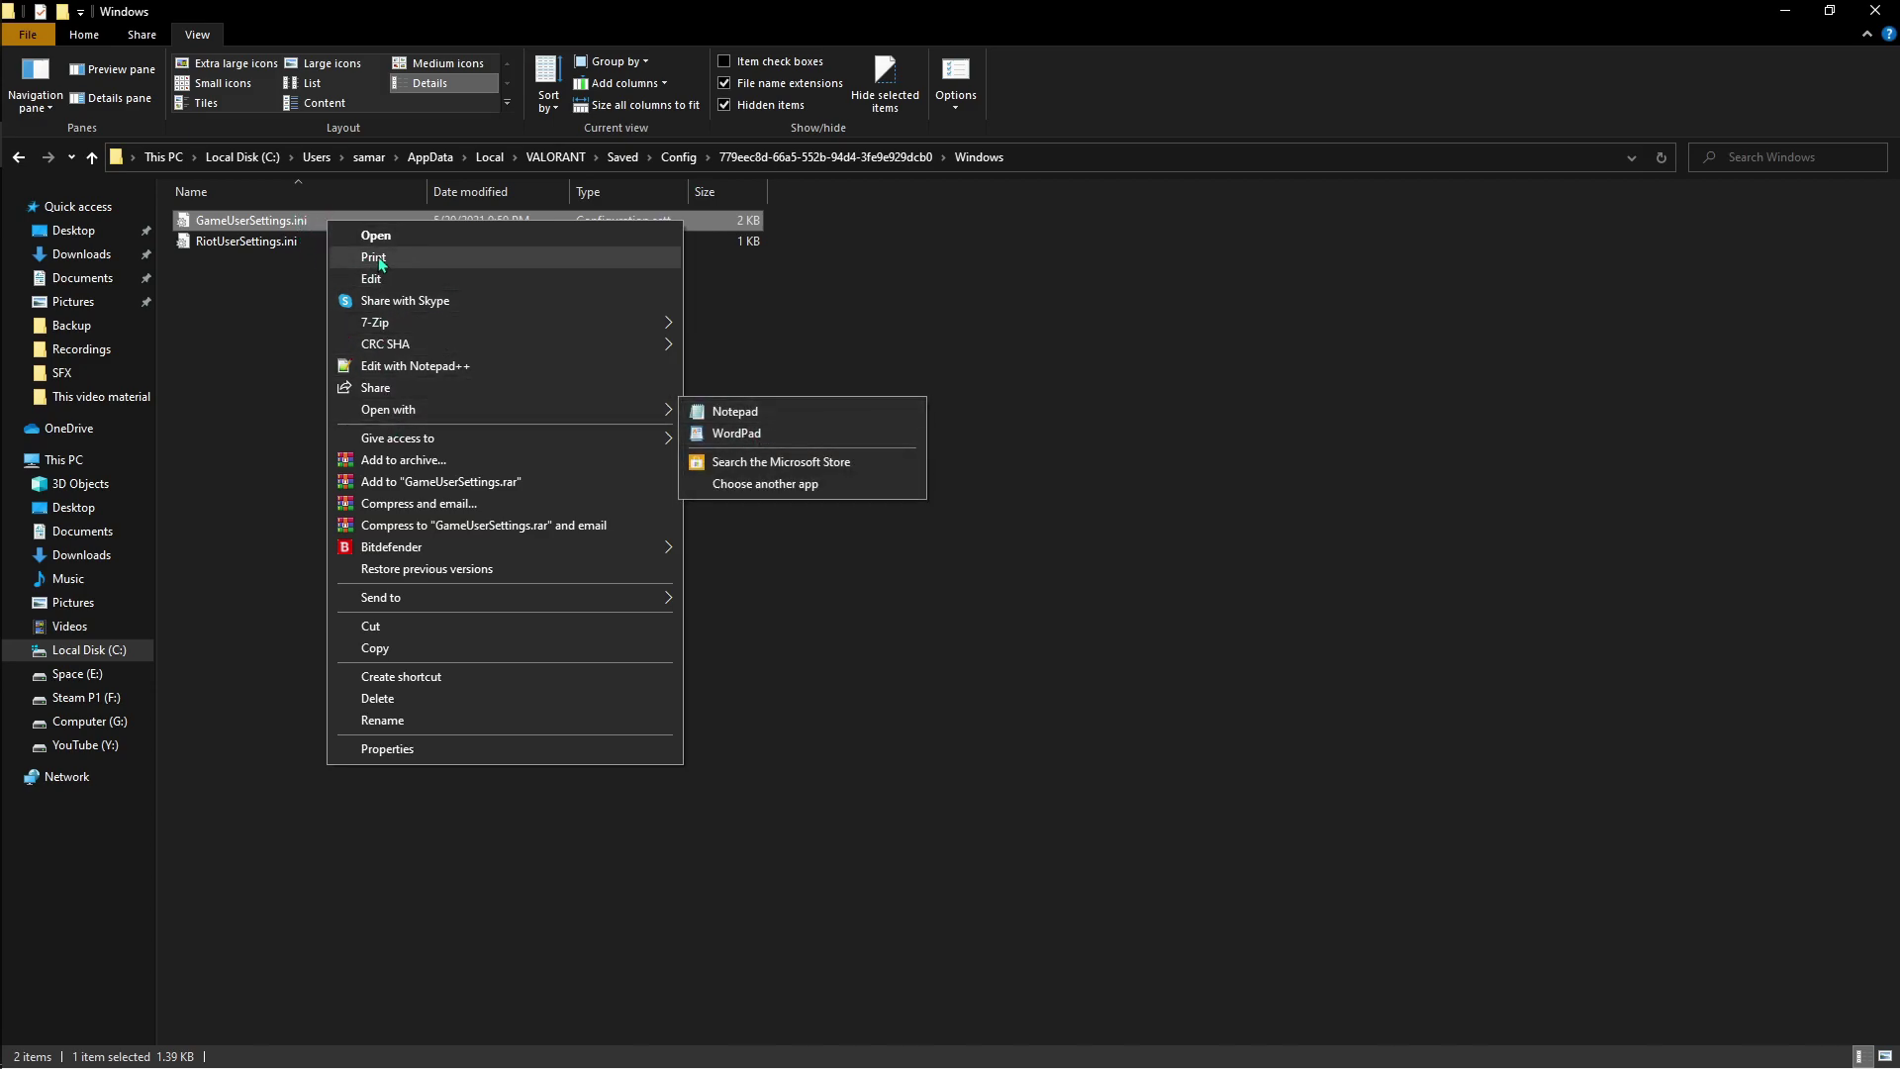
{"action": "scroll", "coordinate": [442, 401], "scroll_direction": "down", "scroll_amount": 7}
{"action": "scroll", "coordinate": [442, 401], "scroll_direction": "down", "scroll_amount": 2}
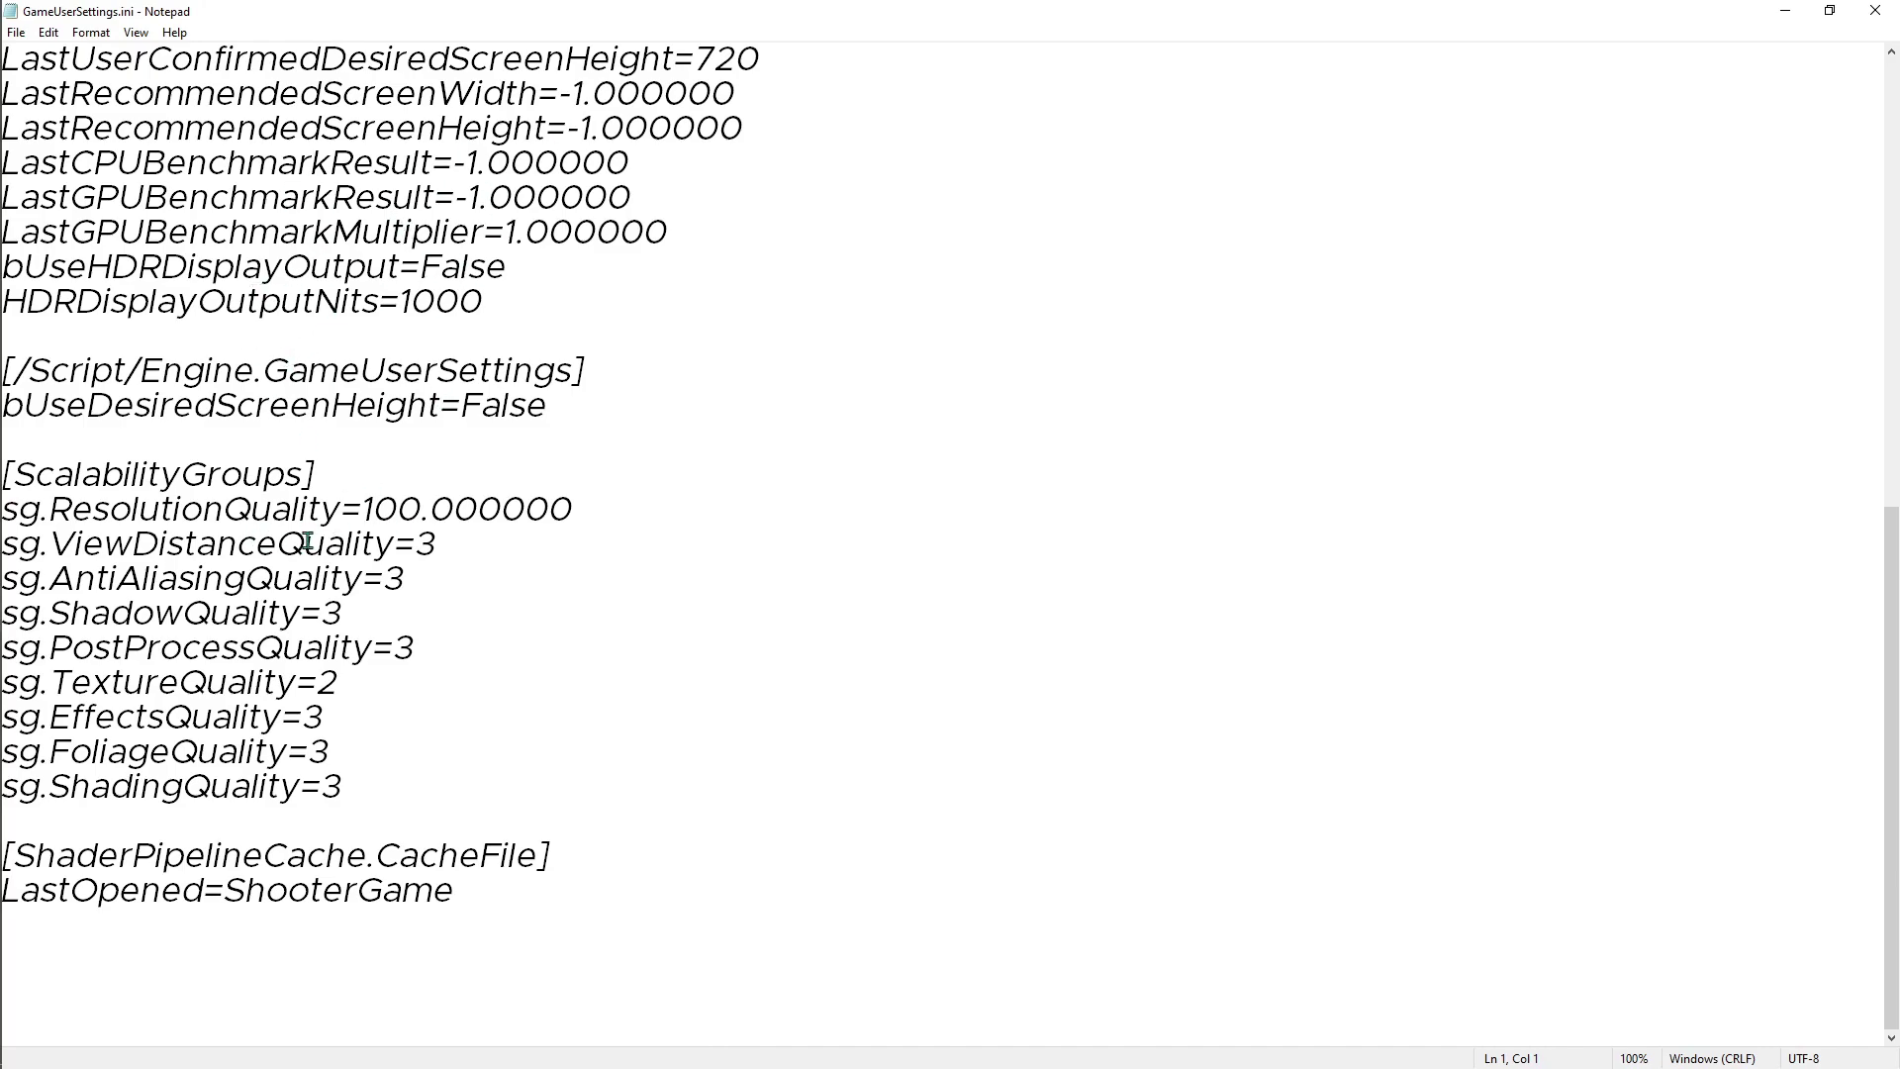
Step: Try 70 and 90 for sg.ResolutionQuality, restore it to 100, and close Notepad
{"action": "left_click_drag", "start_coordinate": [8, 509], "coordinate": [431, 514]}
{"action": "left_click", "coordinate": [362, 505]}
{"action": "type", "text": "70"}
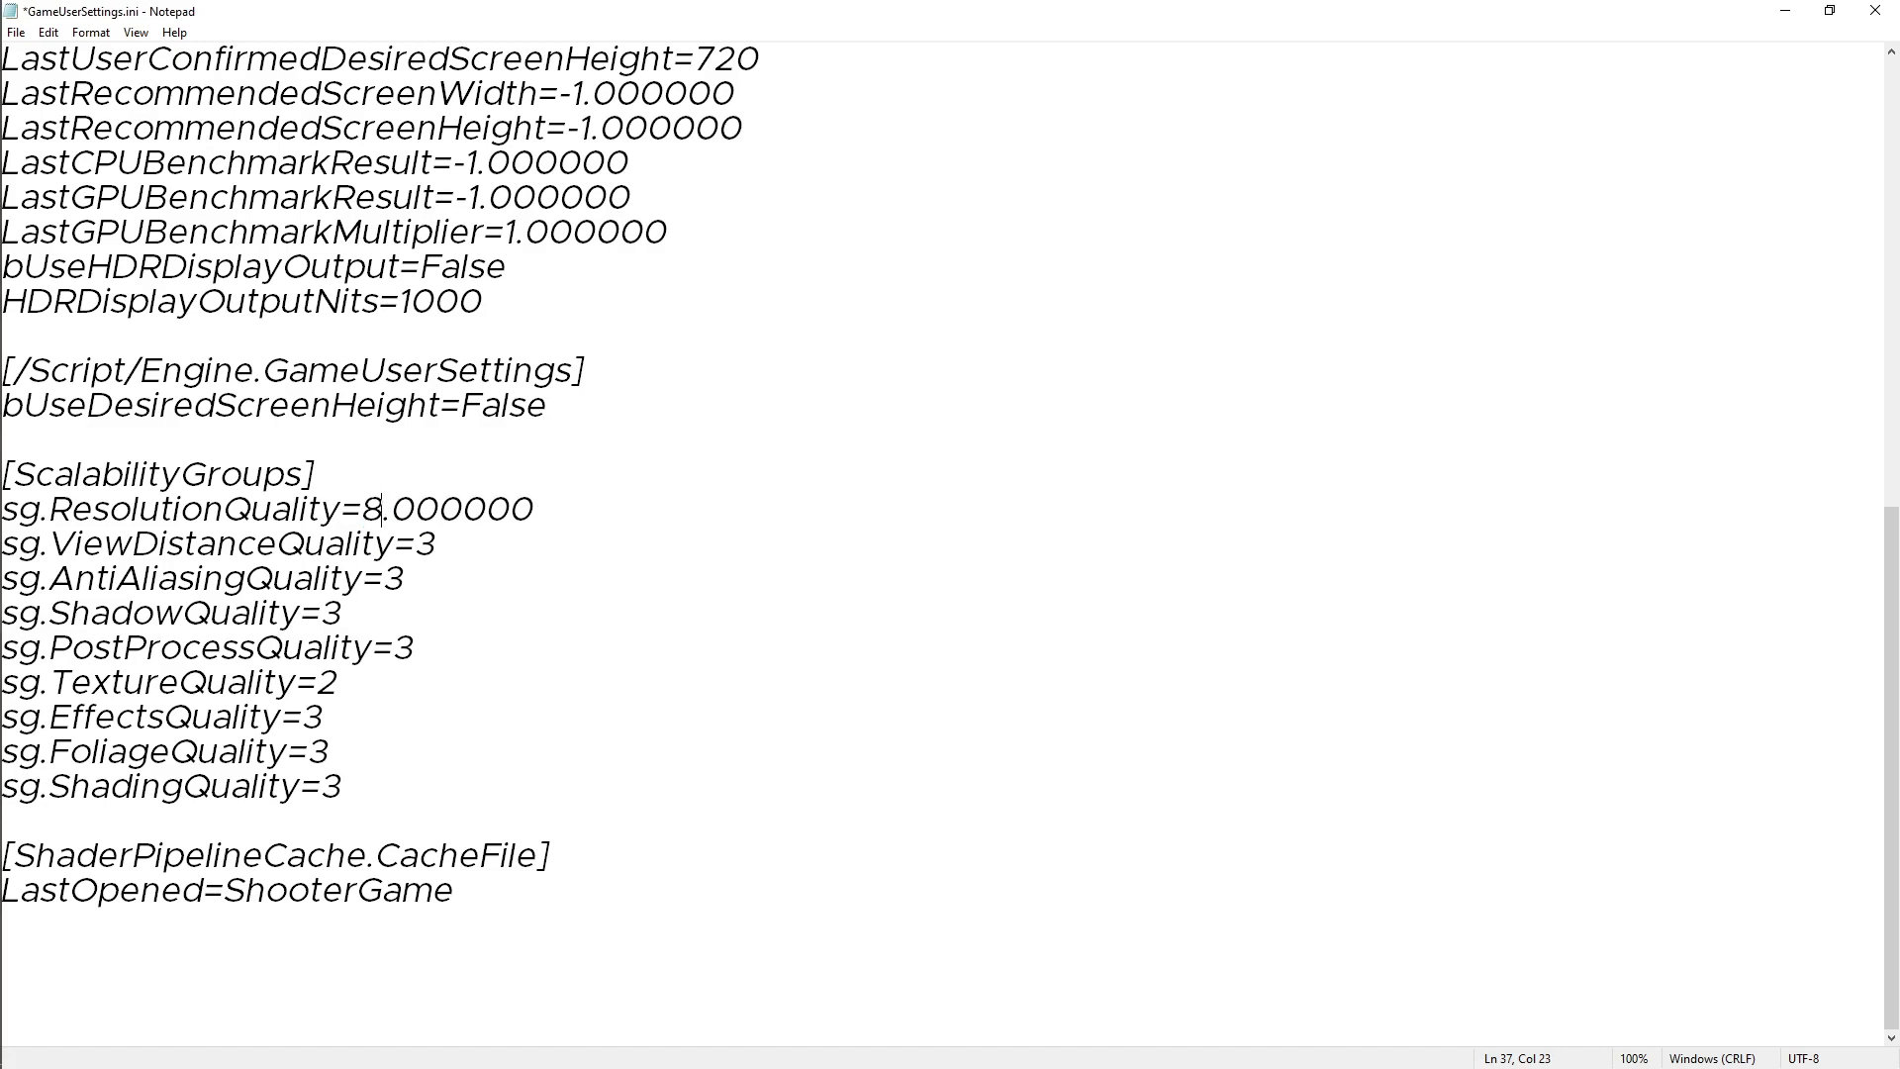
{"action": "key", "text": "BackSpace"}
{"action": "type", "text": "90"}
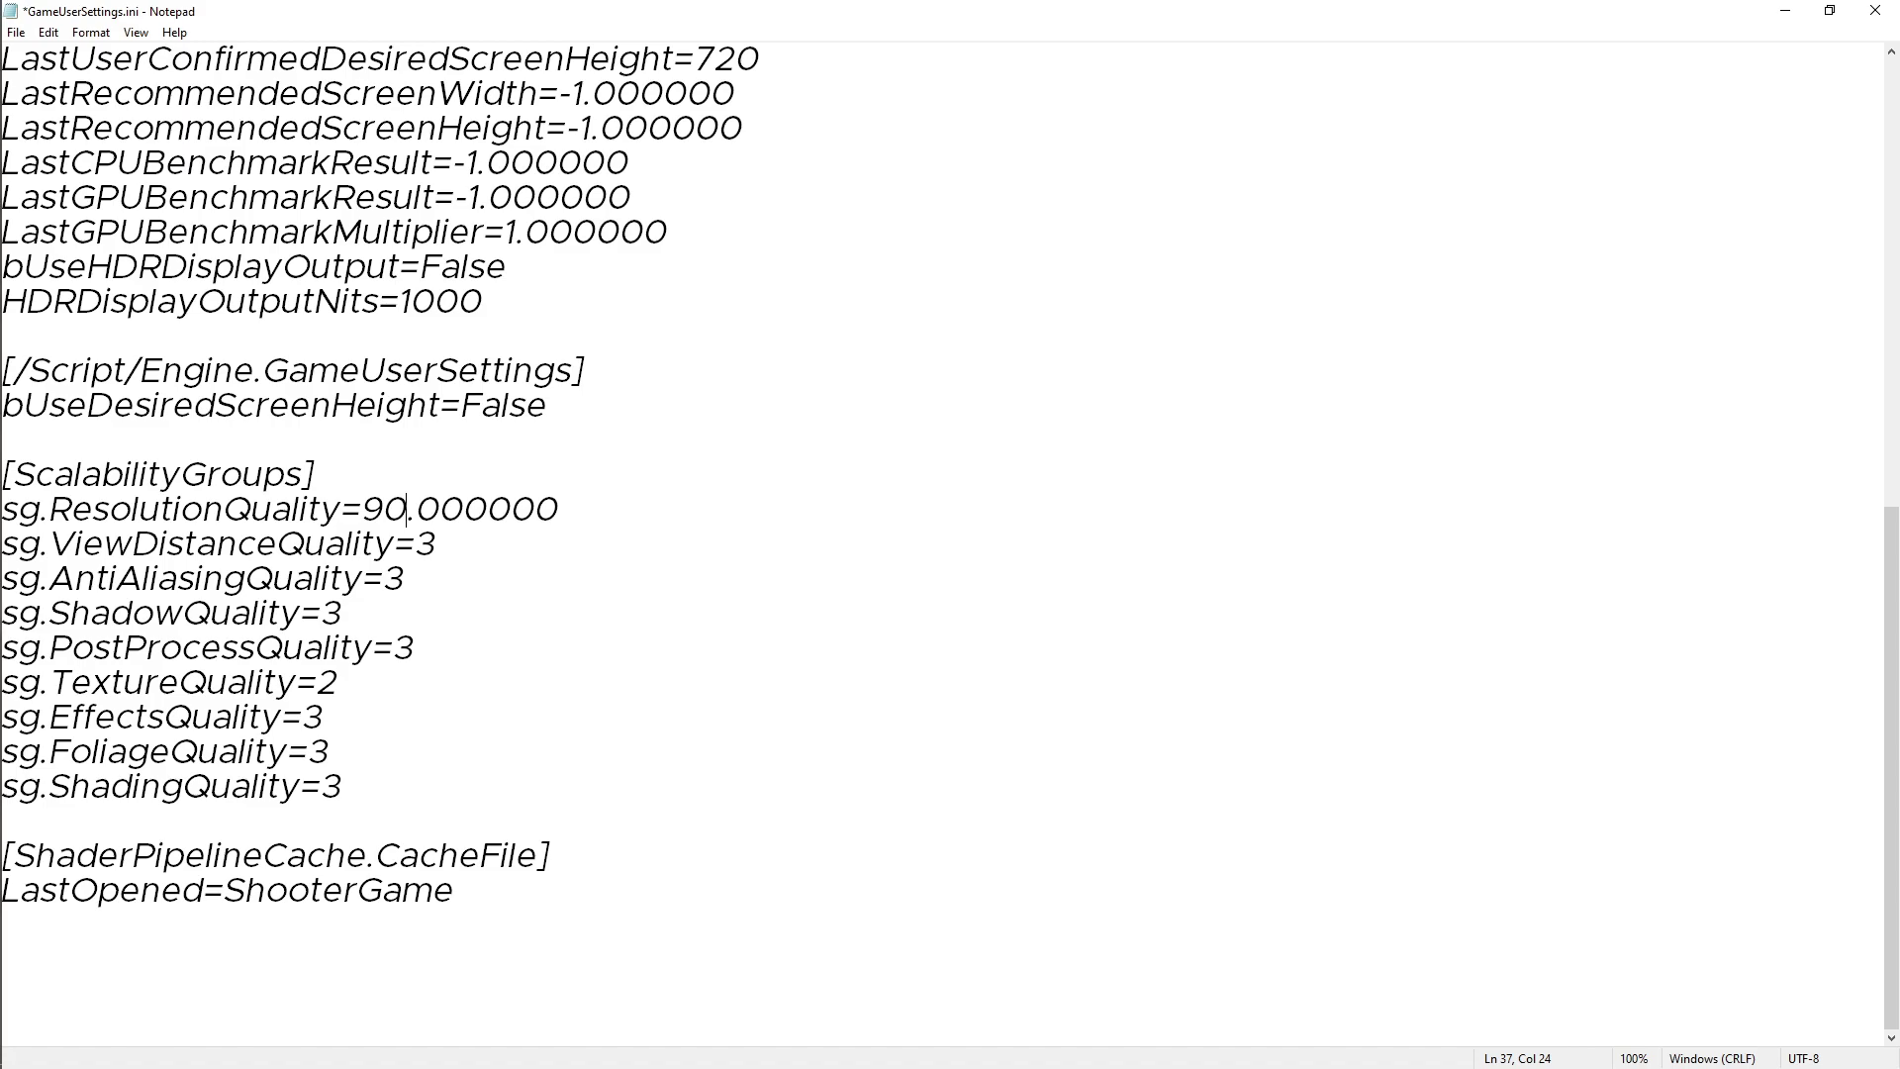
{"action": "key", "text": "BackSpace"}
{"action": "key", "text": "BackSpace"}
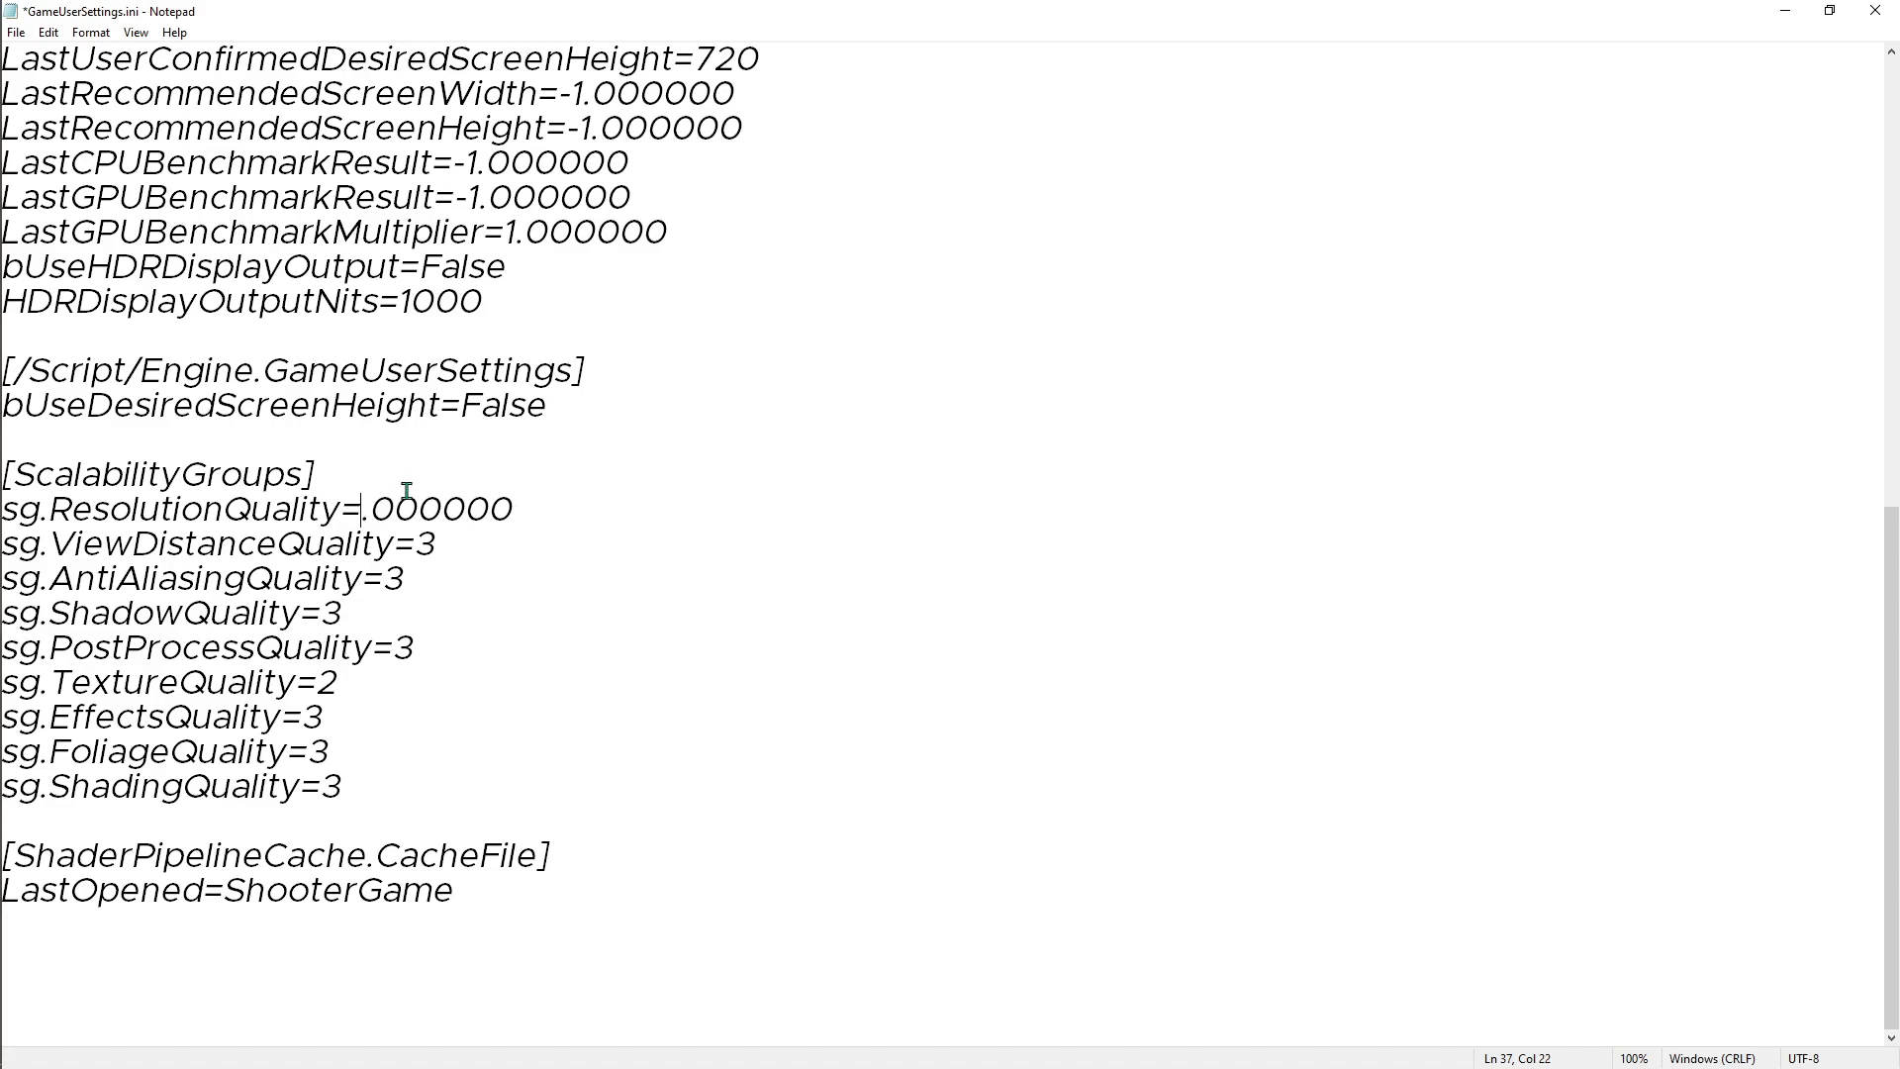
{"action": "type", "text": "100"}
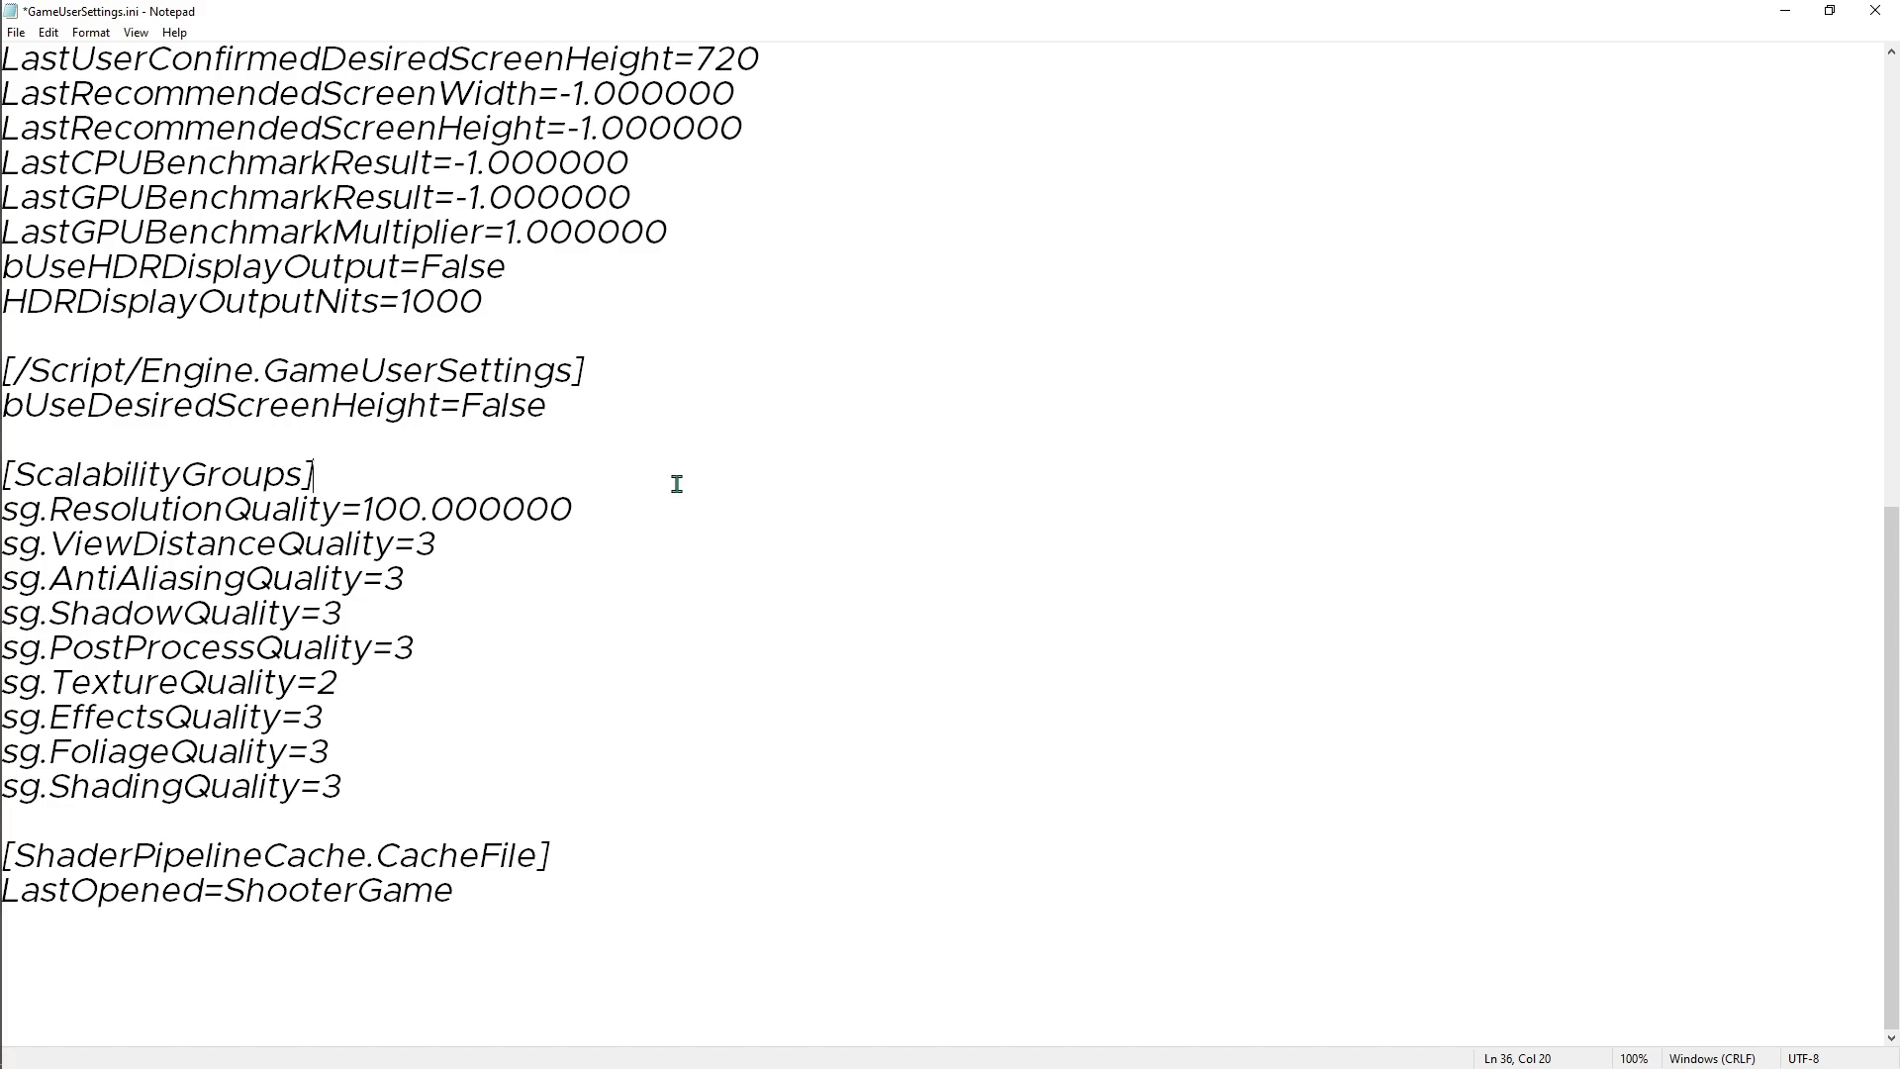
{"action": "scroll", "coordinate": [452, 533], "scroll_direction": "up", "scroll_amount": 8}
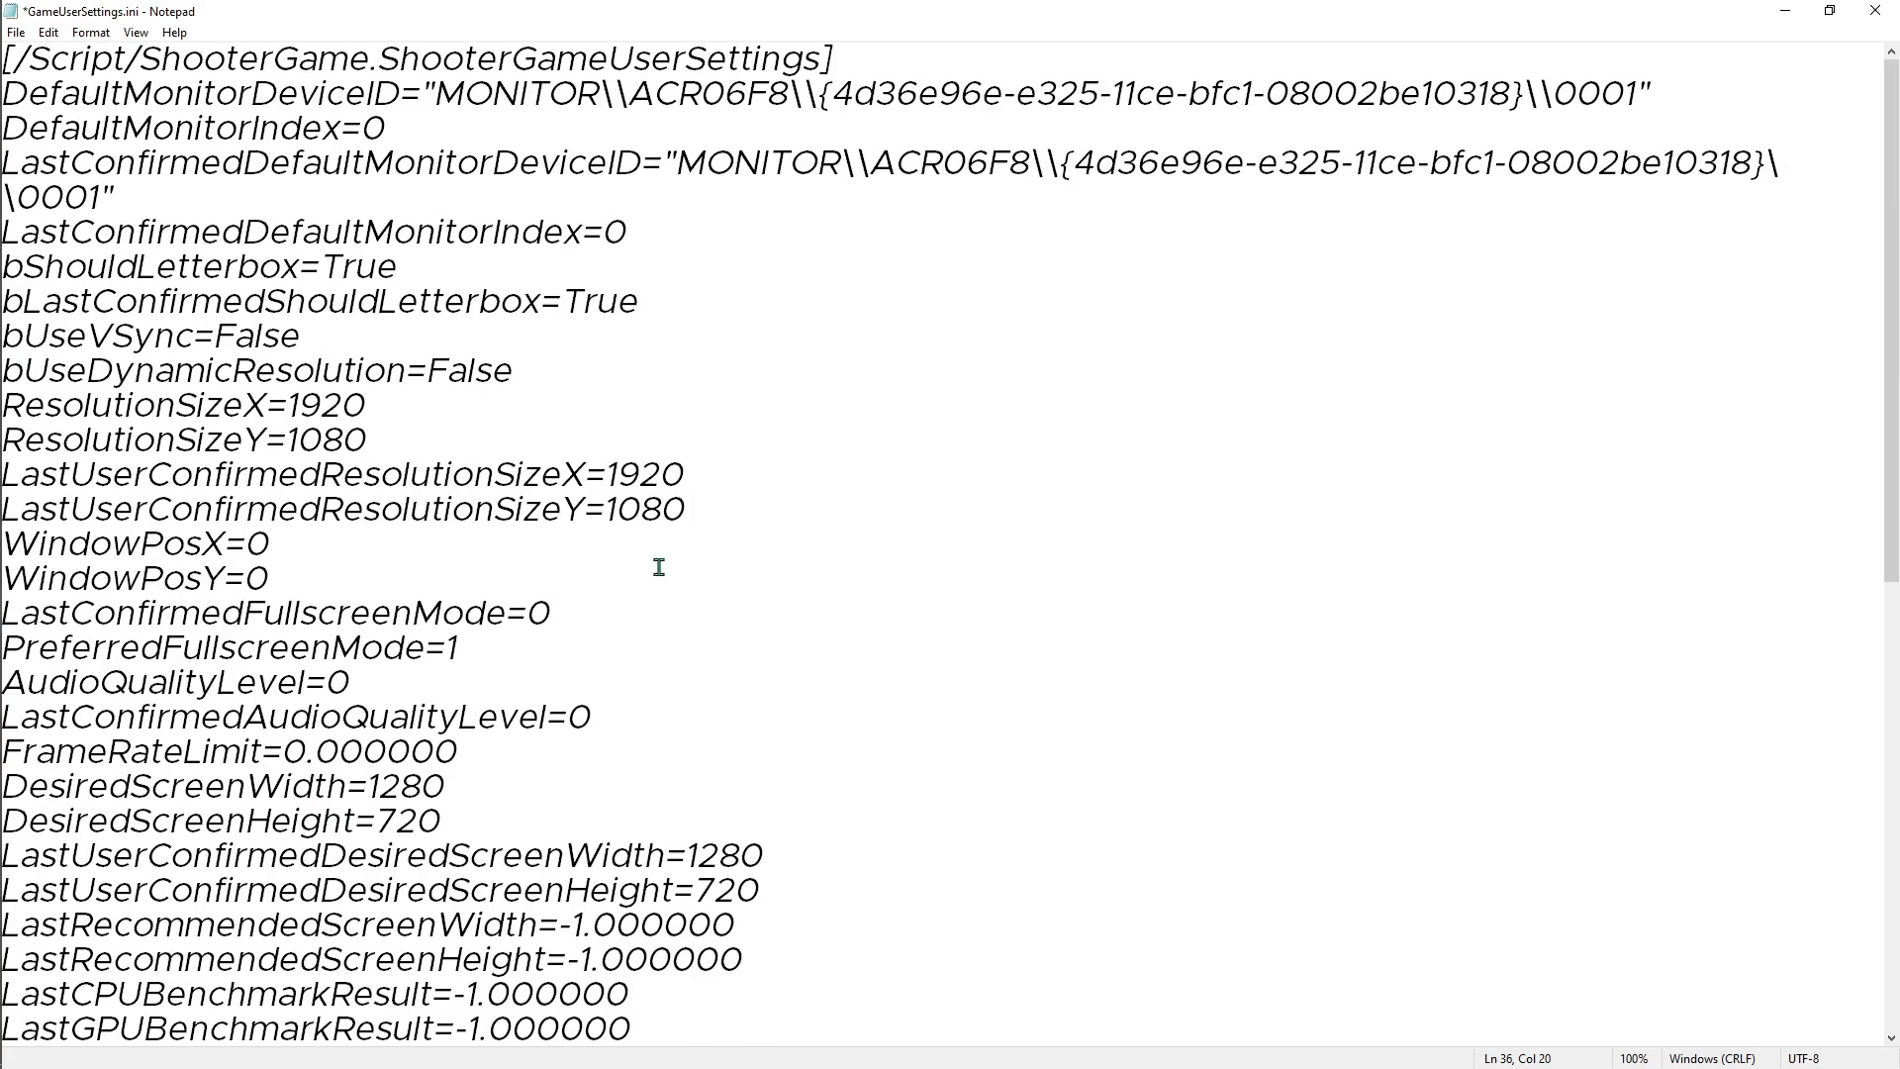
{"action": "key", "text": "alt+F4"}
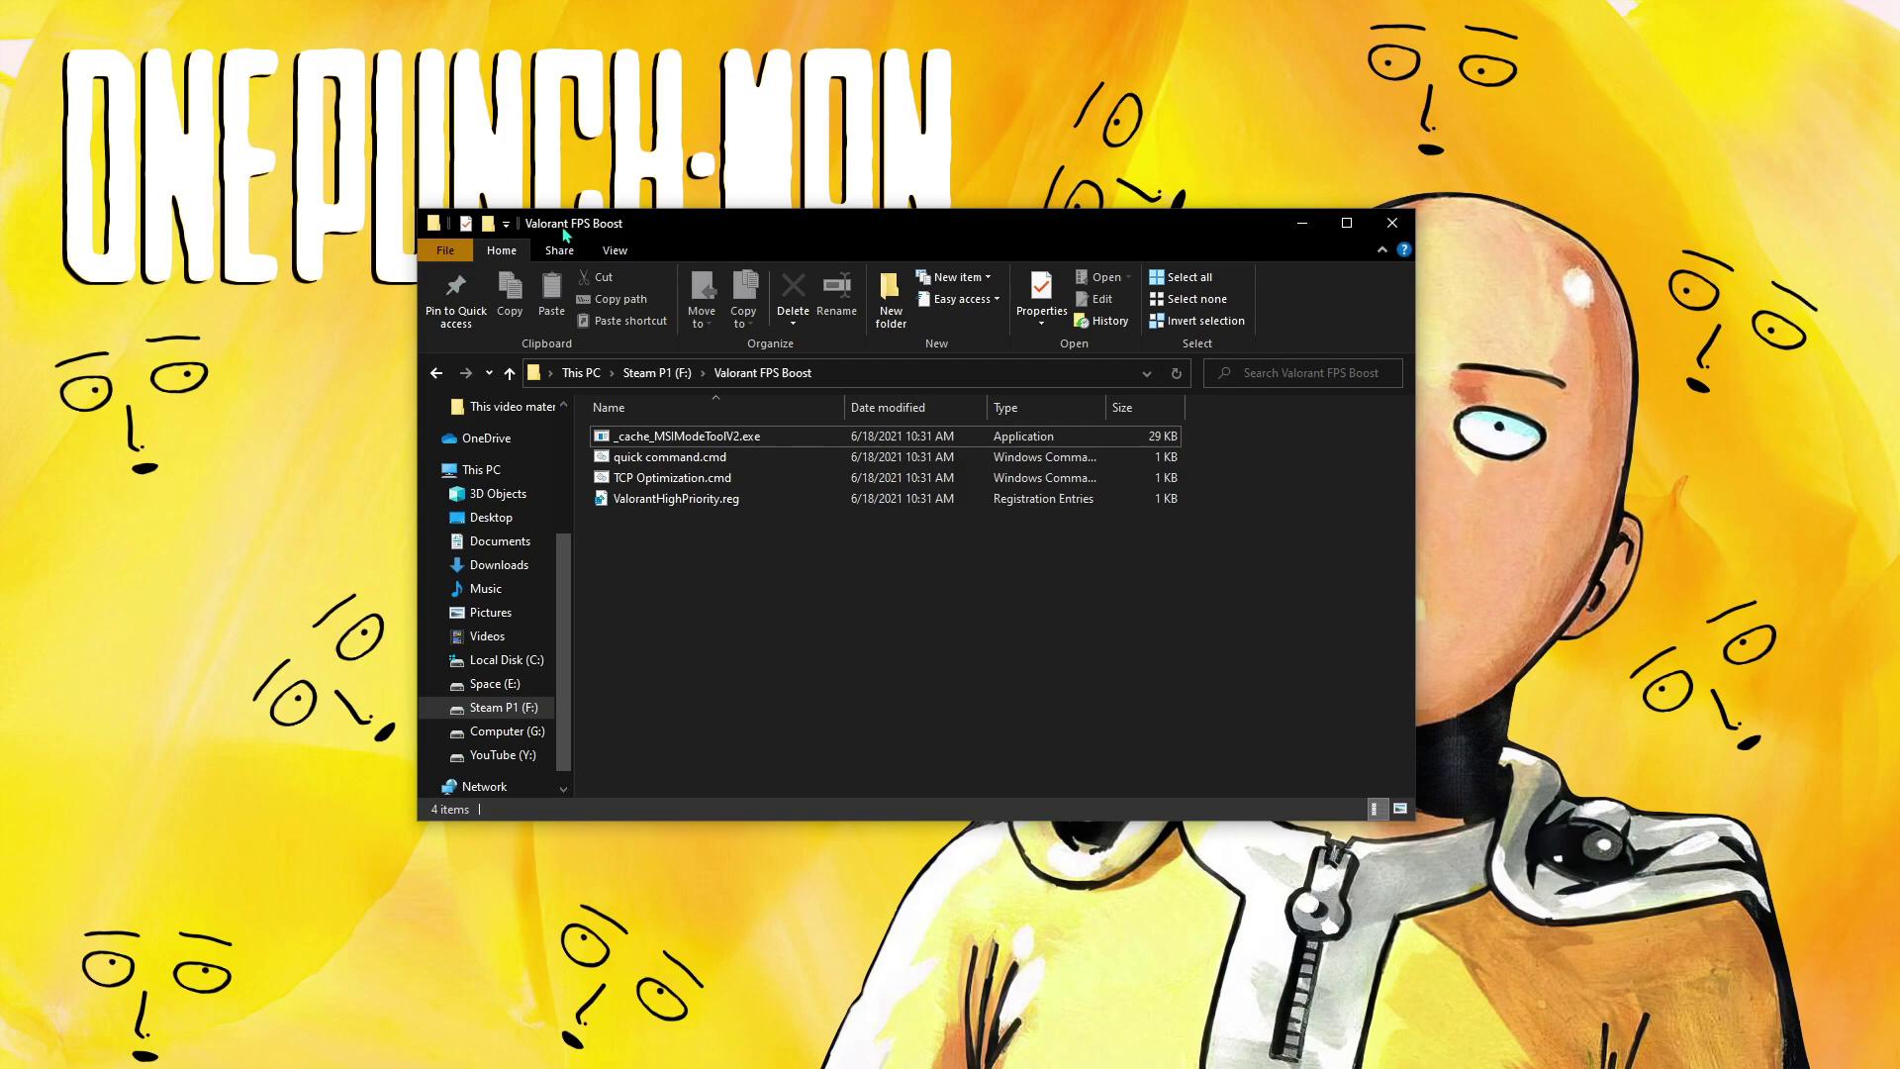
Step: Run ValorantHighPriority.reg, confirming the security warning, then select _cache_MSIModeToolV2.exe
{"action": "left_click", "coordinate": [689, 460]}
{"action": "right_click", "coordinate": [635, 461]}
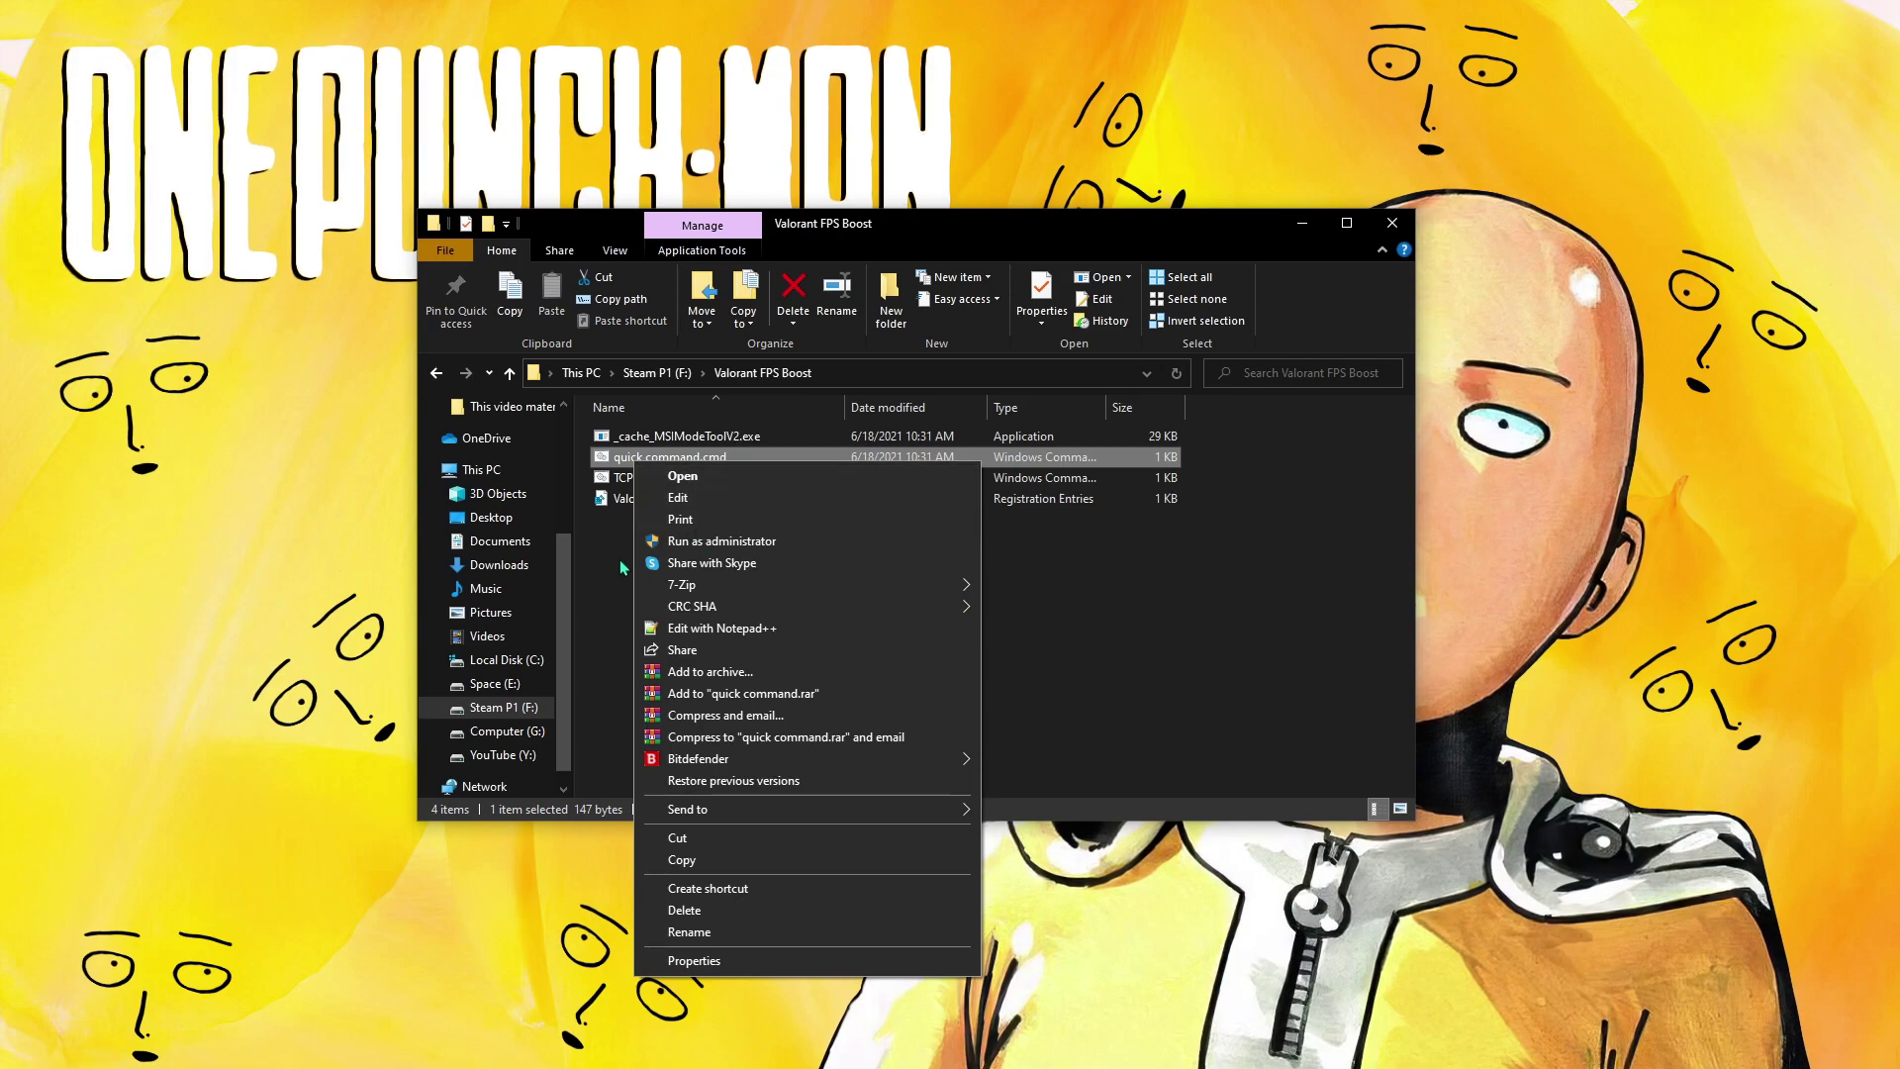
{"action": "left_click", "coordinate": [619, 560]}
{"action": "left_click", "coordinate": [646, 467]}
{"action": "left_click", "coordinate": [649, 454]}
{"action": "right_click", "coordinate": [649, 454]}
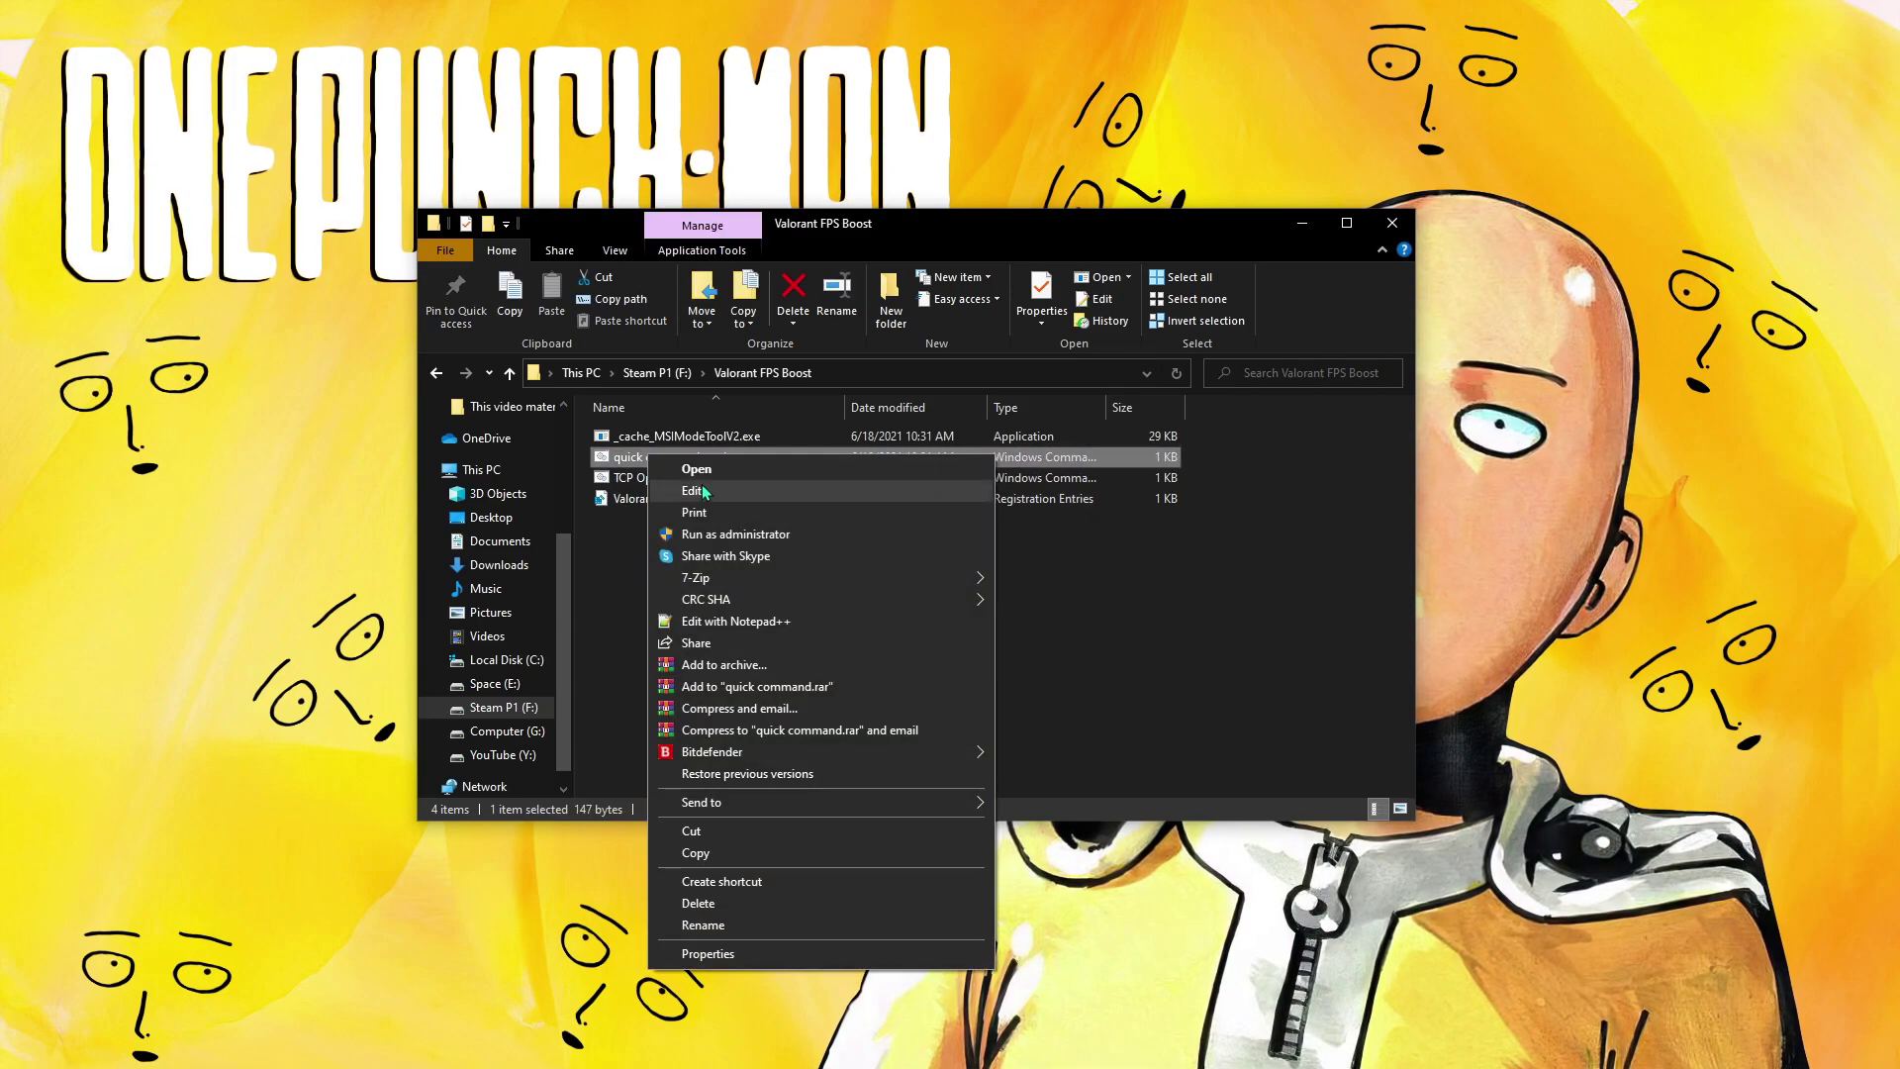
{"action": "left_click", "coordinate": [608, 537]}
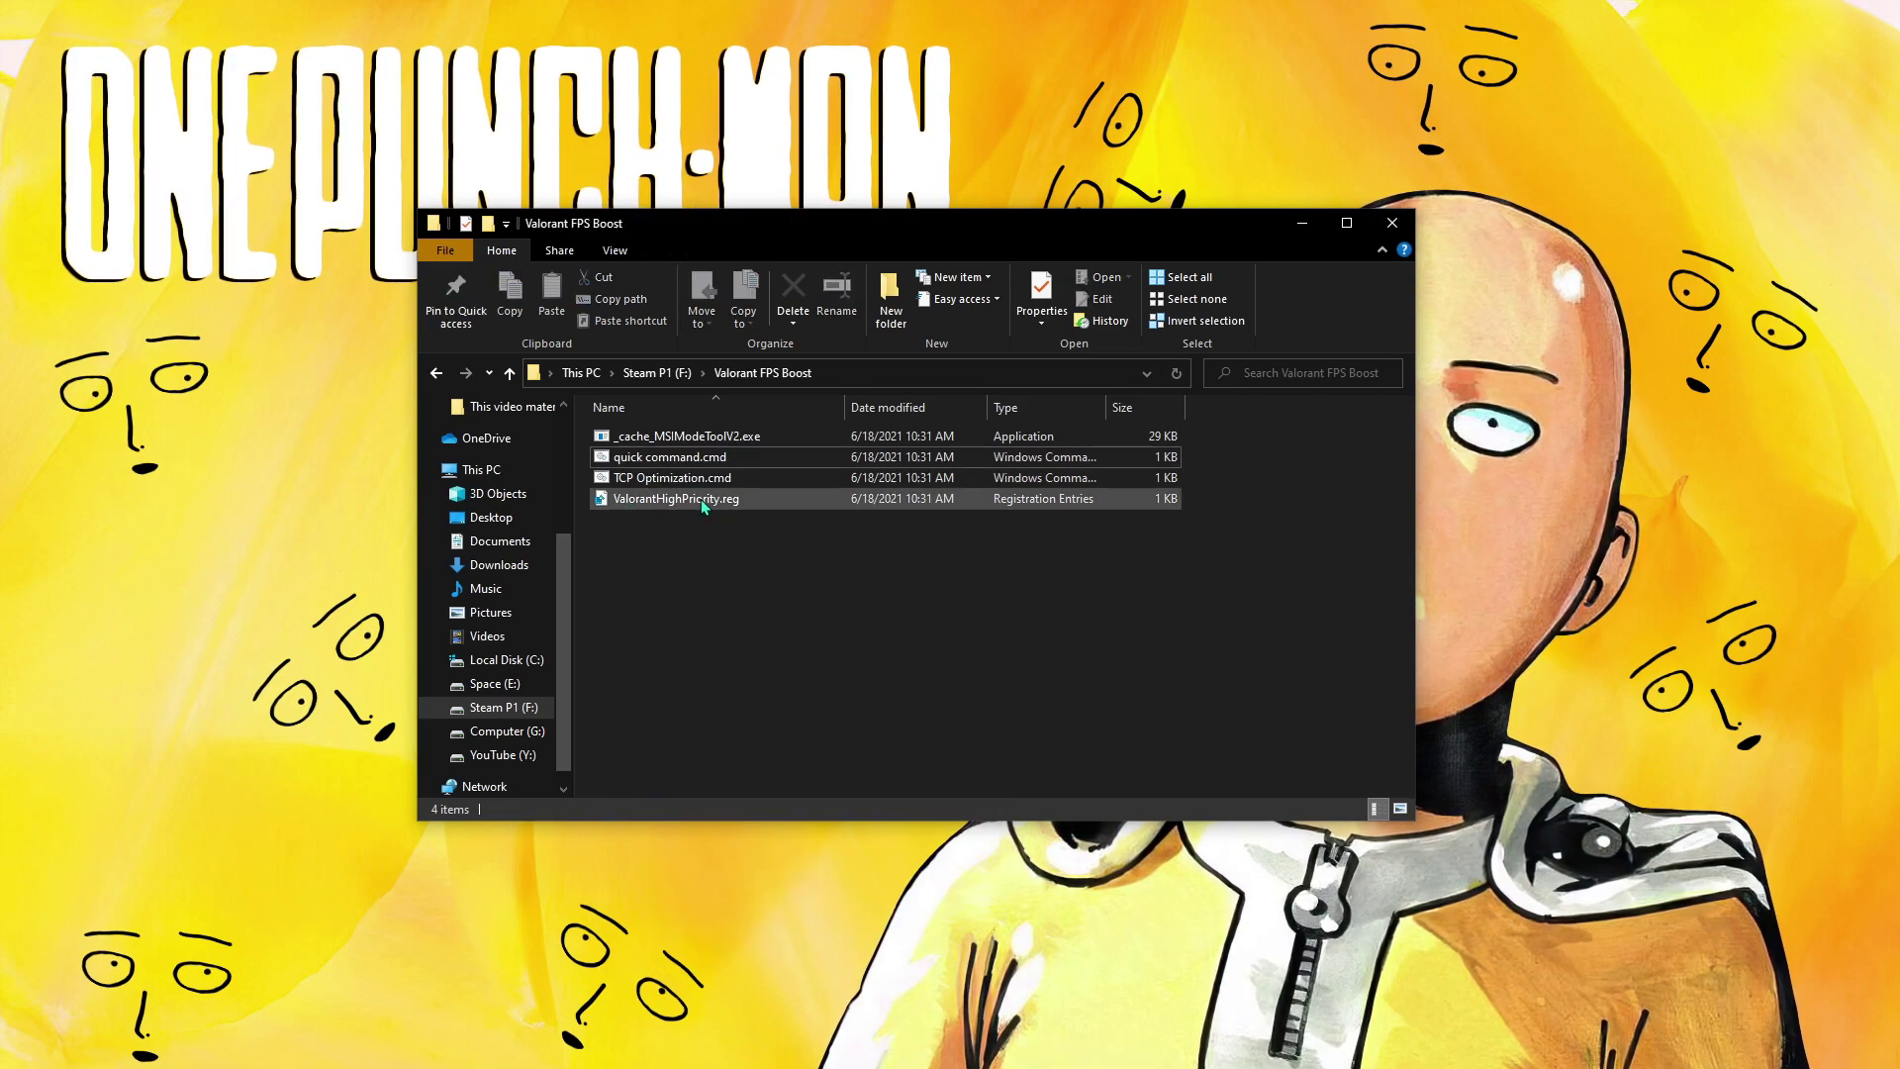
{"action": "double_click", "coordinate": [645, 499]}
{"action": "left_click", "coordinate": [1002, 557]}
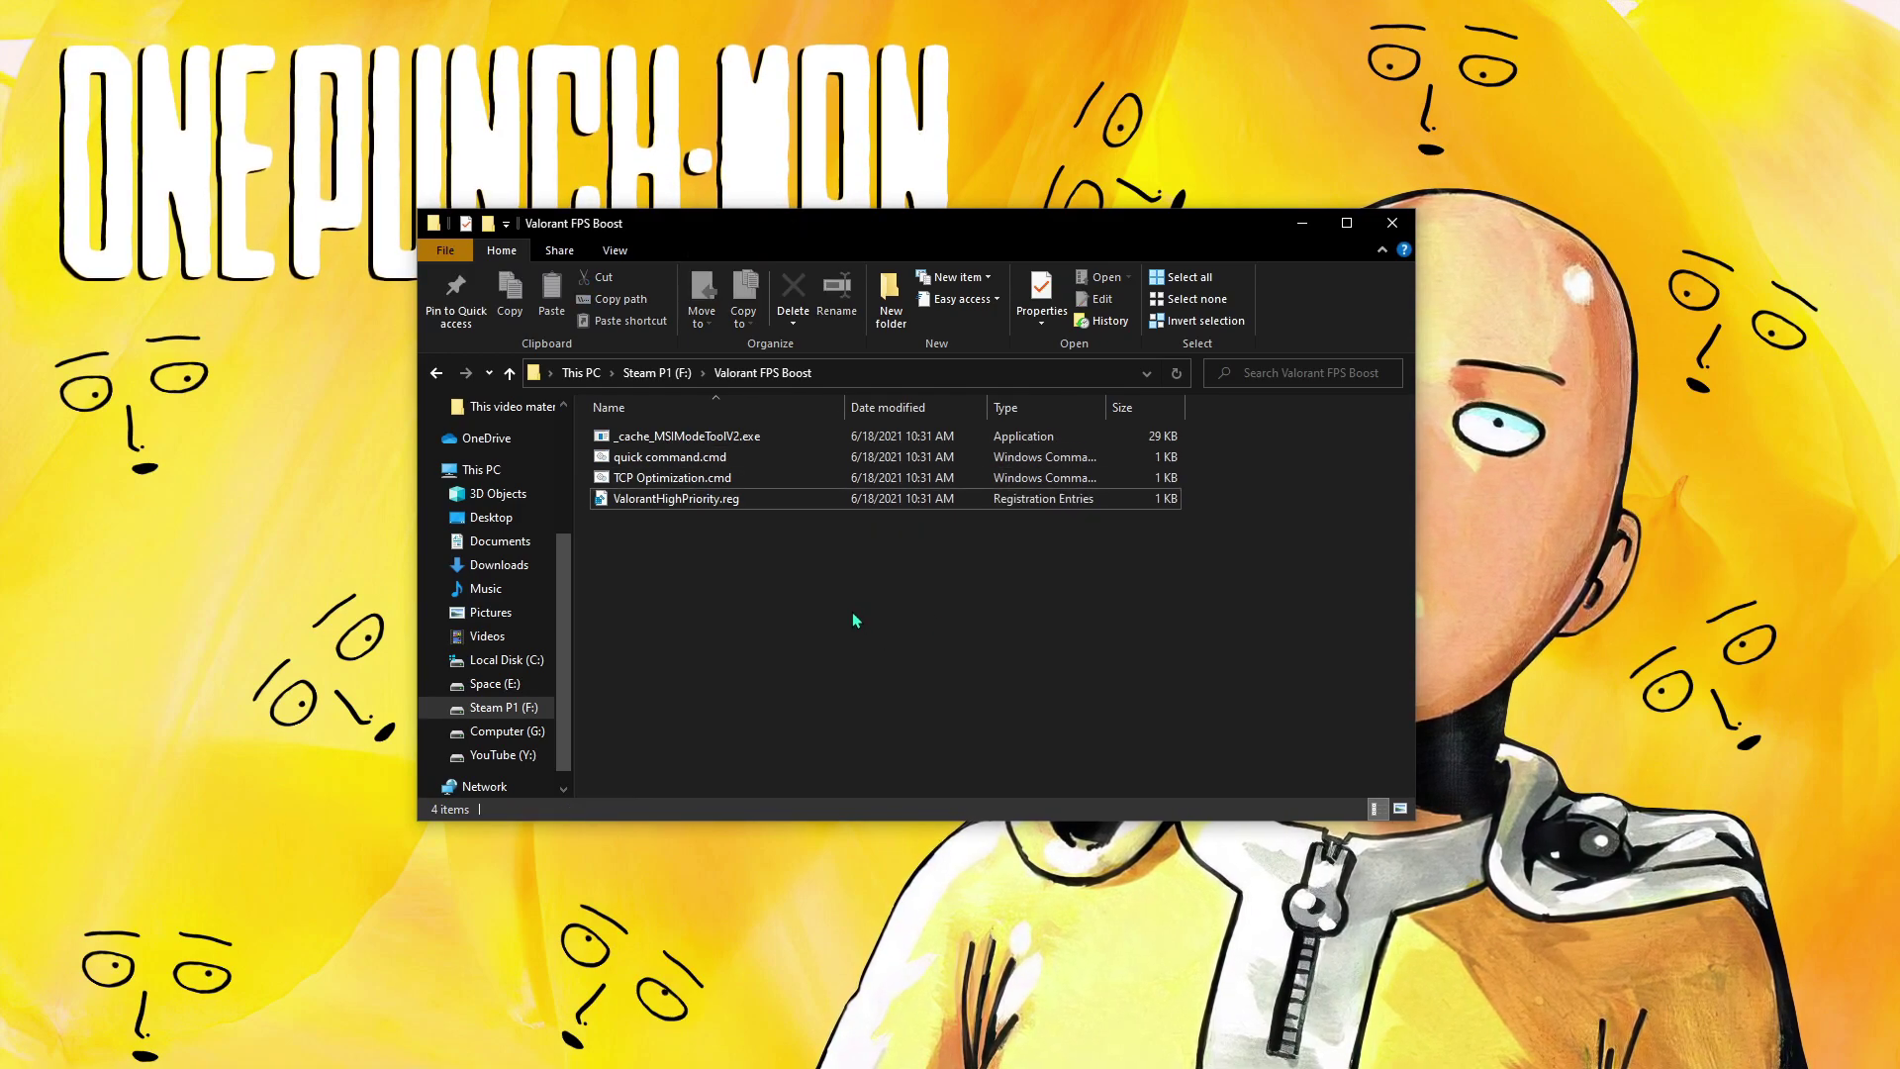
{"action": "left_click", "coordinate": [666, 437]}
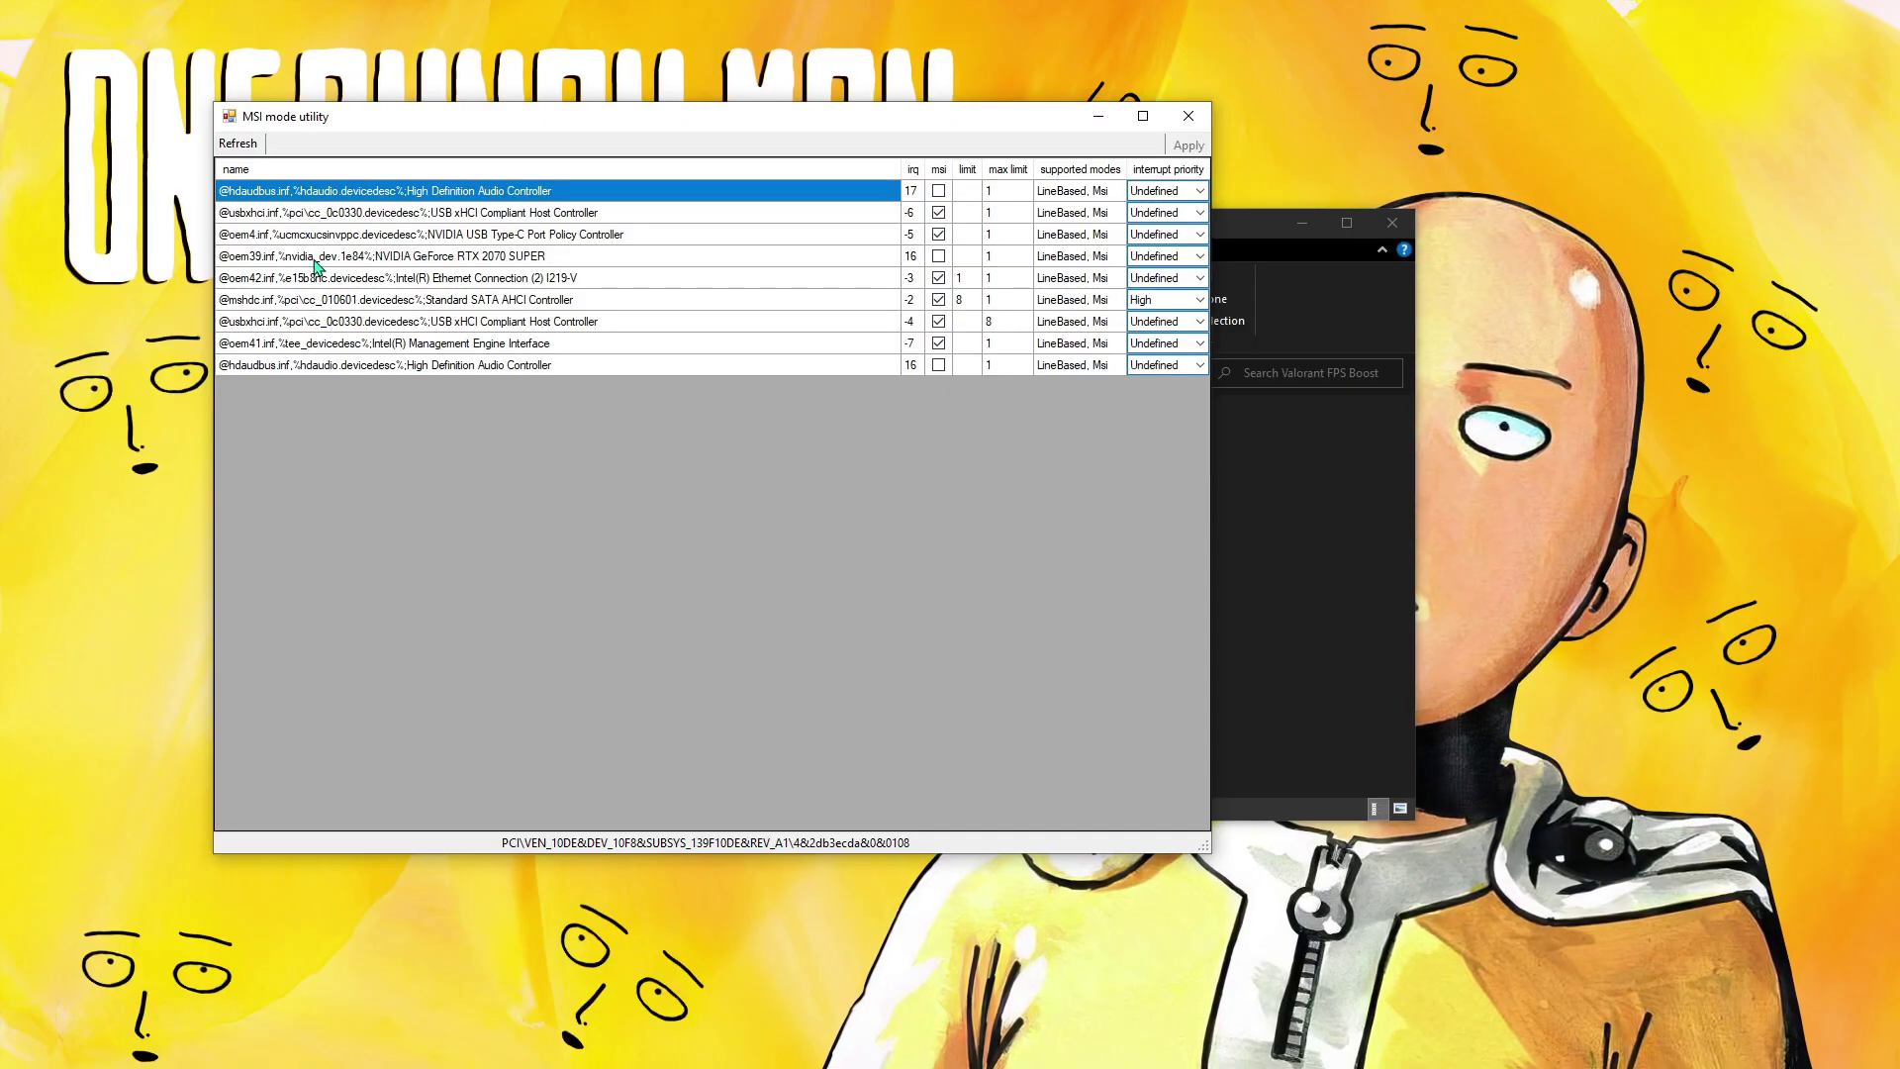
Step: Set the RTX 2070 SUPER's interrupt priority to High and close the MSI mode utility
{"action": "left_click", "coordinate": [319, 257]}
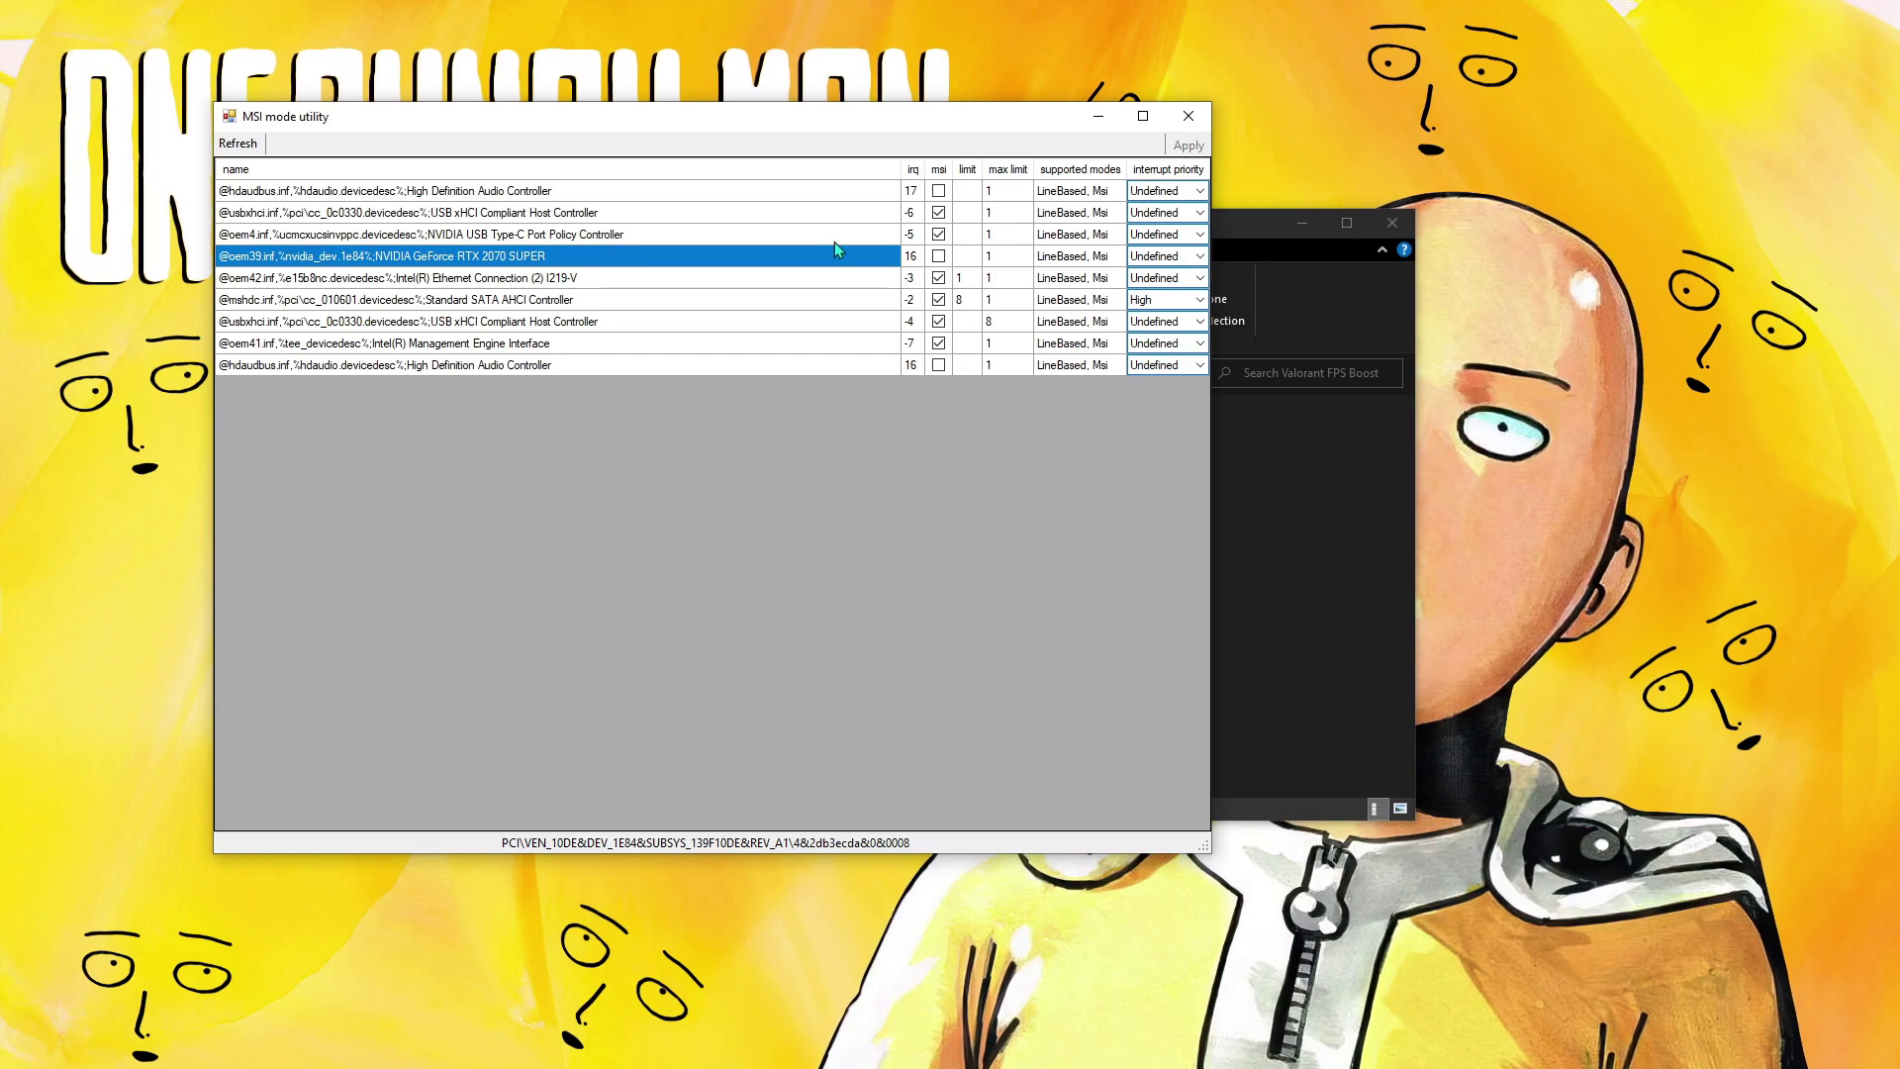
{"action": "left_click", "coordinate": [1151, 259]}
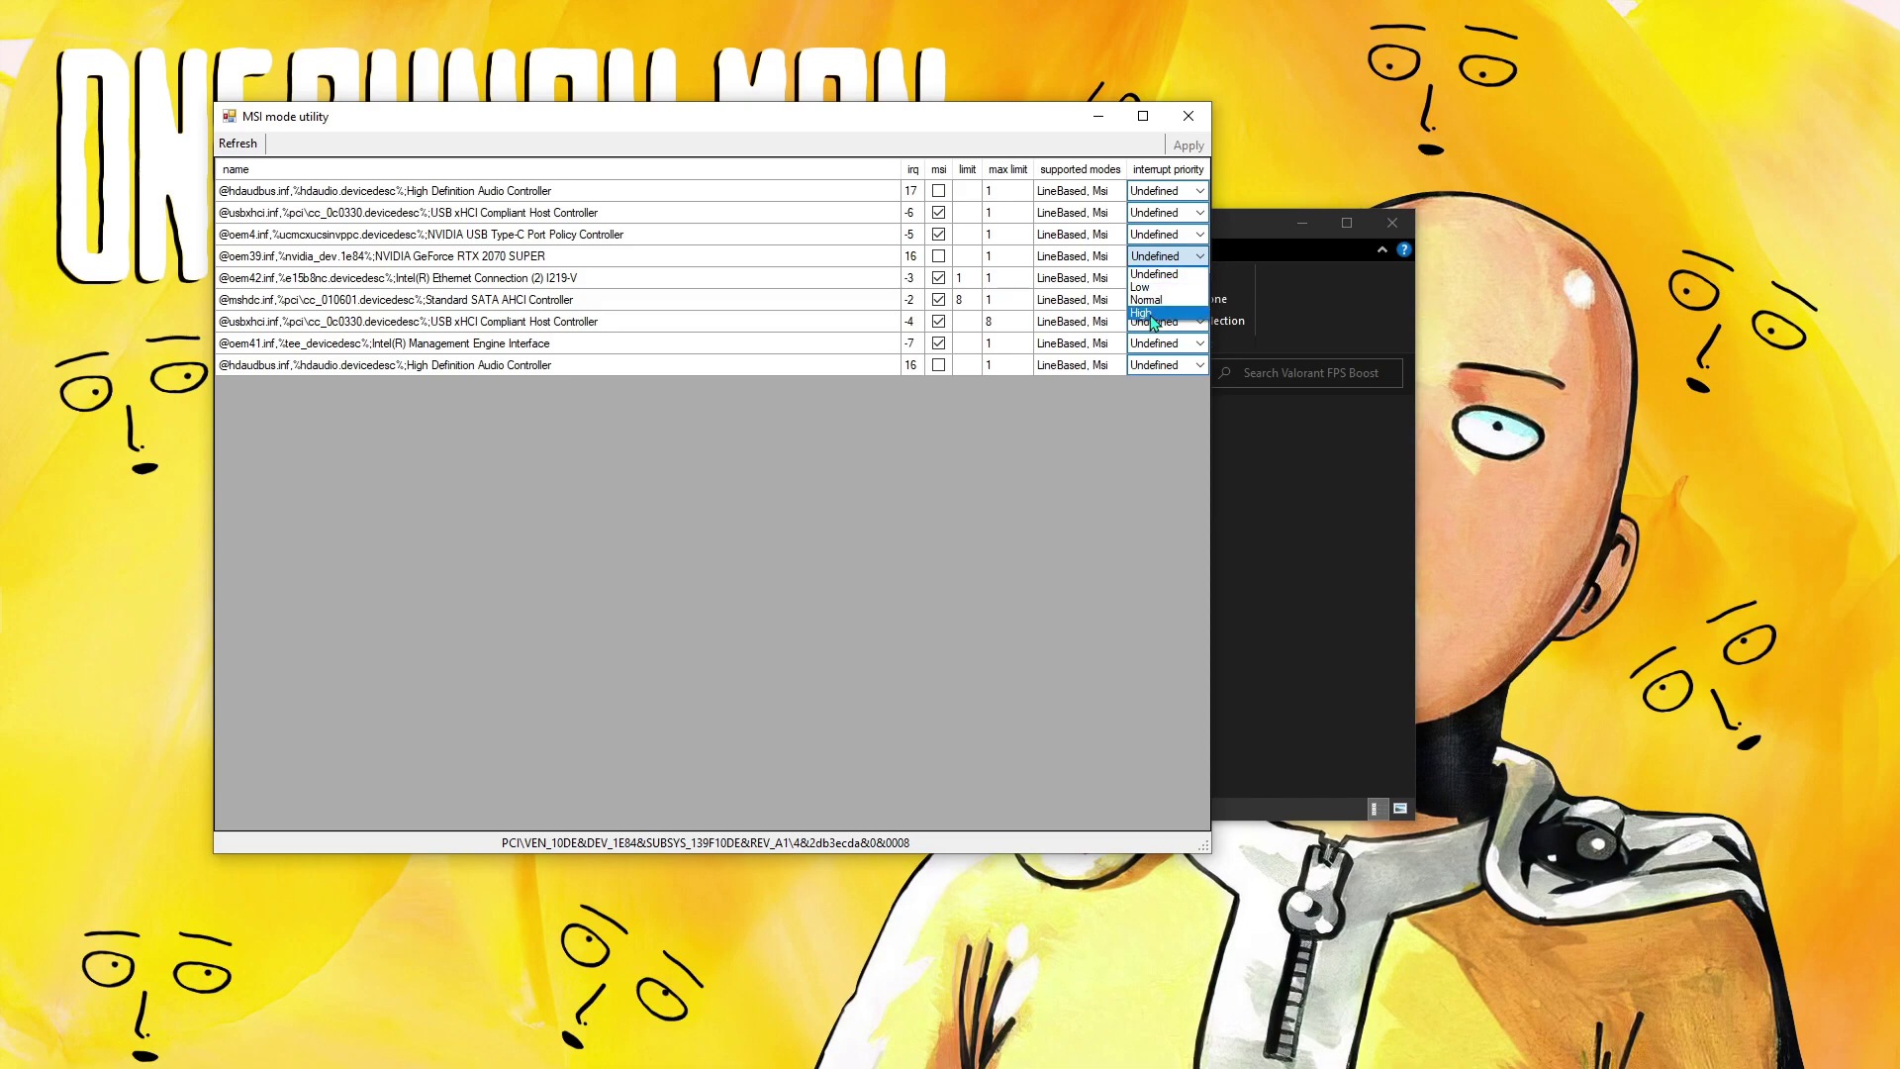
{"action": "left_click", "coordinate": [1153, 315]}
{"action": "left_click", "coordinate": [1188, 116]}
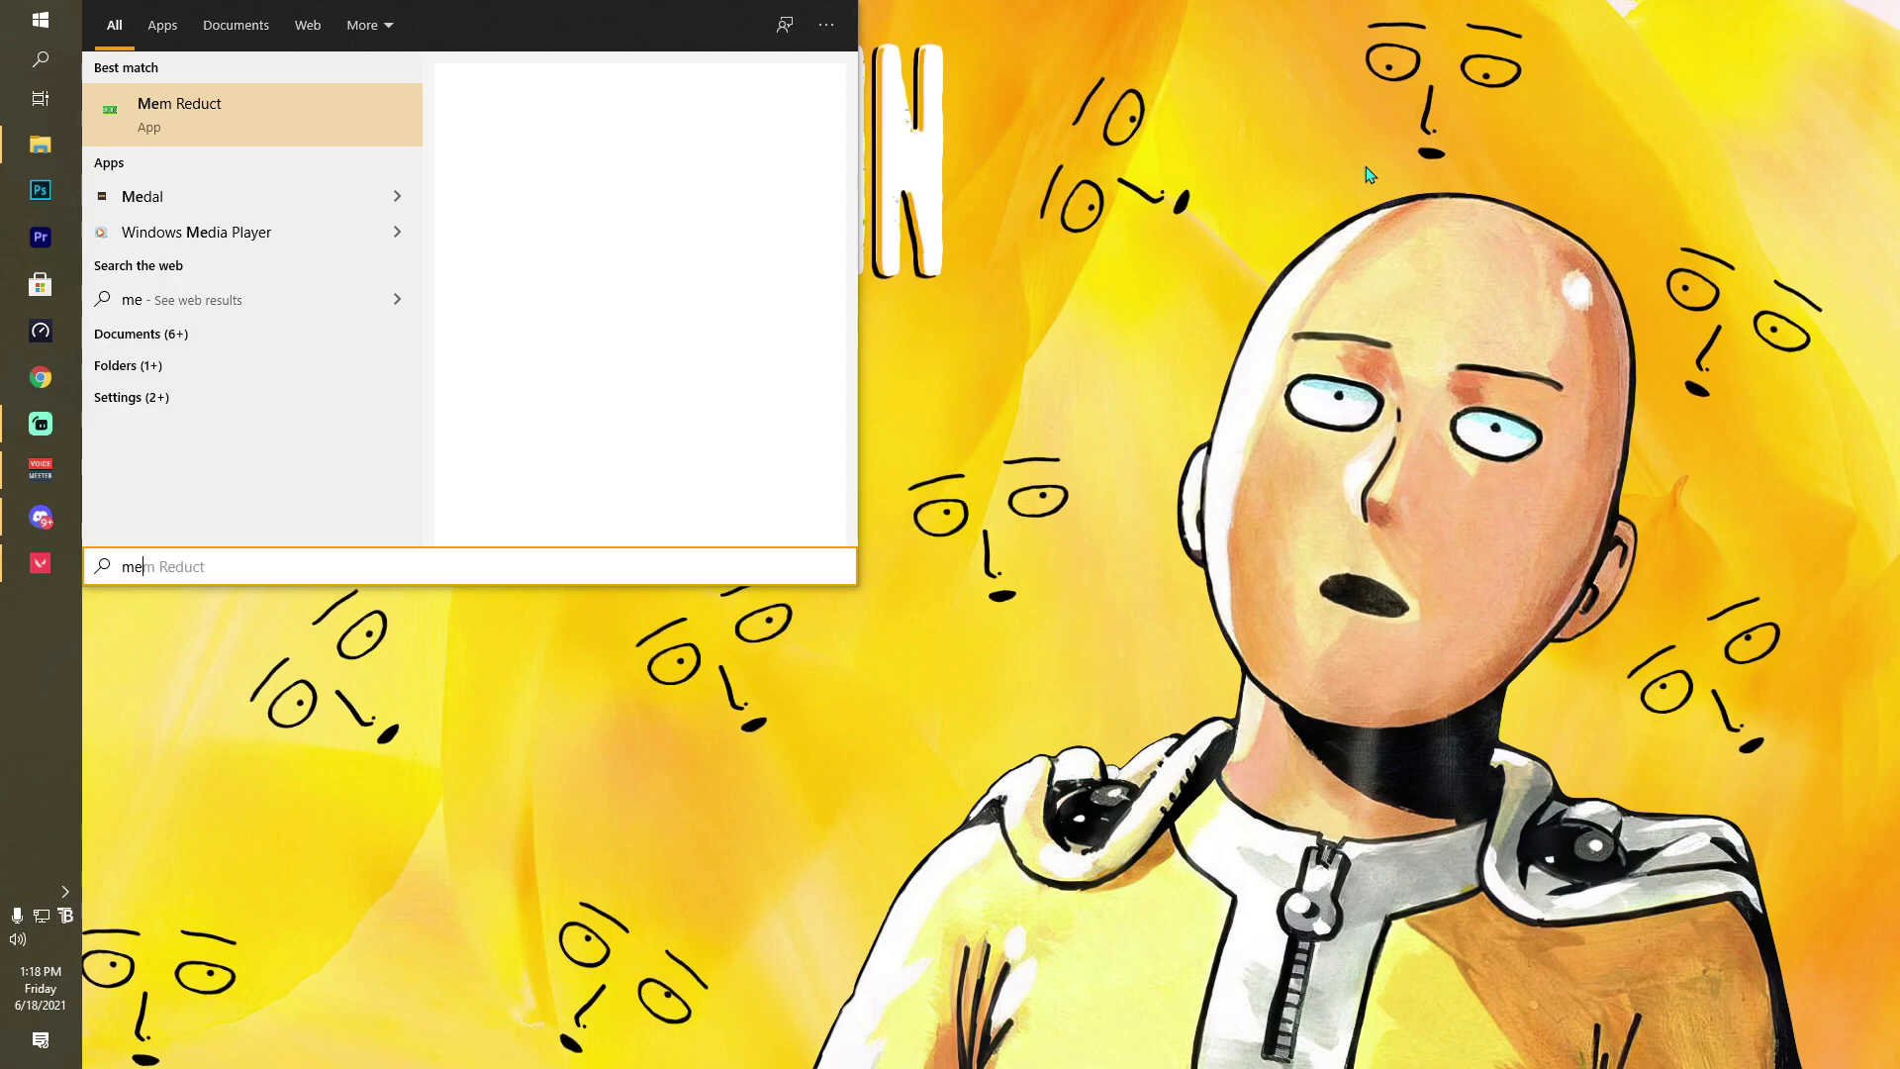
Step: Launch Mem Reduct, clean memory down to 32% usage, and open Task Manager
{"action": "key", "text": "Return"}
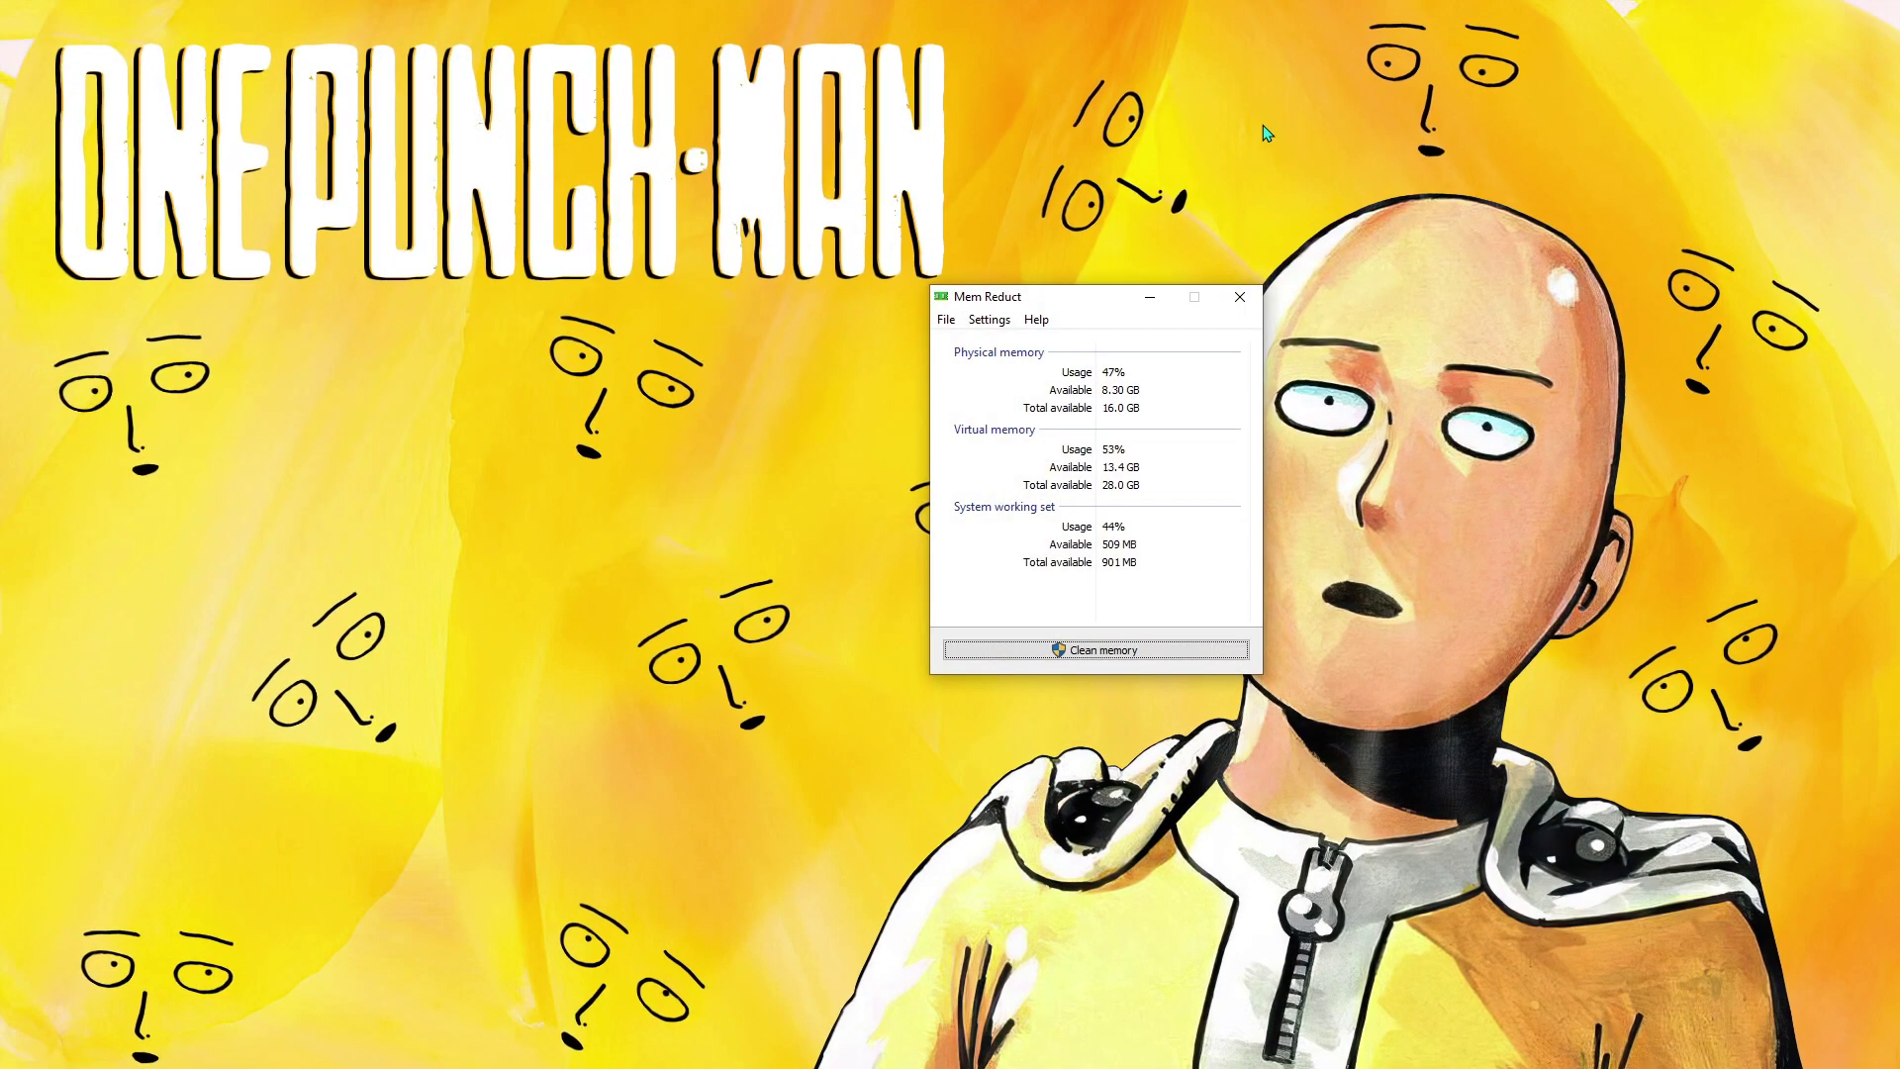
{"action": "left_click", "coordinate": [1266, 133]}
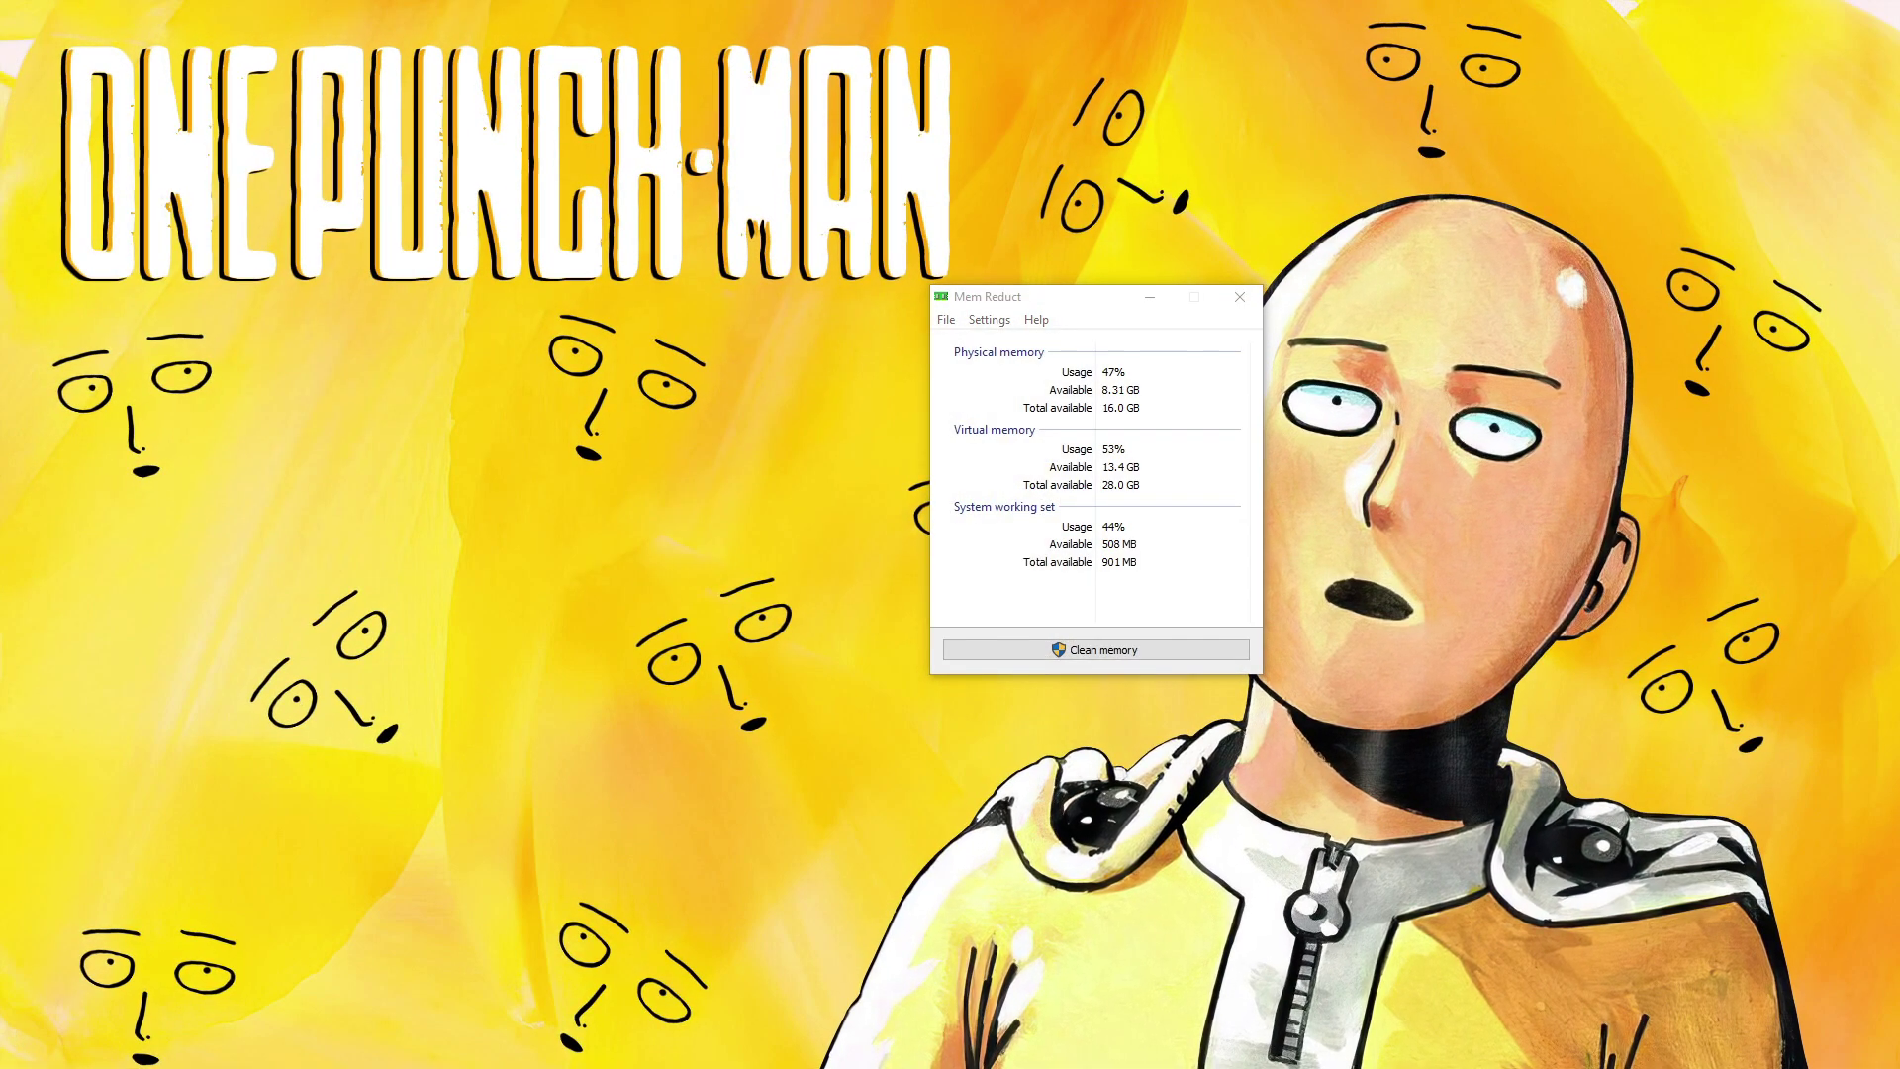
{"action": "key", "text": "ctrl+shift+Escape"}
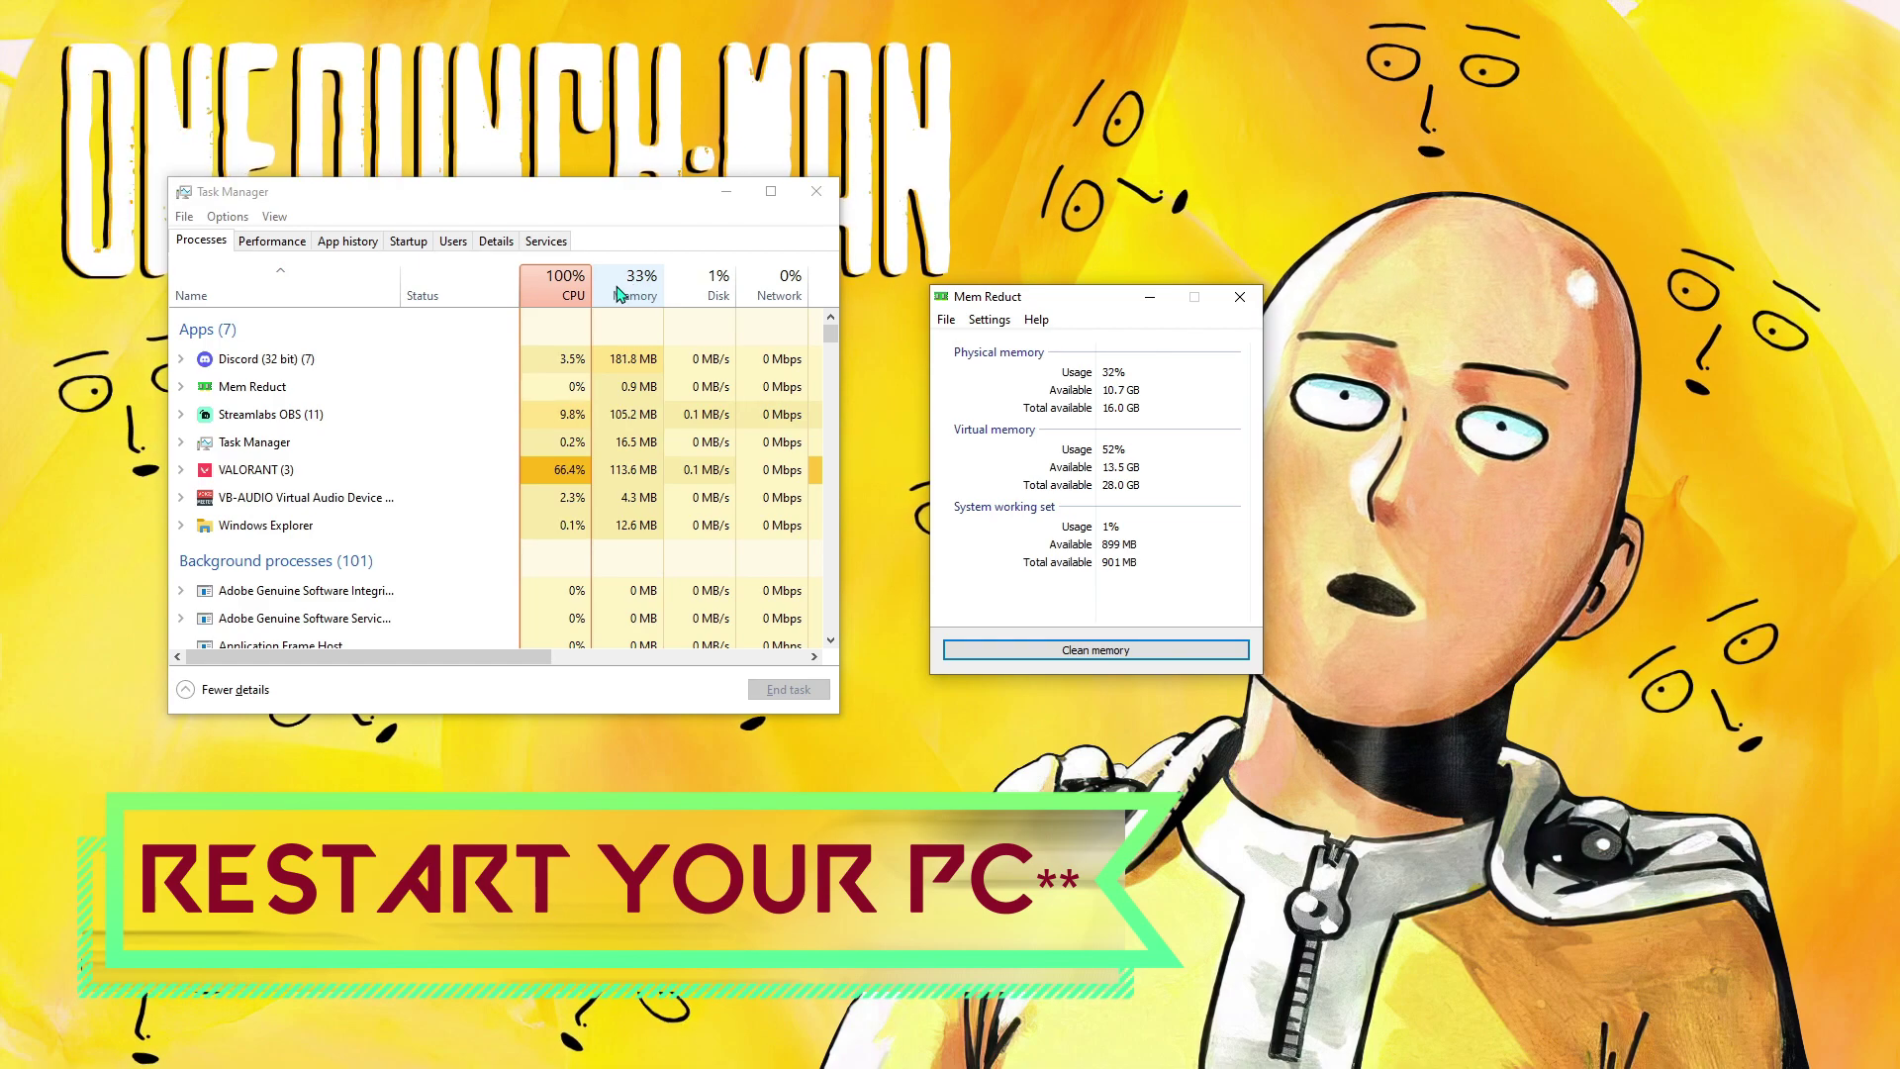
Step: Return to VALORANT and set the video Display Mode to Fullscreen
{"action": "key", "text": "alt+Tab"}
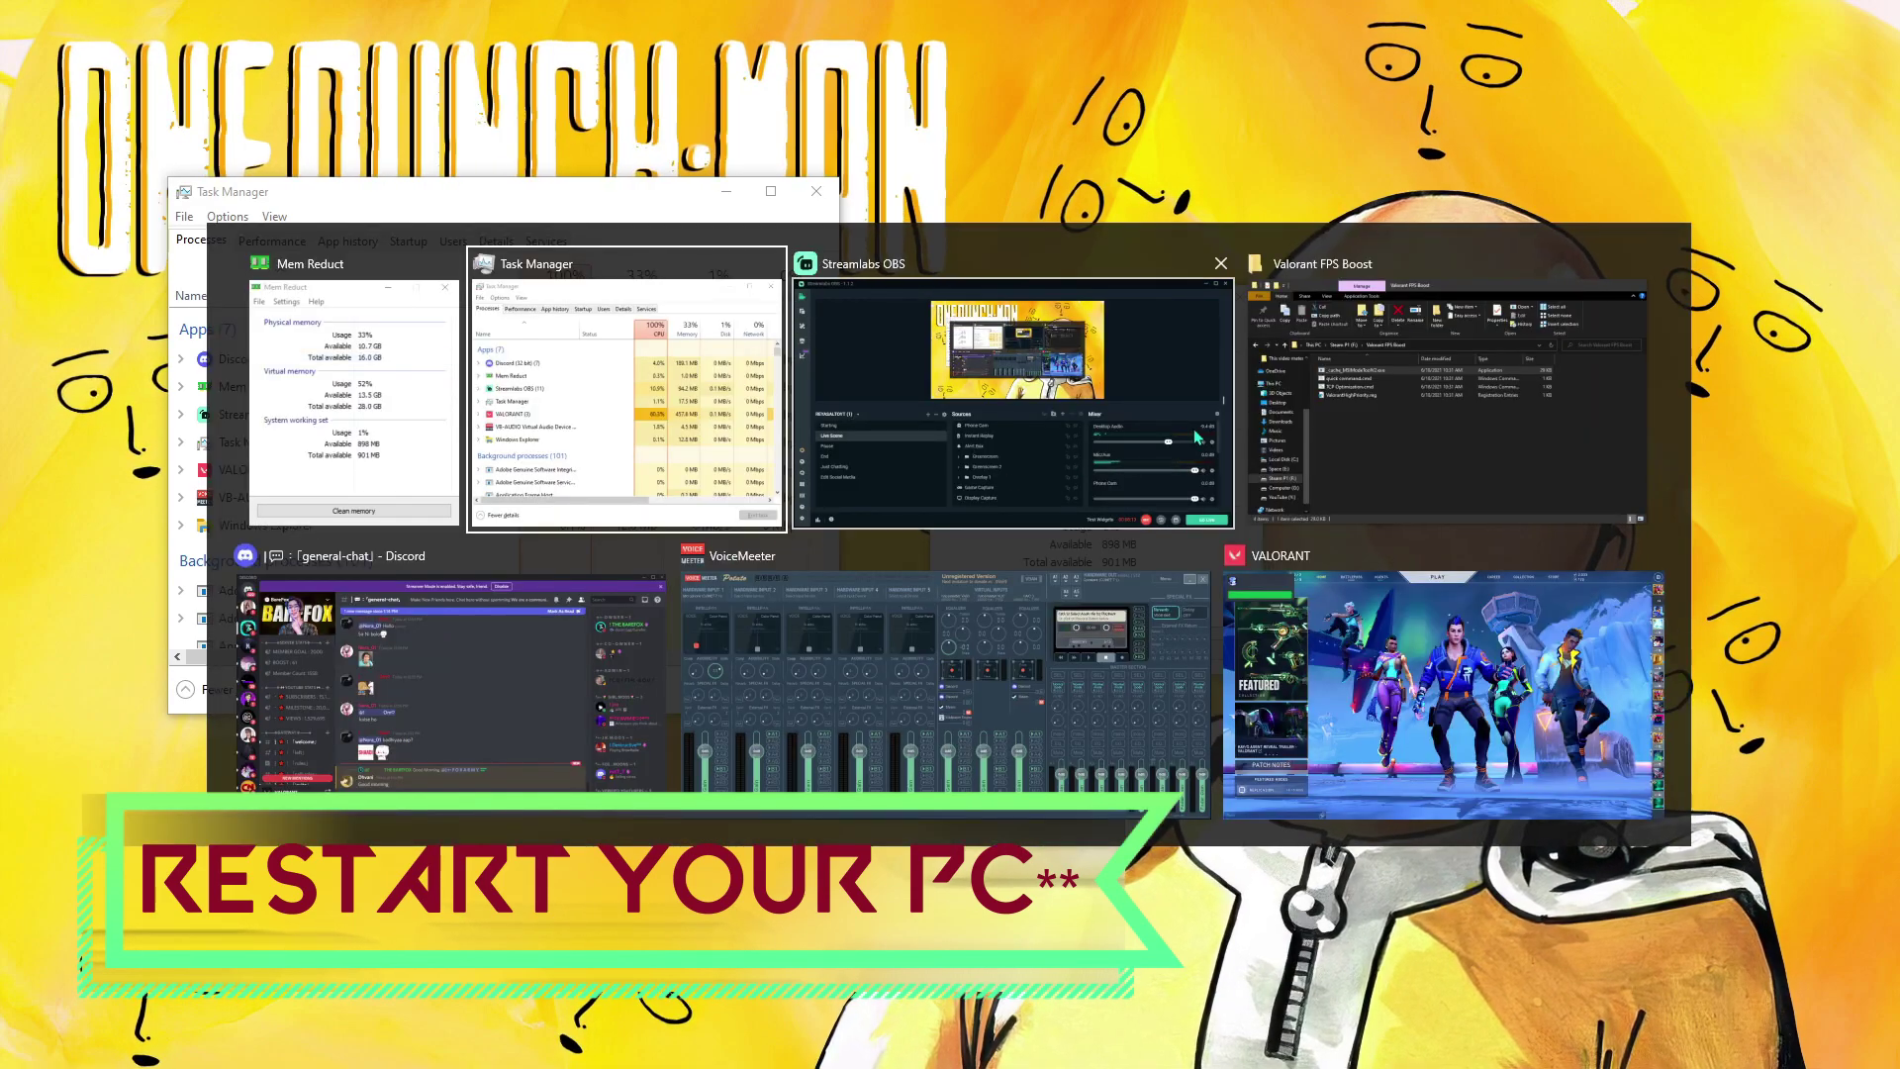
{"action": "left_click", "coordinate": [1272, 674]}
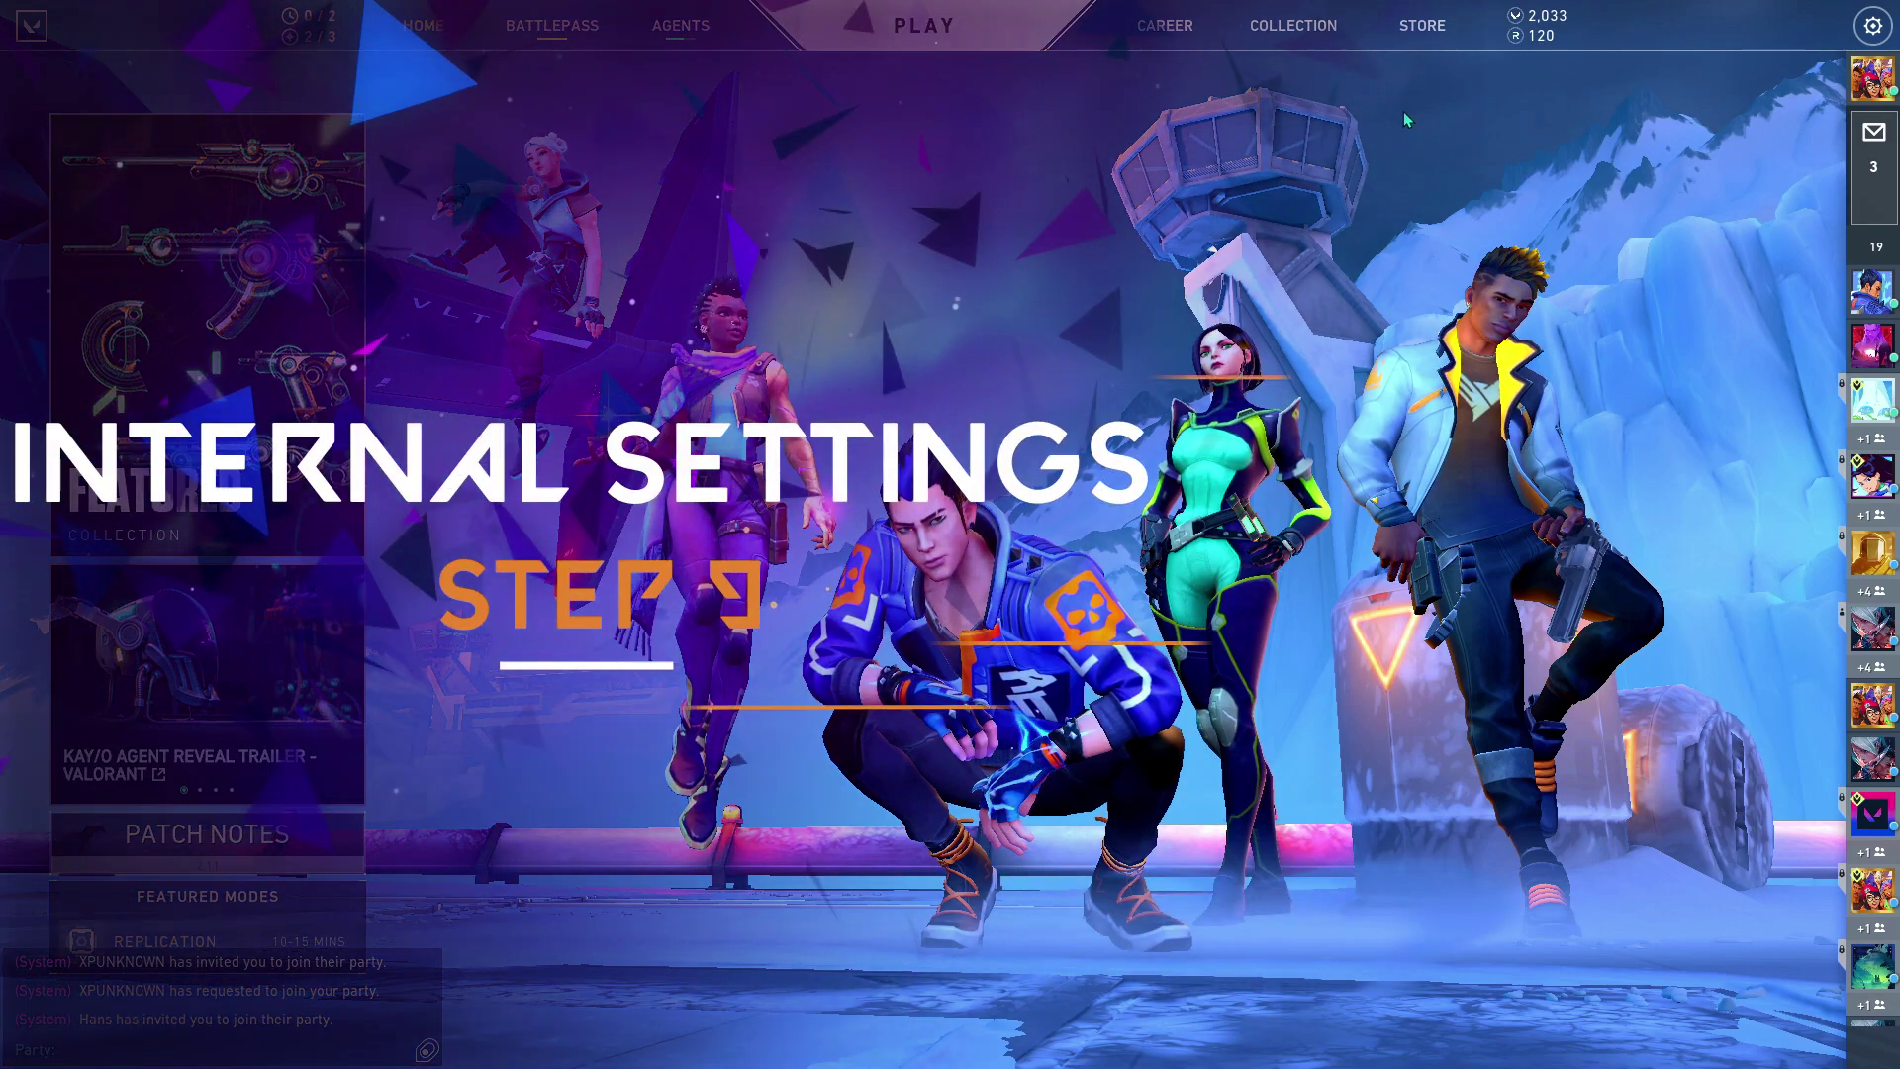
{"action": "key", "text": "Escape"}
{"action": "left_click", "coordinate": [950, 407]}
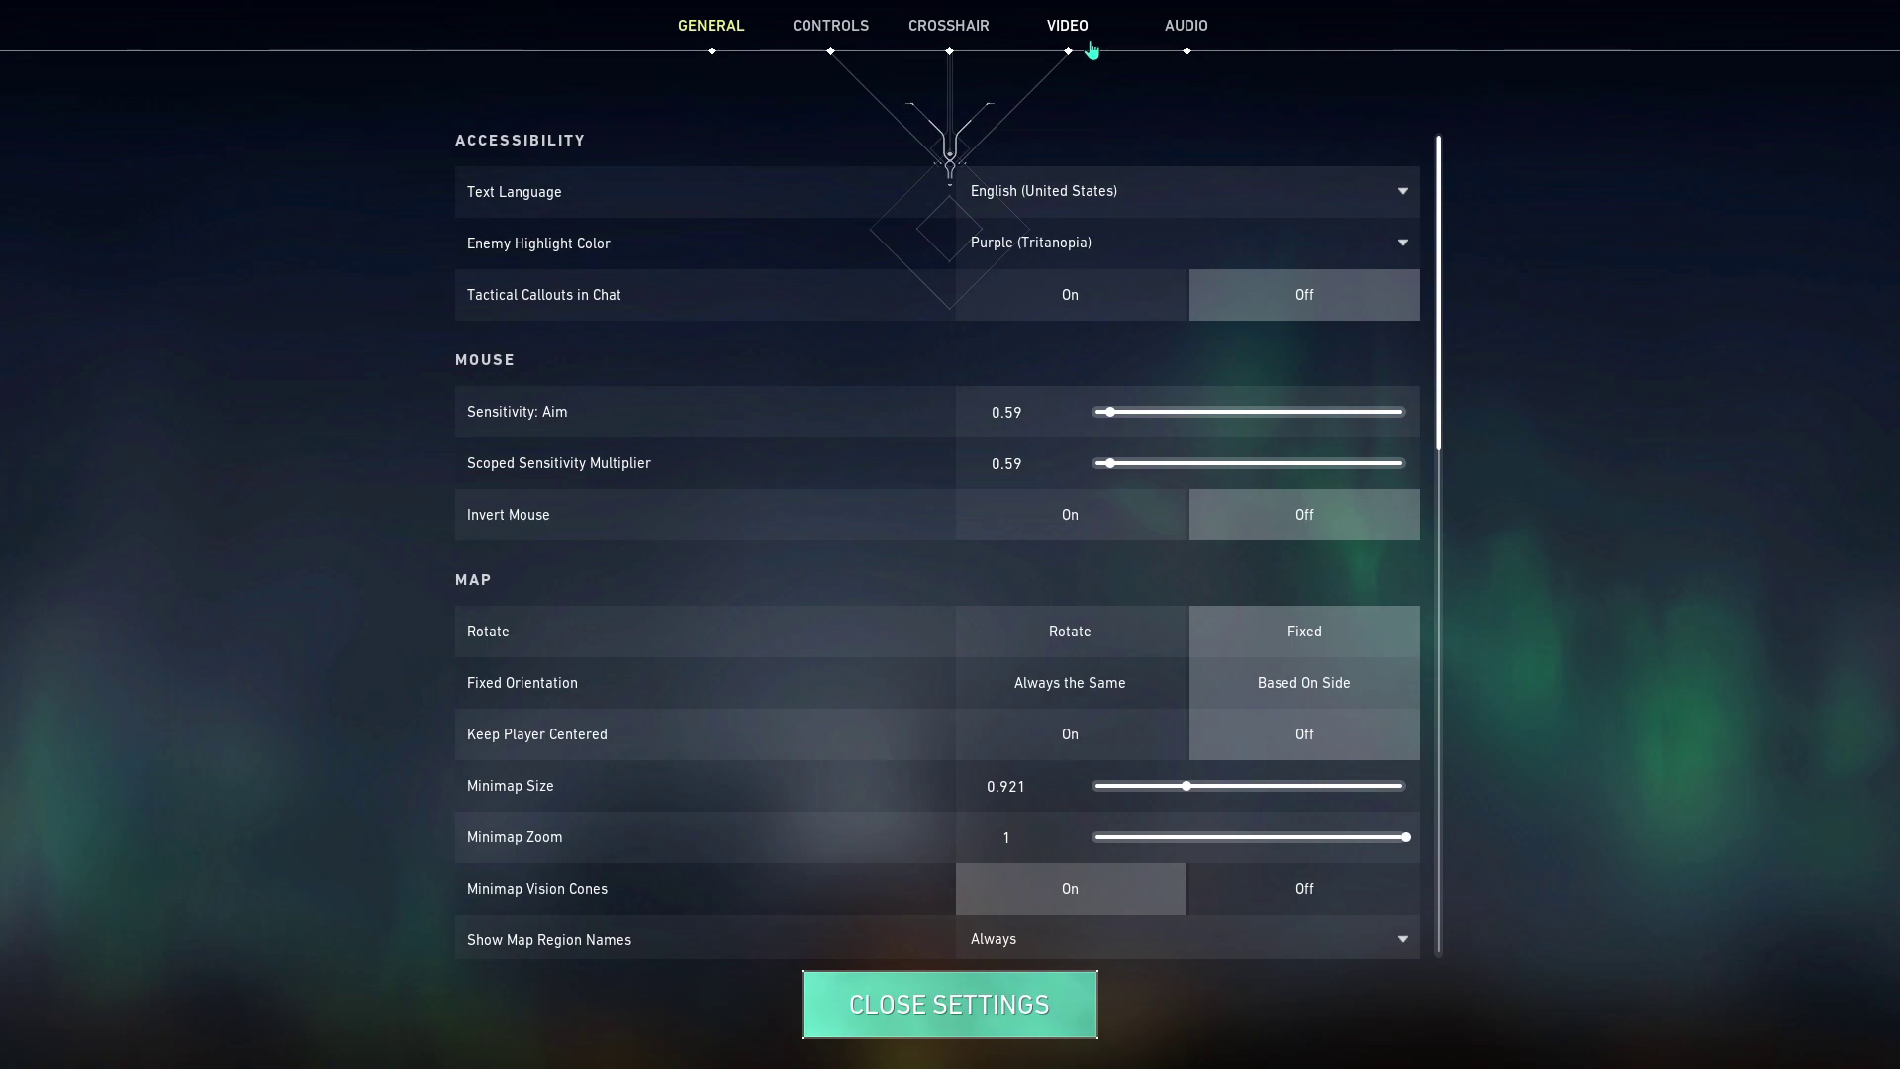
{"action": "left_click", "coordinate": [1067, 25]}
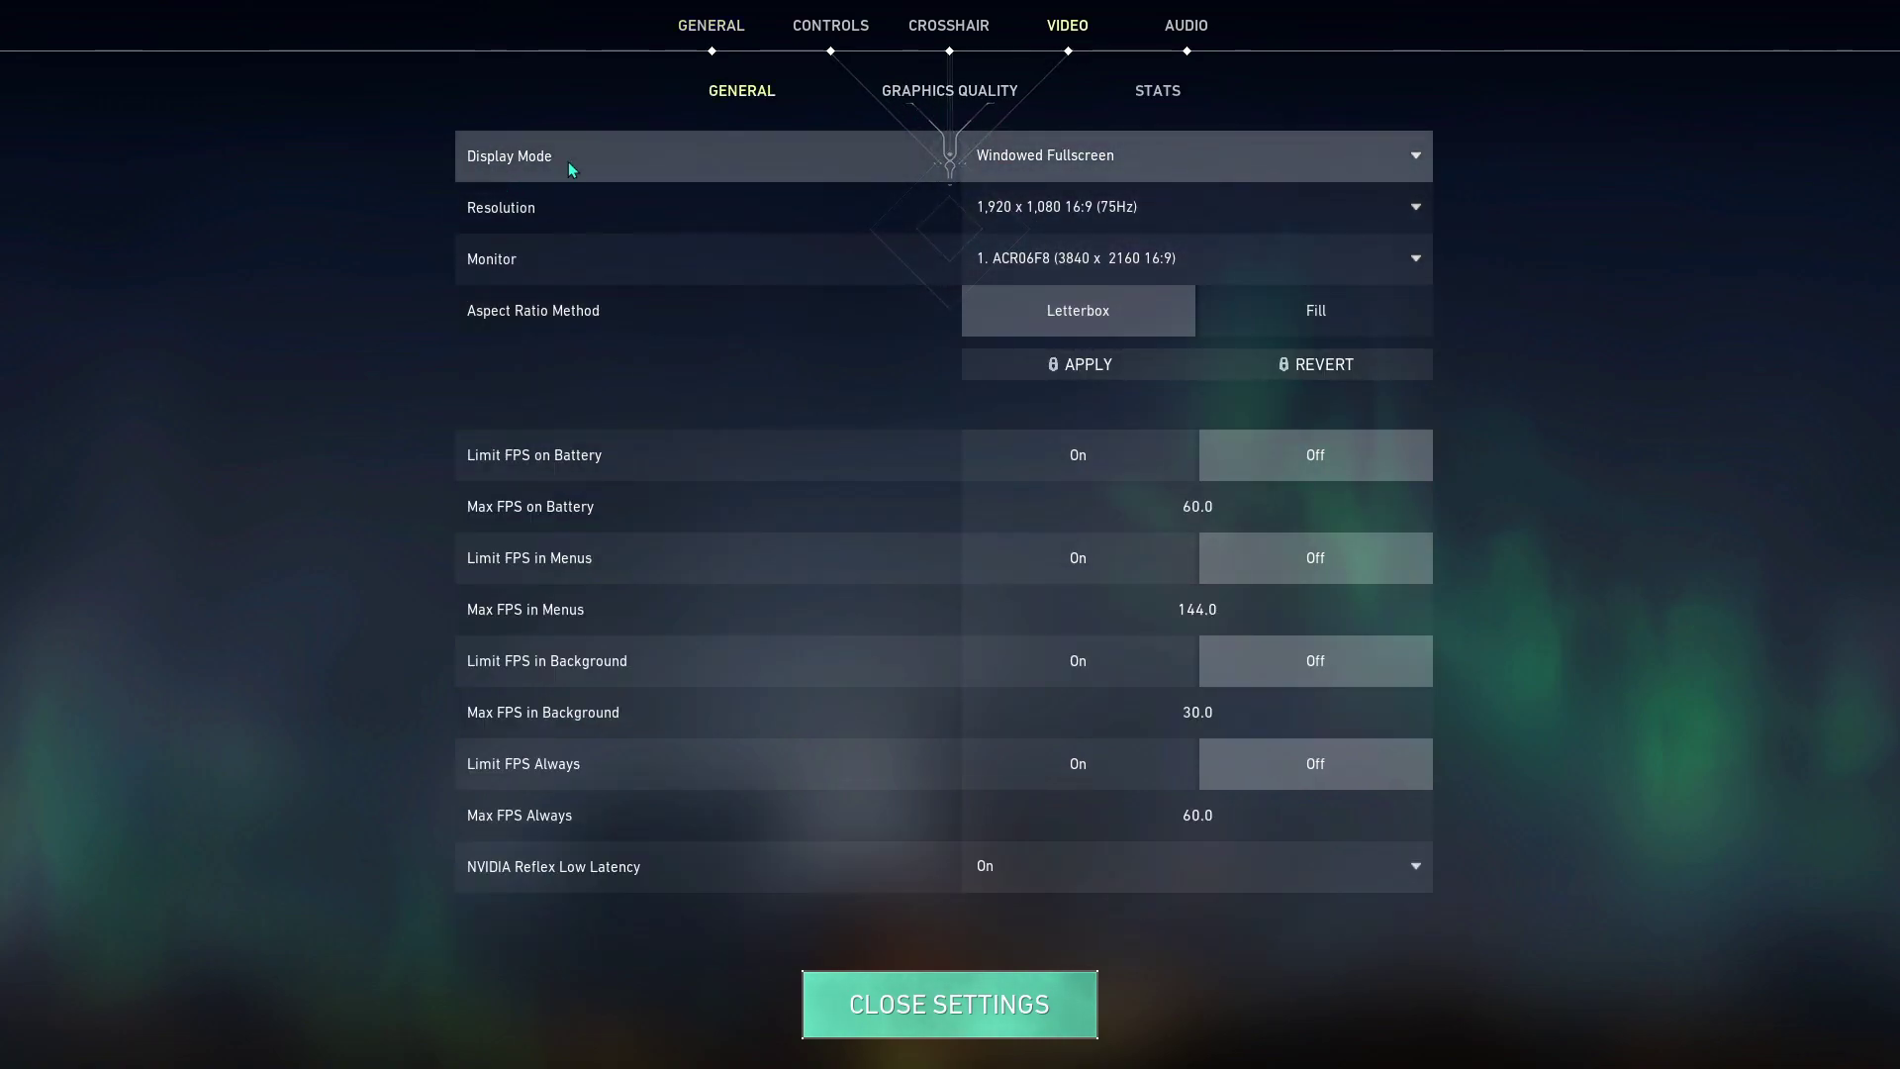
{"action": "left_click", "coordinate": [1067, 162]}
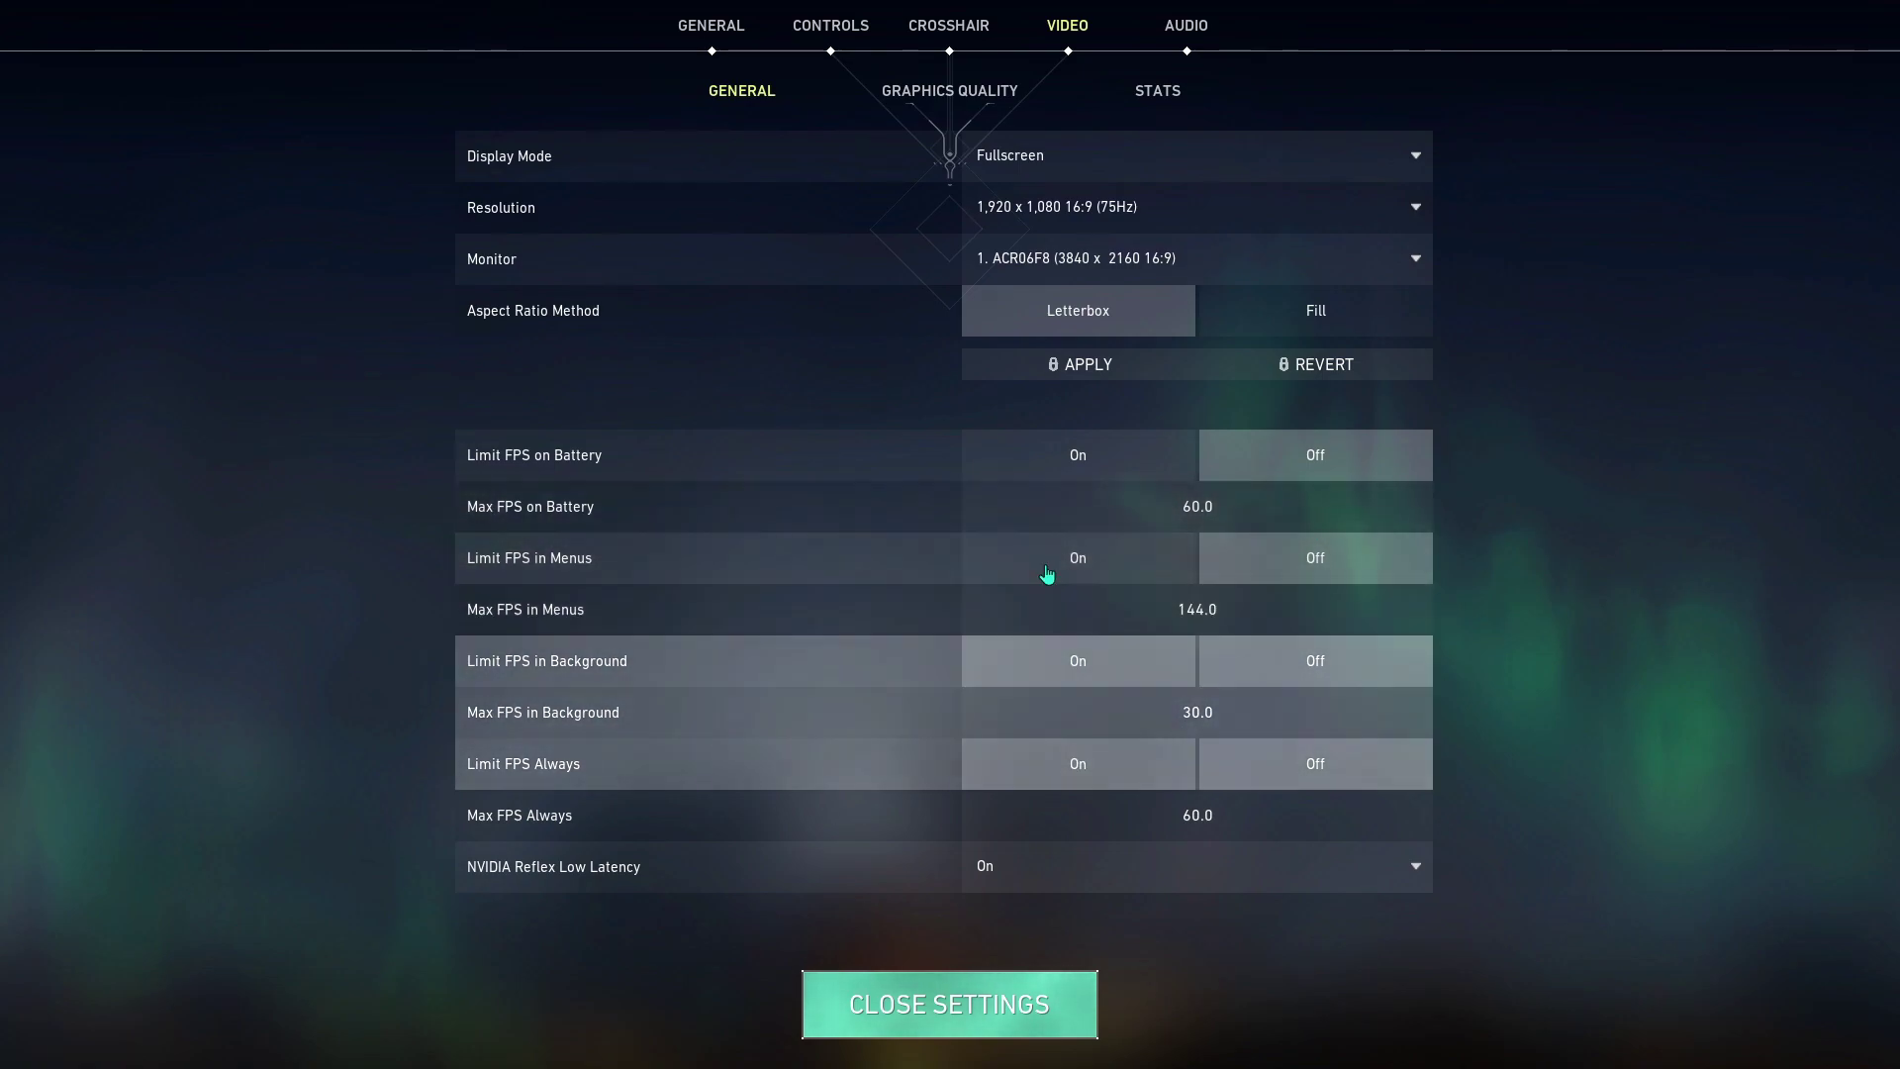
Step: In Graphics Quality, keep Anisotropic Filtering at 4x
{"action": "left_click", "coordinate": [955, 97]}
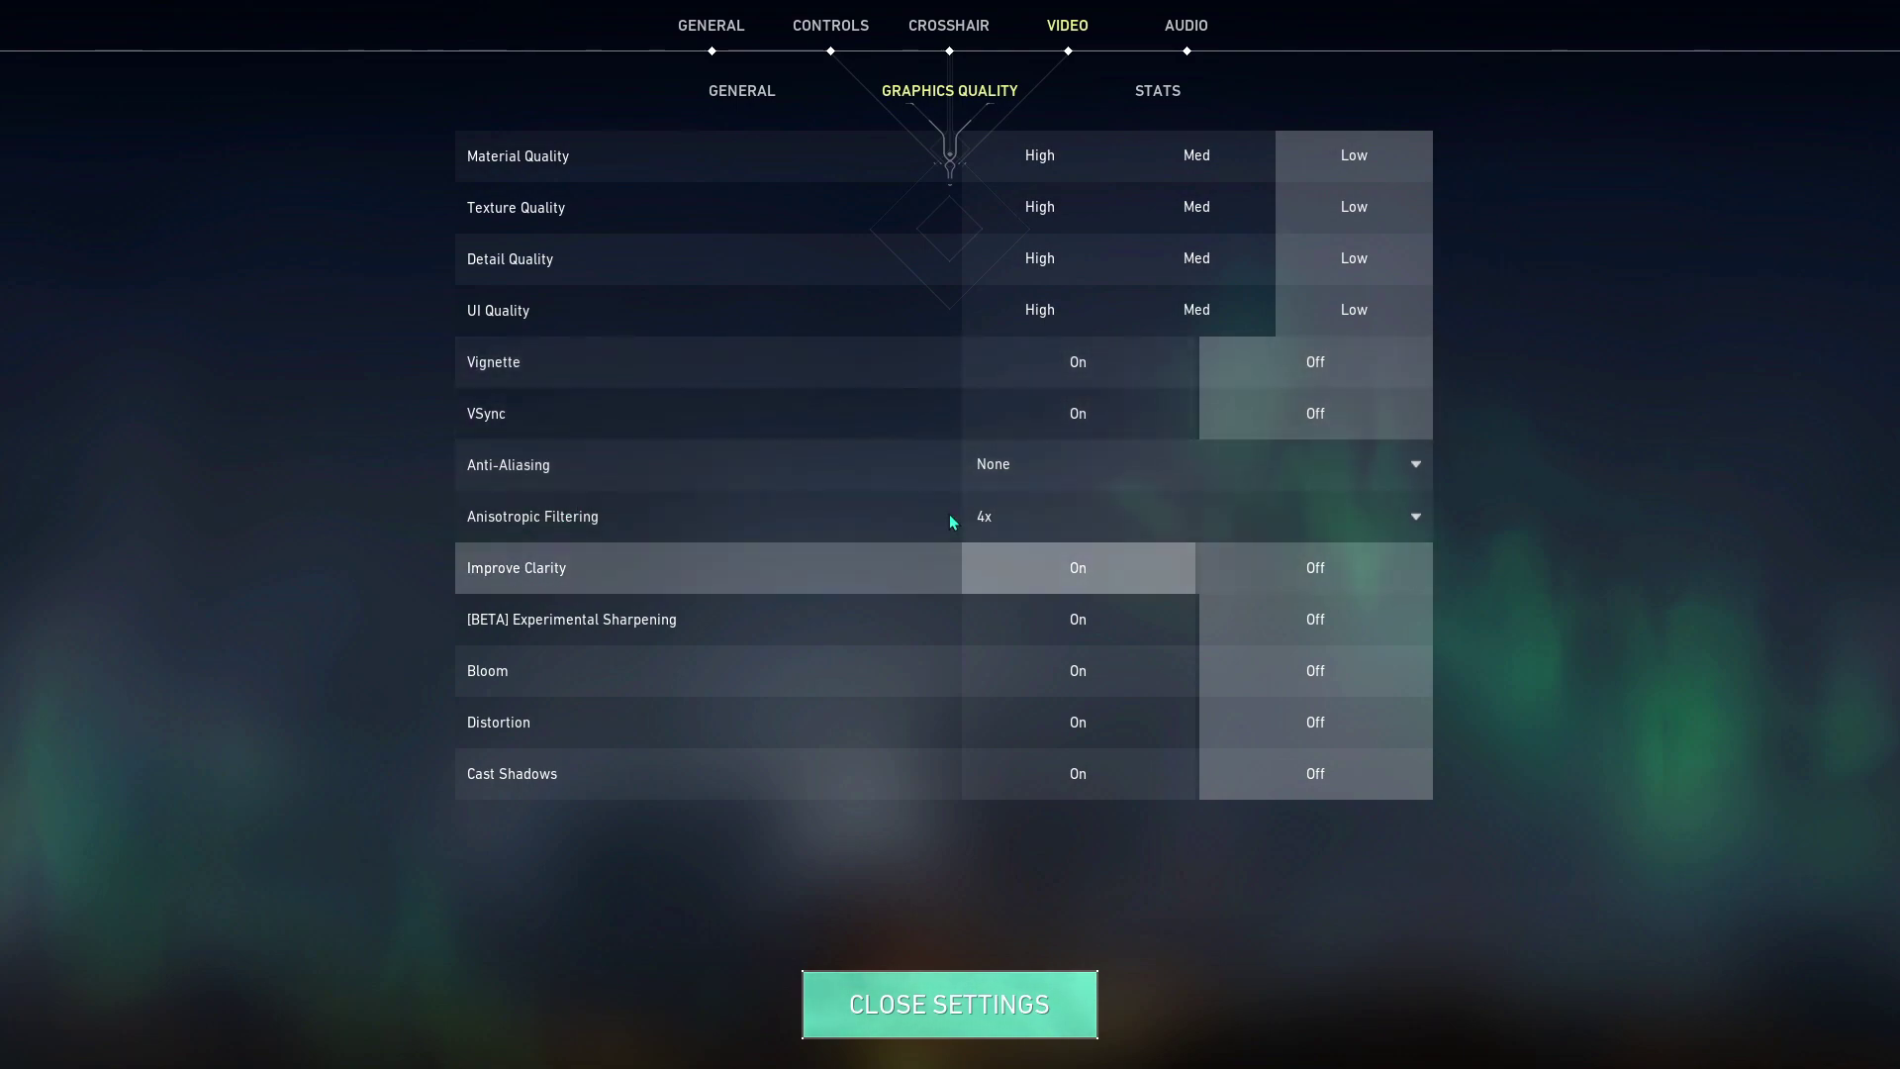
{"action": "left_click", "coordinate": [987, 516]}
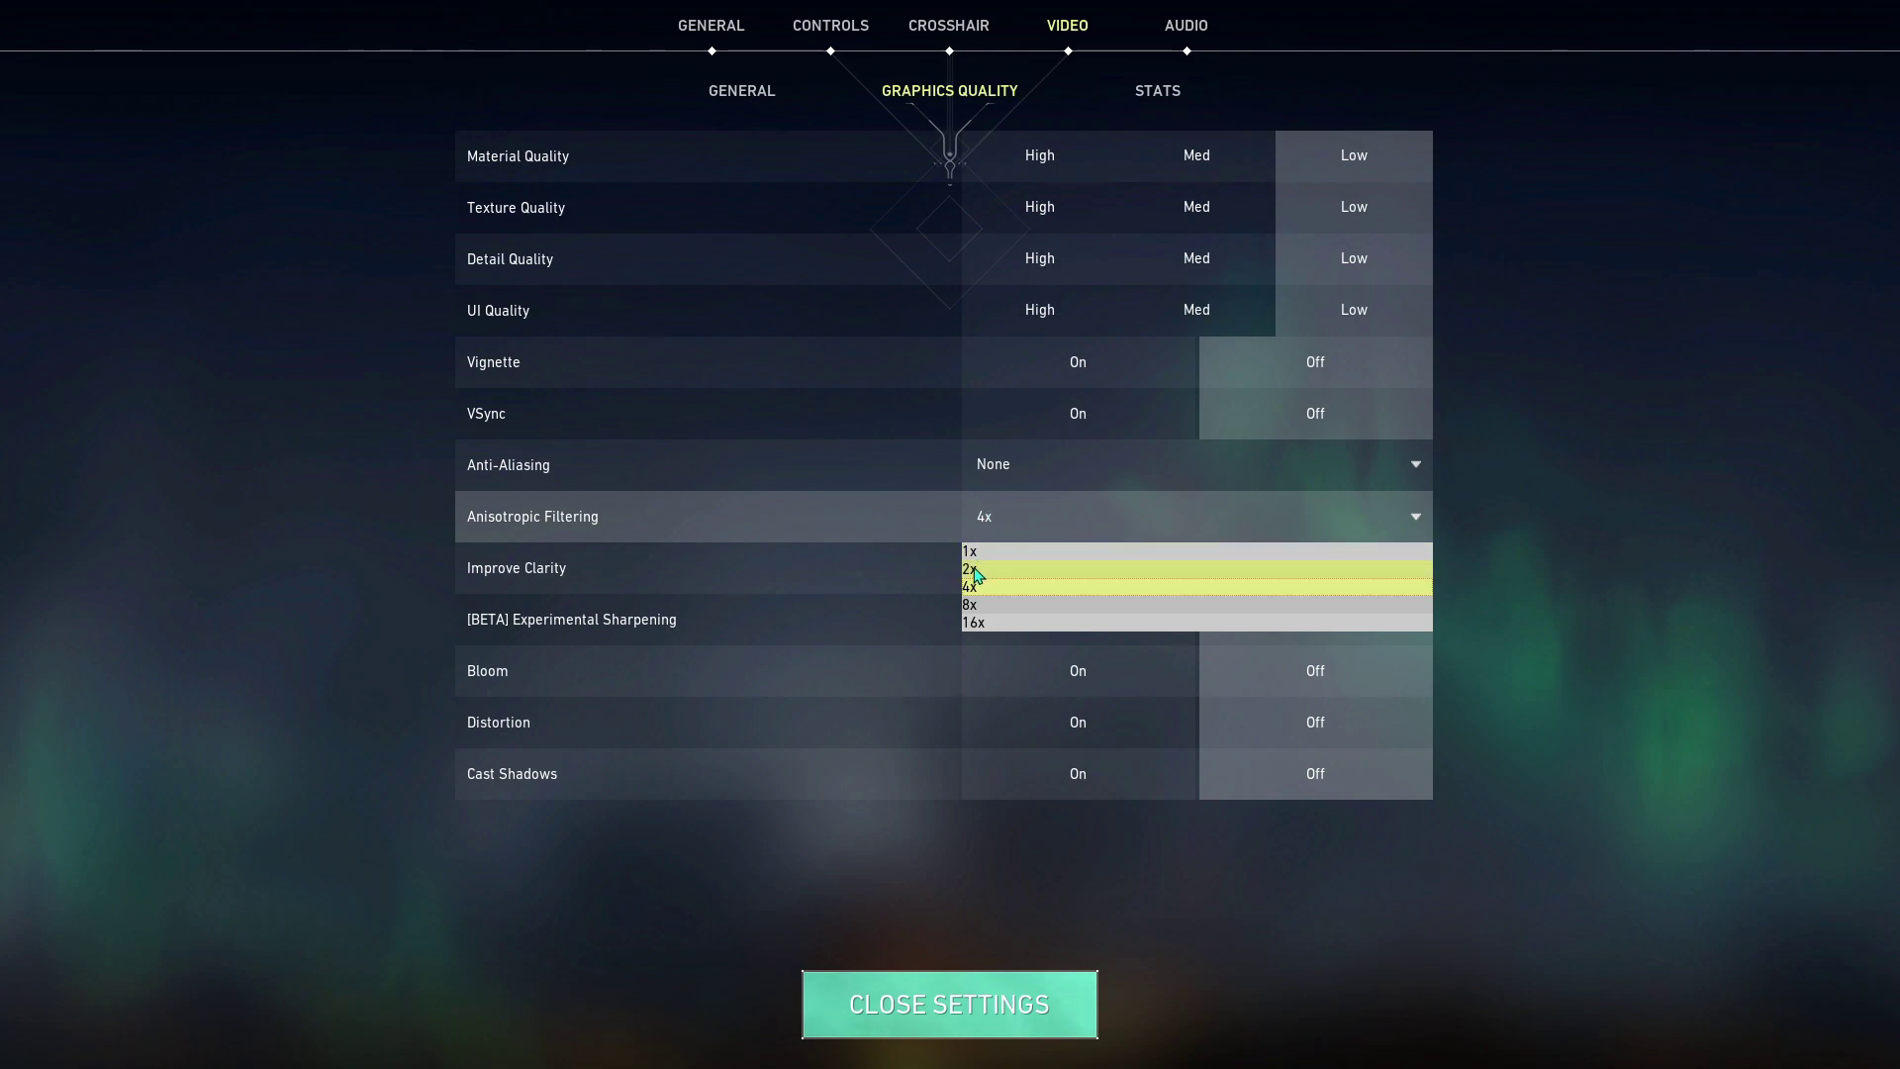
{"action": "left_click", "coordinate": [964, 585]}
{"action": "left_click", "coordinate": [1009, 524]}
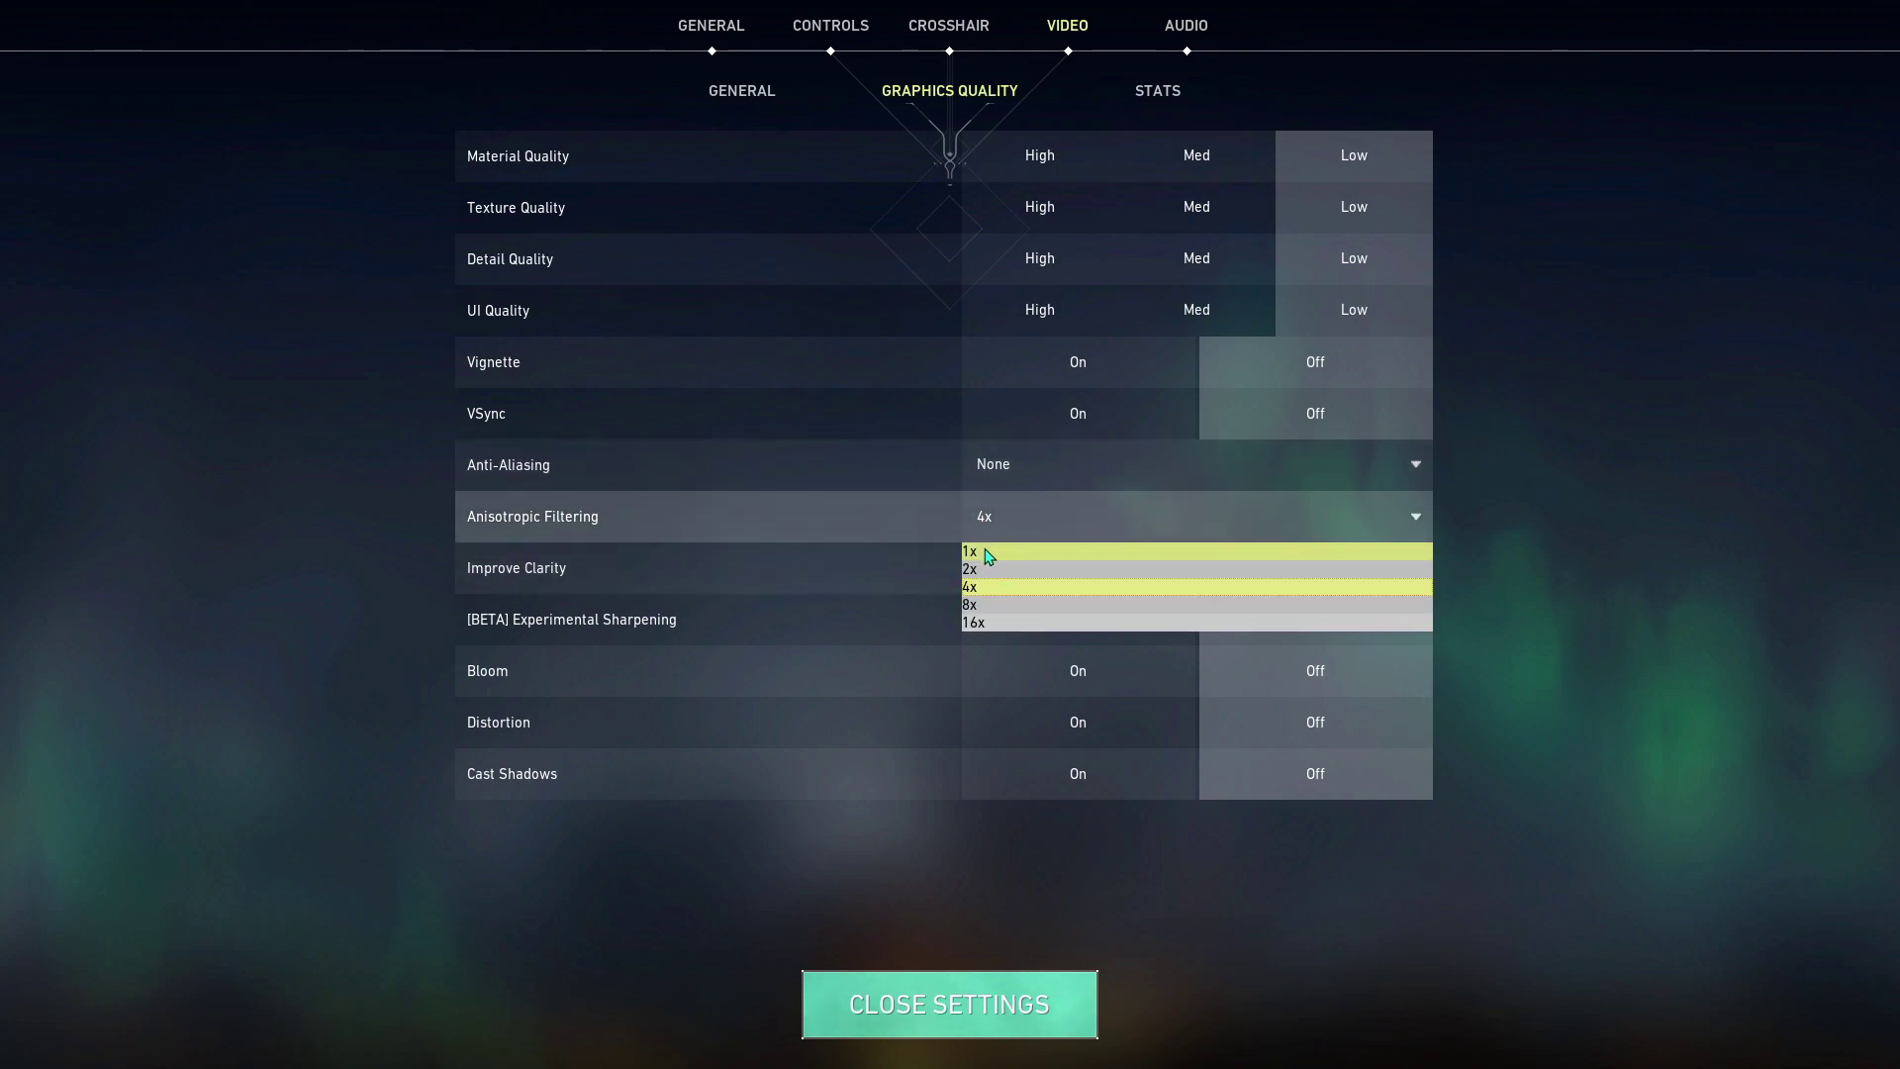
{"action": "left_click", "coordinate": [1009, 532]}
{"action": "left_click", "coordinate": [1009, 536]}
{"action": "left_click", "coordinate": [1009, 530]}
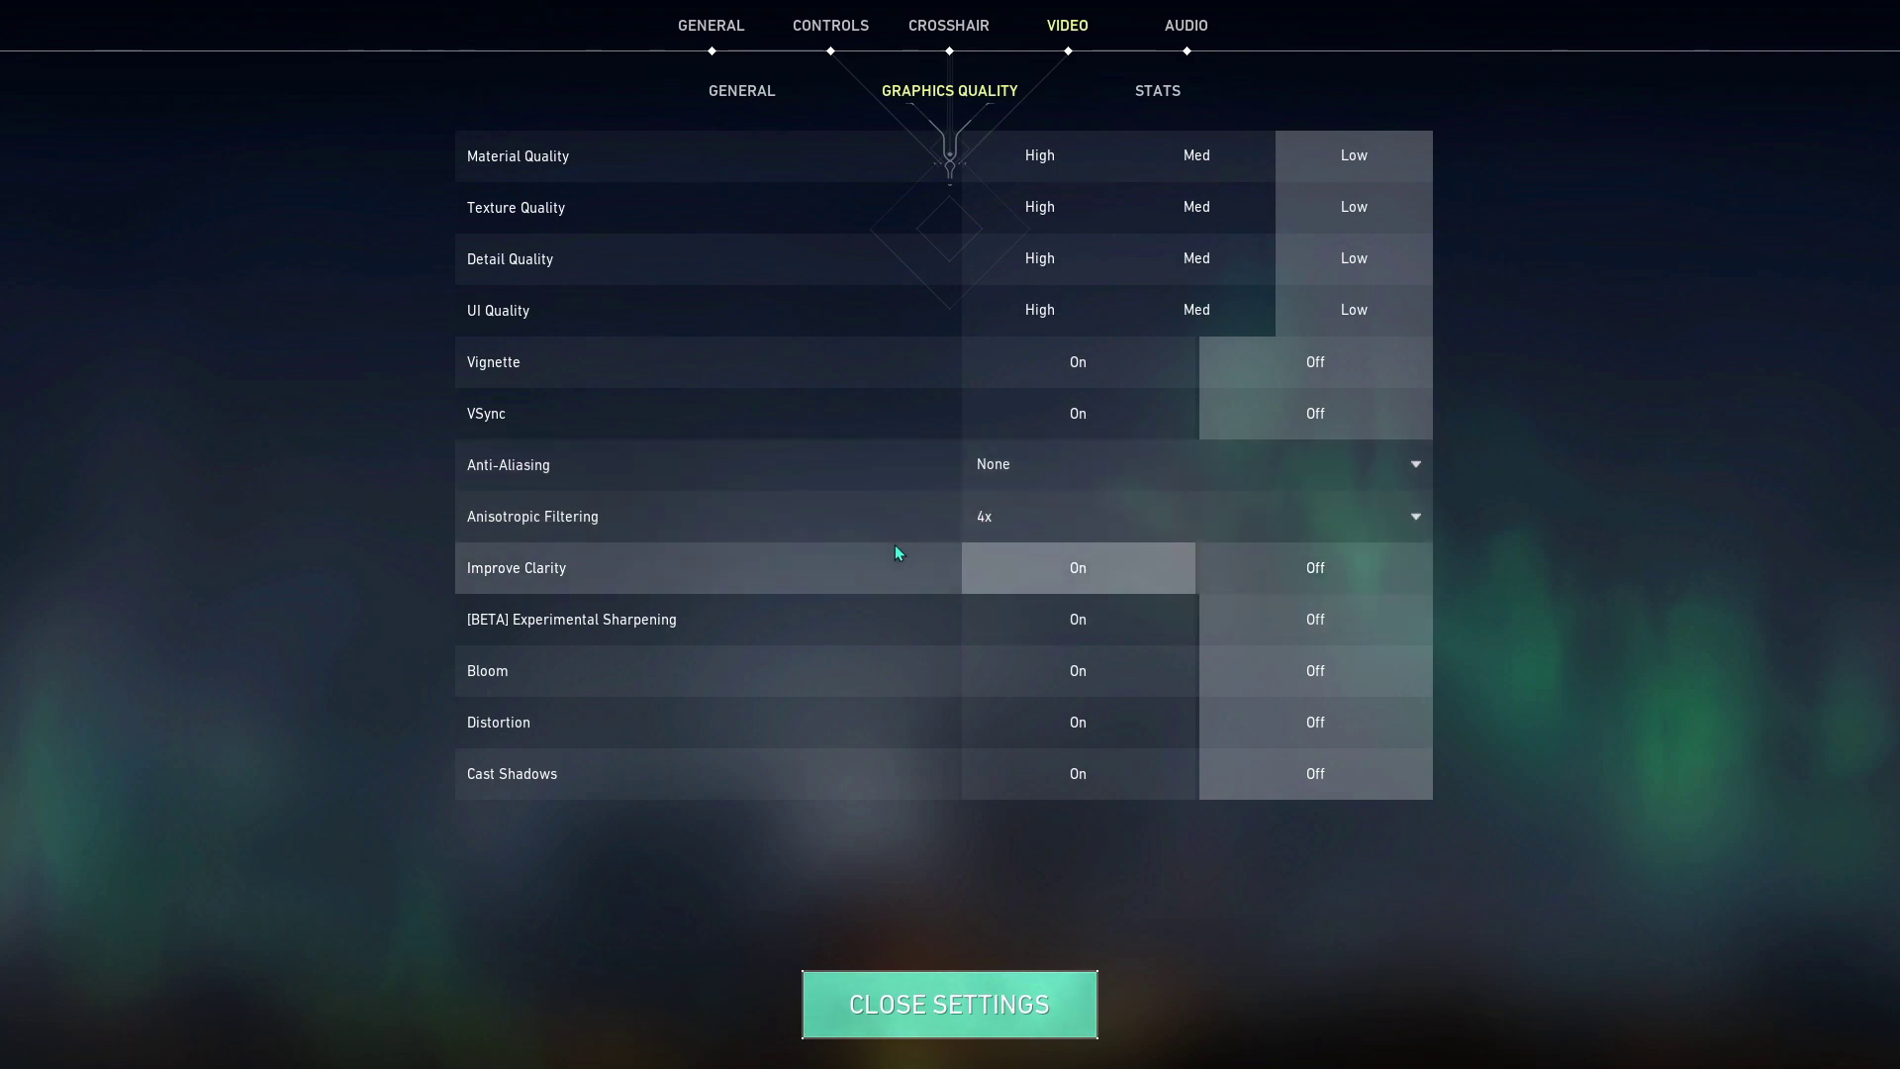
Step: Turn Improve Clarity on
{"action": "left_click", "coordinate": [1153, 550]}
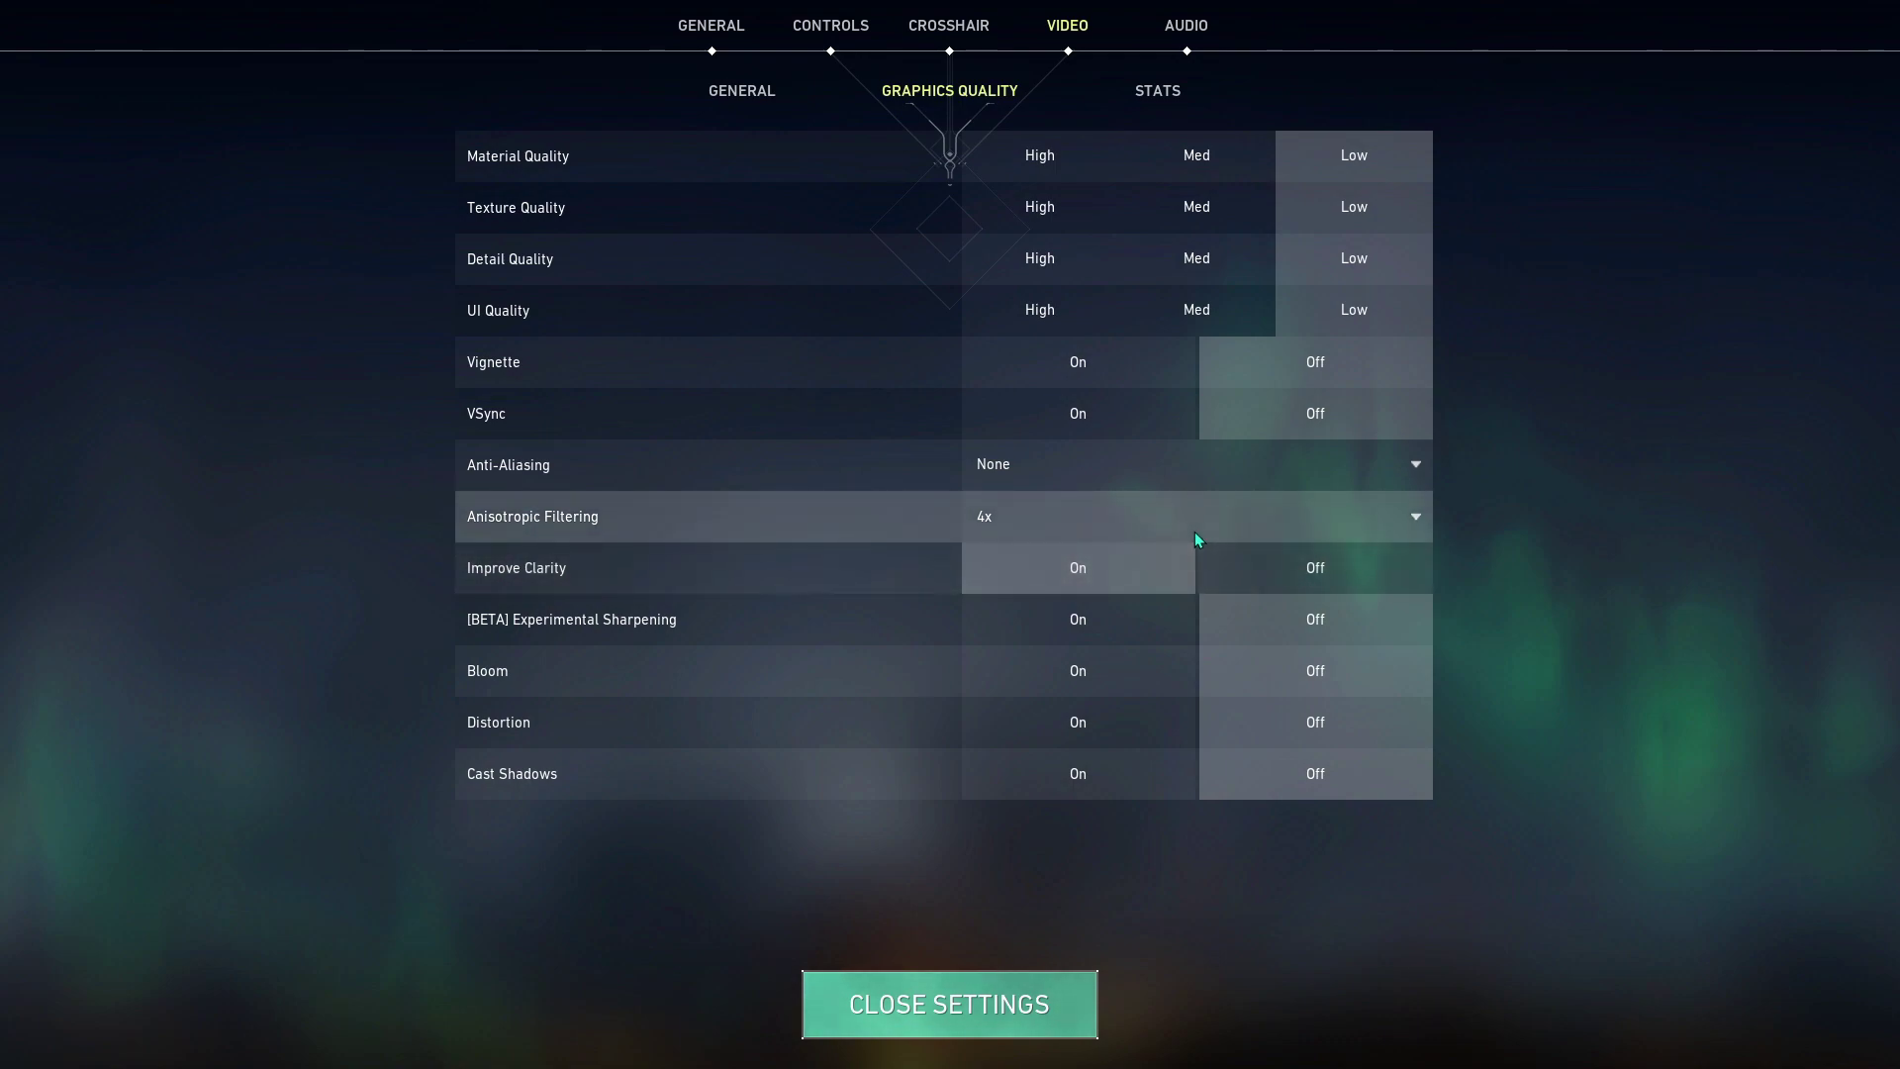
{"action": "left_click", "coordinate": [1267, 562]}
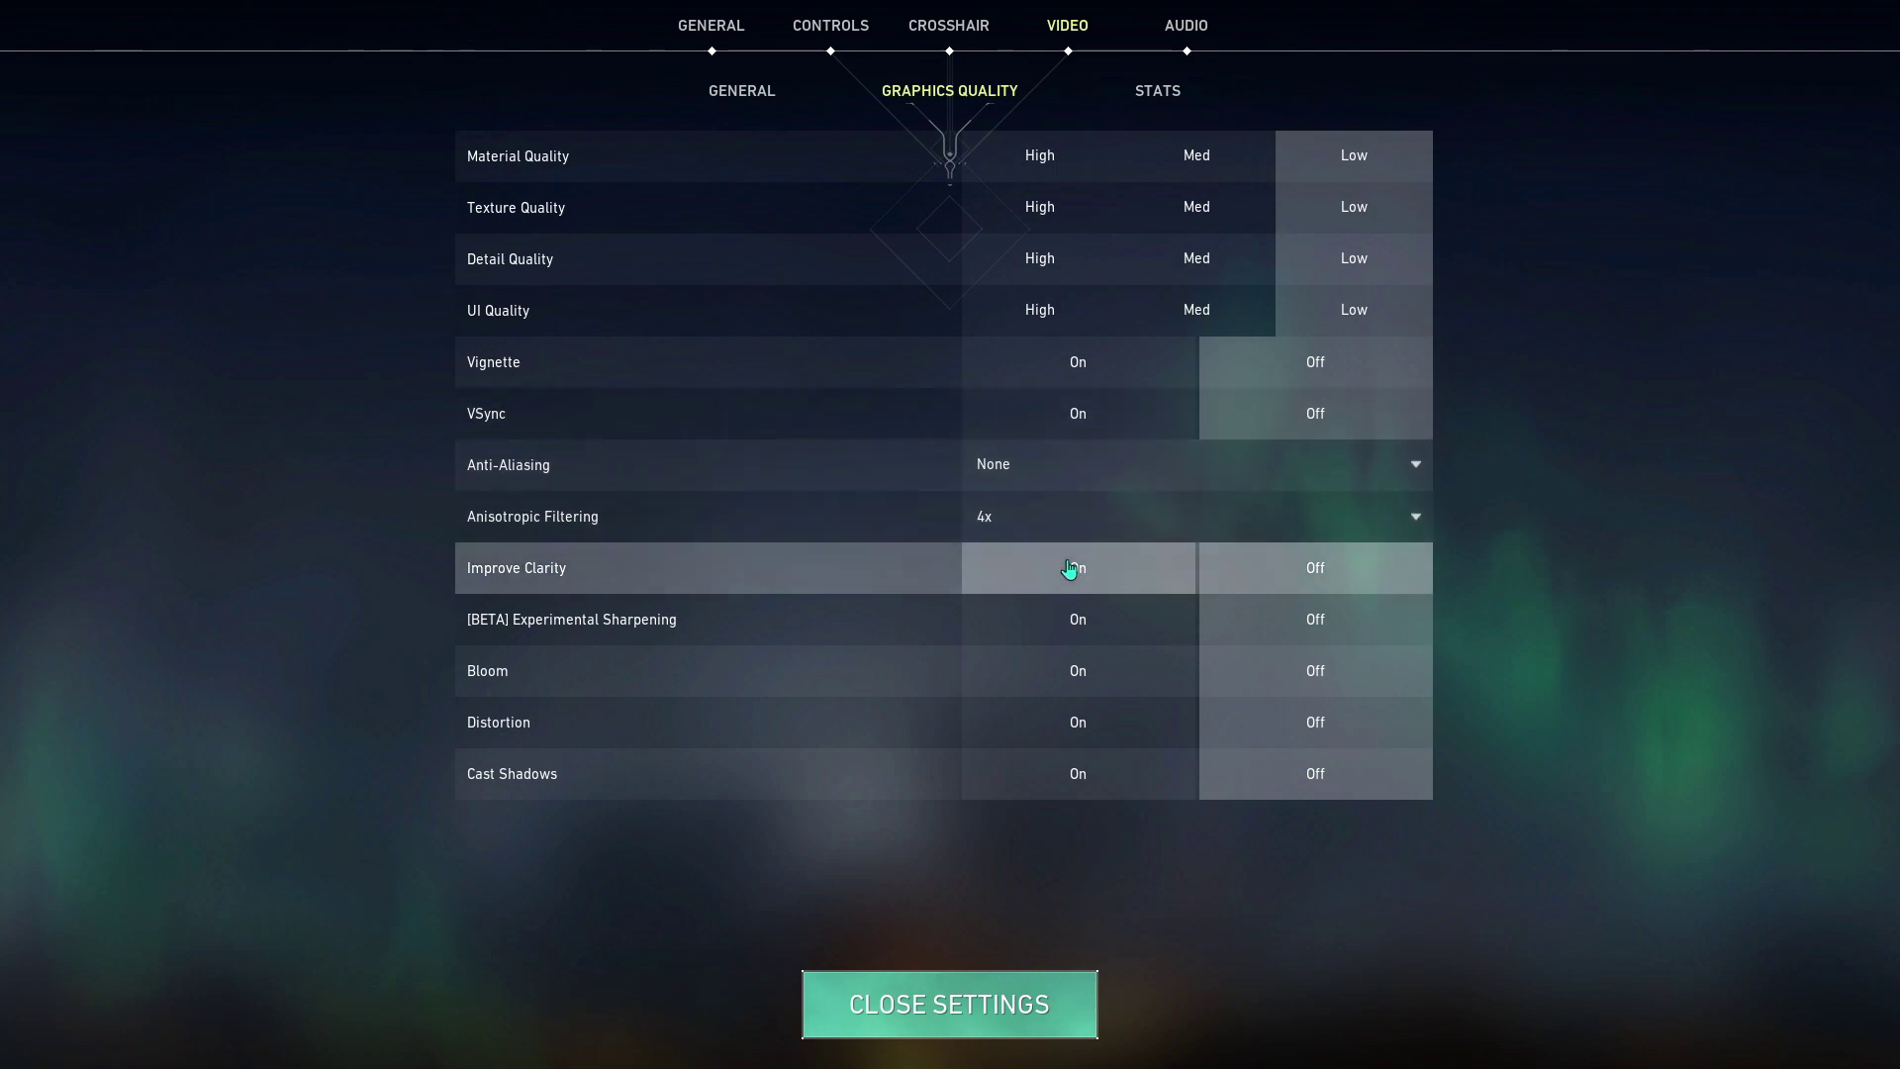
{"action": "left_click", "coordinate": [1094, 564]}
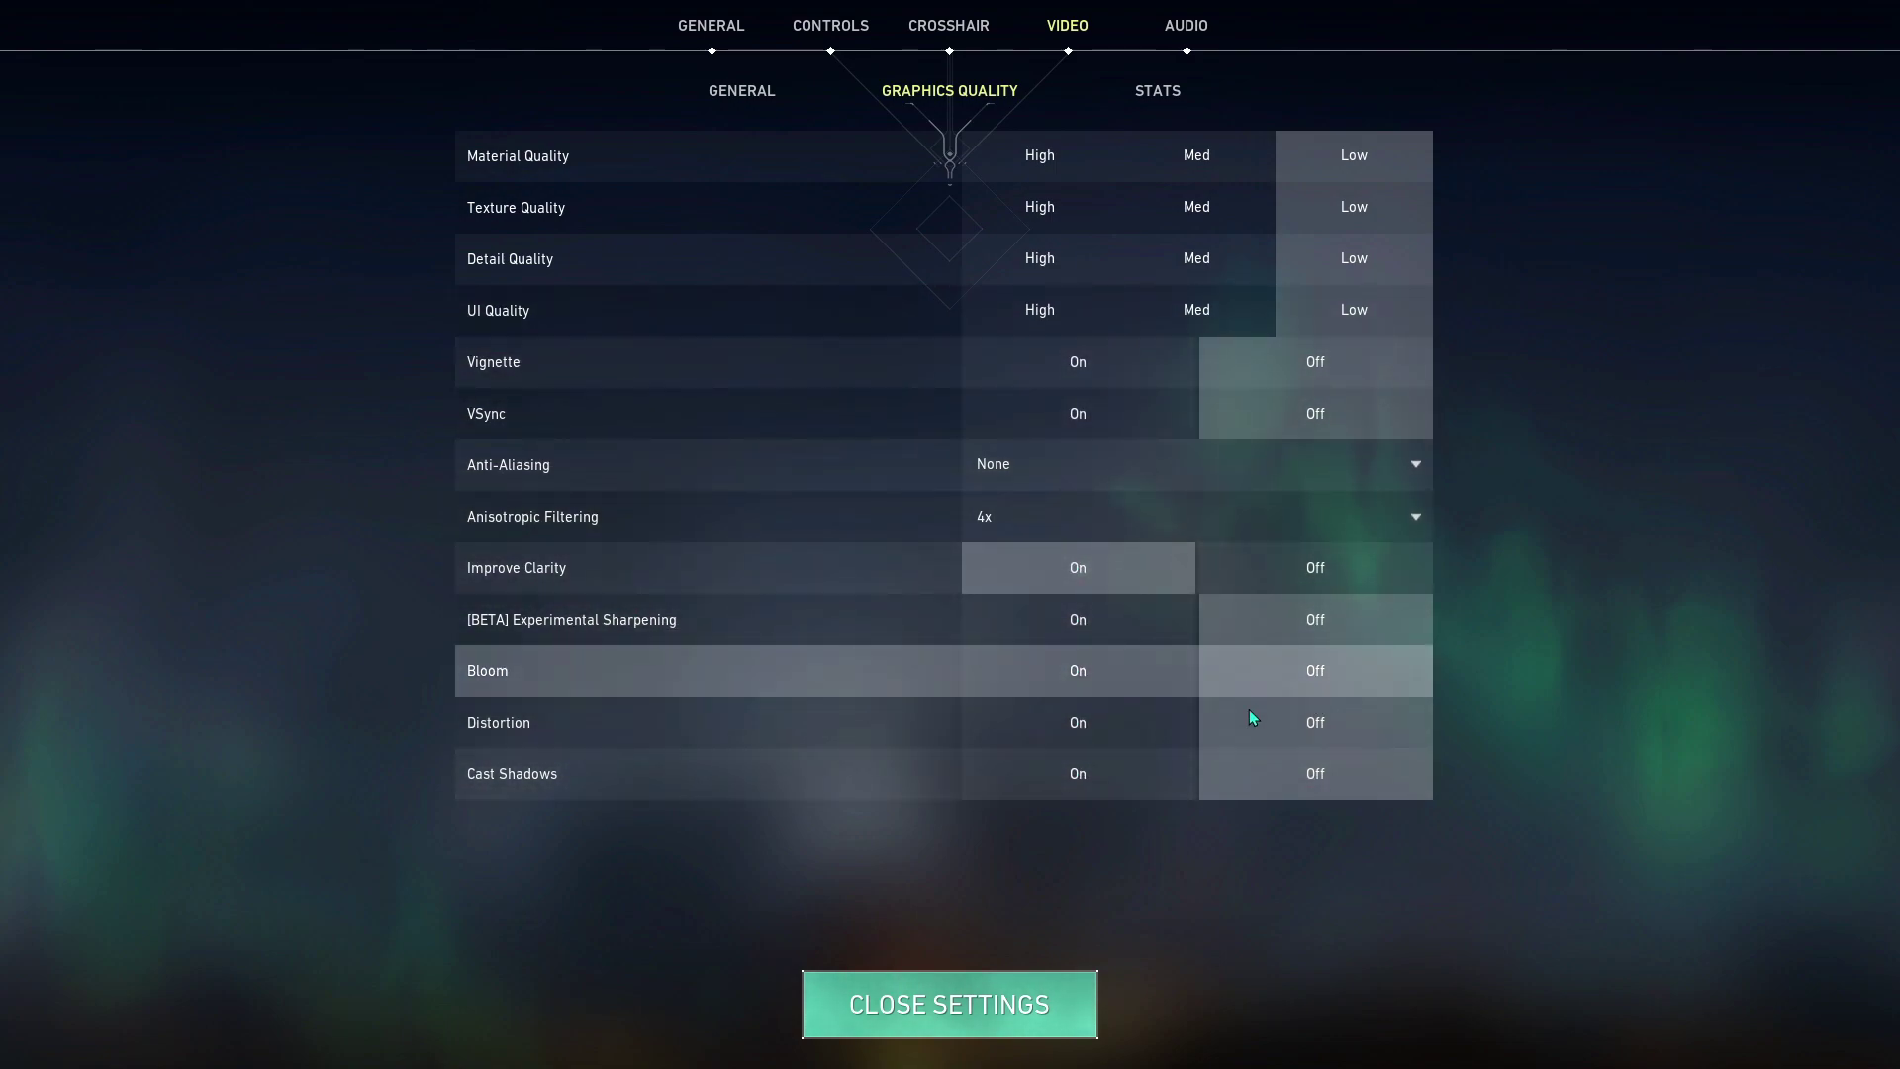
Step: Close settings and go to the Custom Game lobby from the Play screen
{"action": "left_click", "coordinate": [1022, 985]}
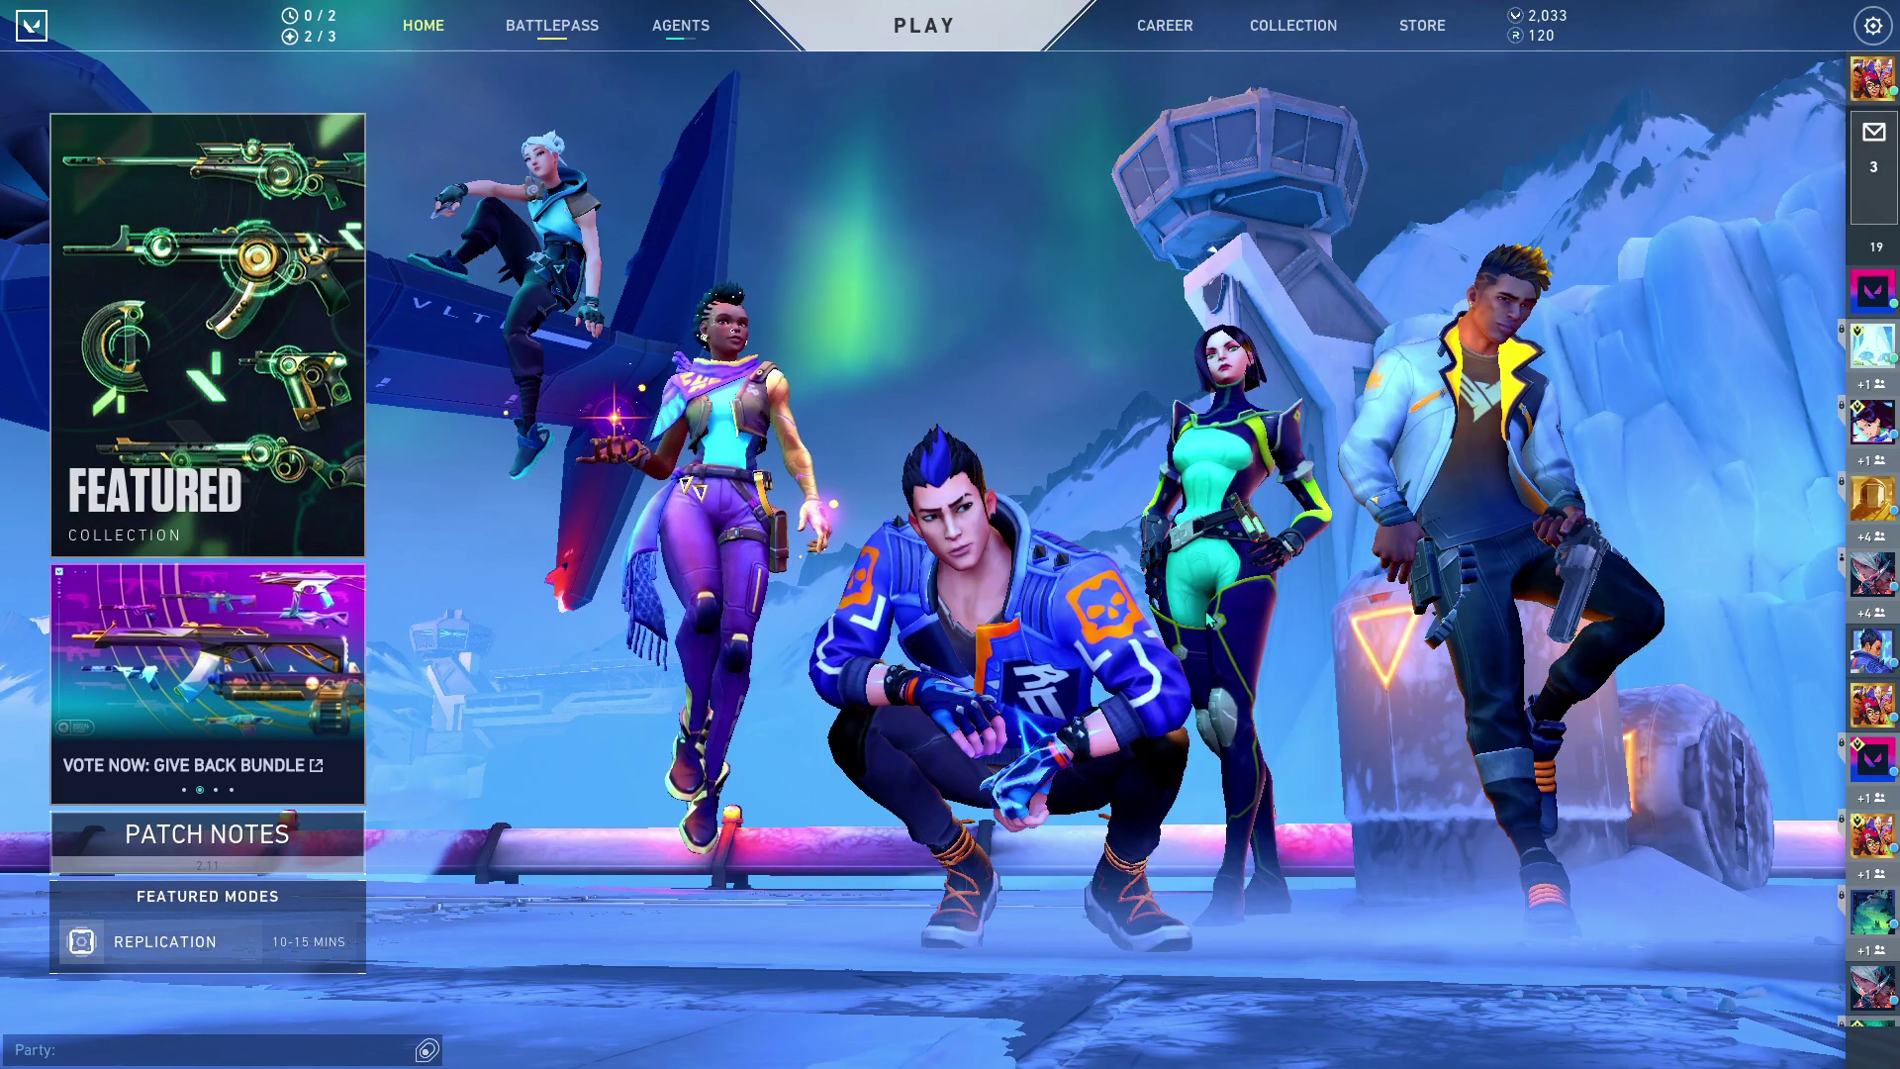
{"action": "left_click", "coordinate": [979, 29]}
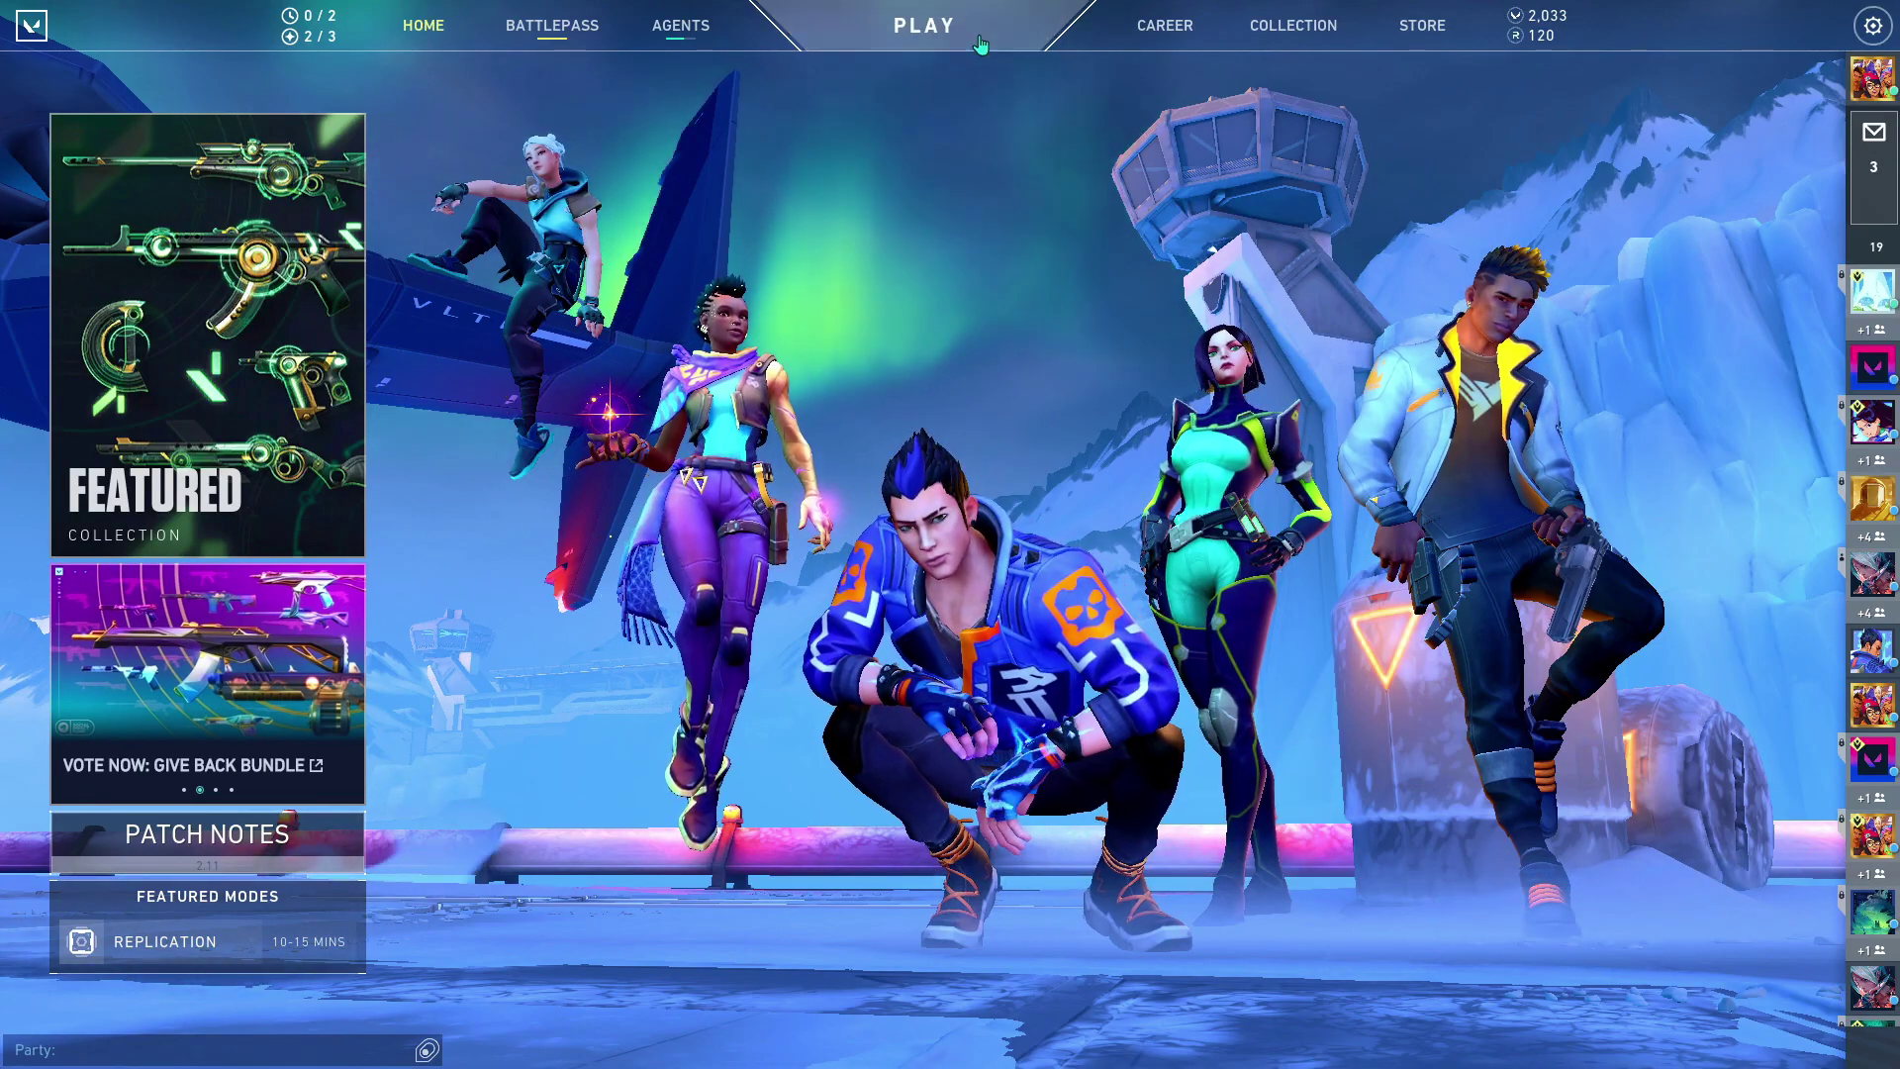
{"action": "left_click", "coordinate": [1272, 99]}
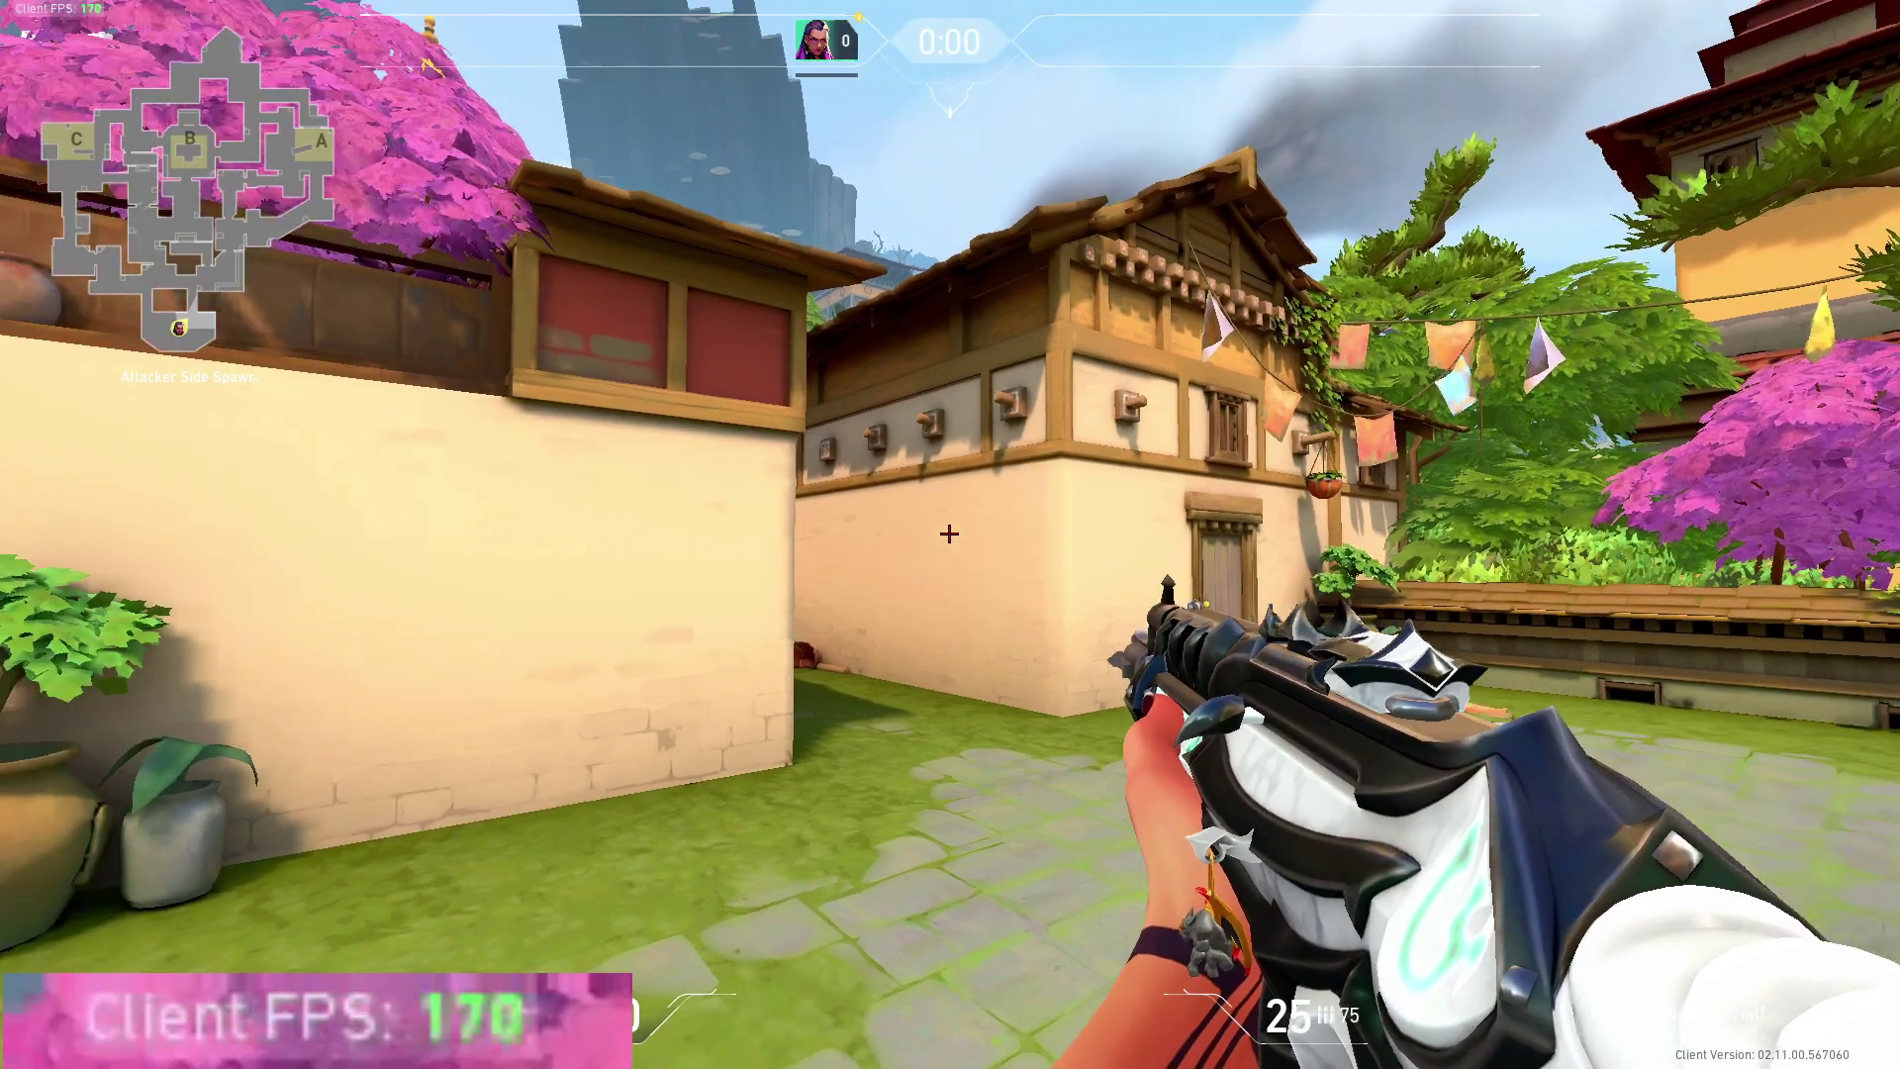
Step: Move through A Garden and out along A Long, swapping between Vandal and knife
{"action": "key", "text": "3"}
{"action": "key", "text": "w"}
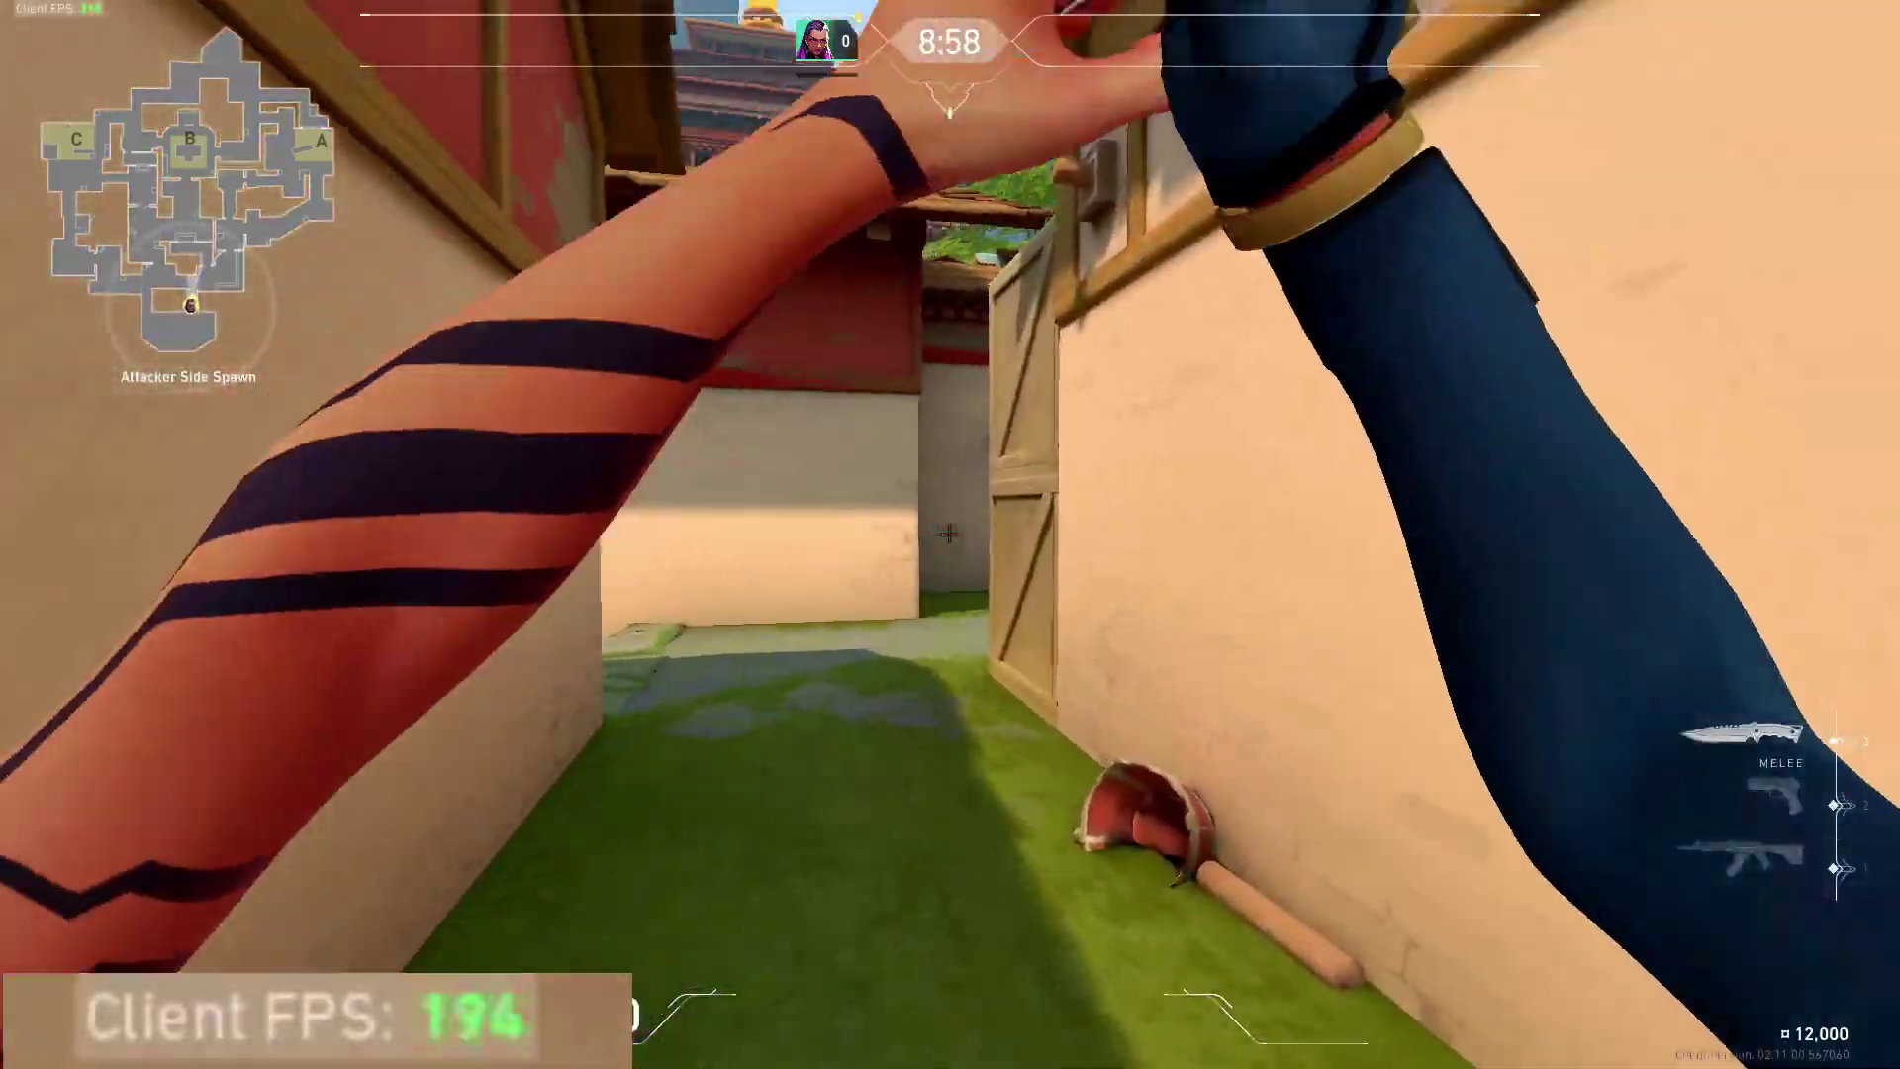
{"action": "key", "text": "1"}
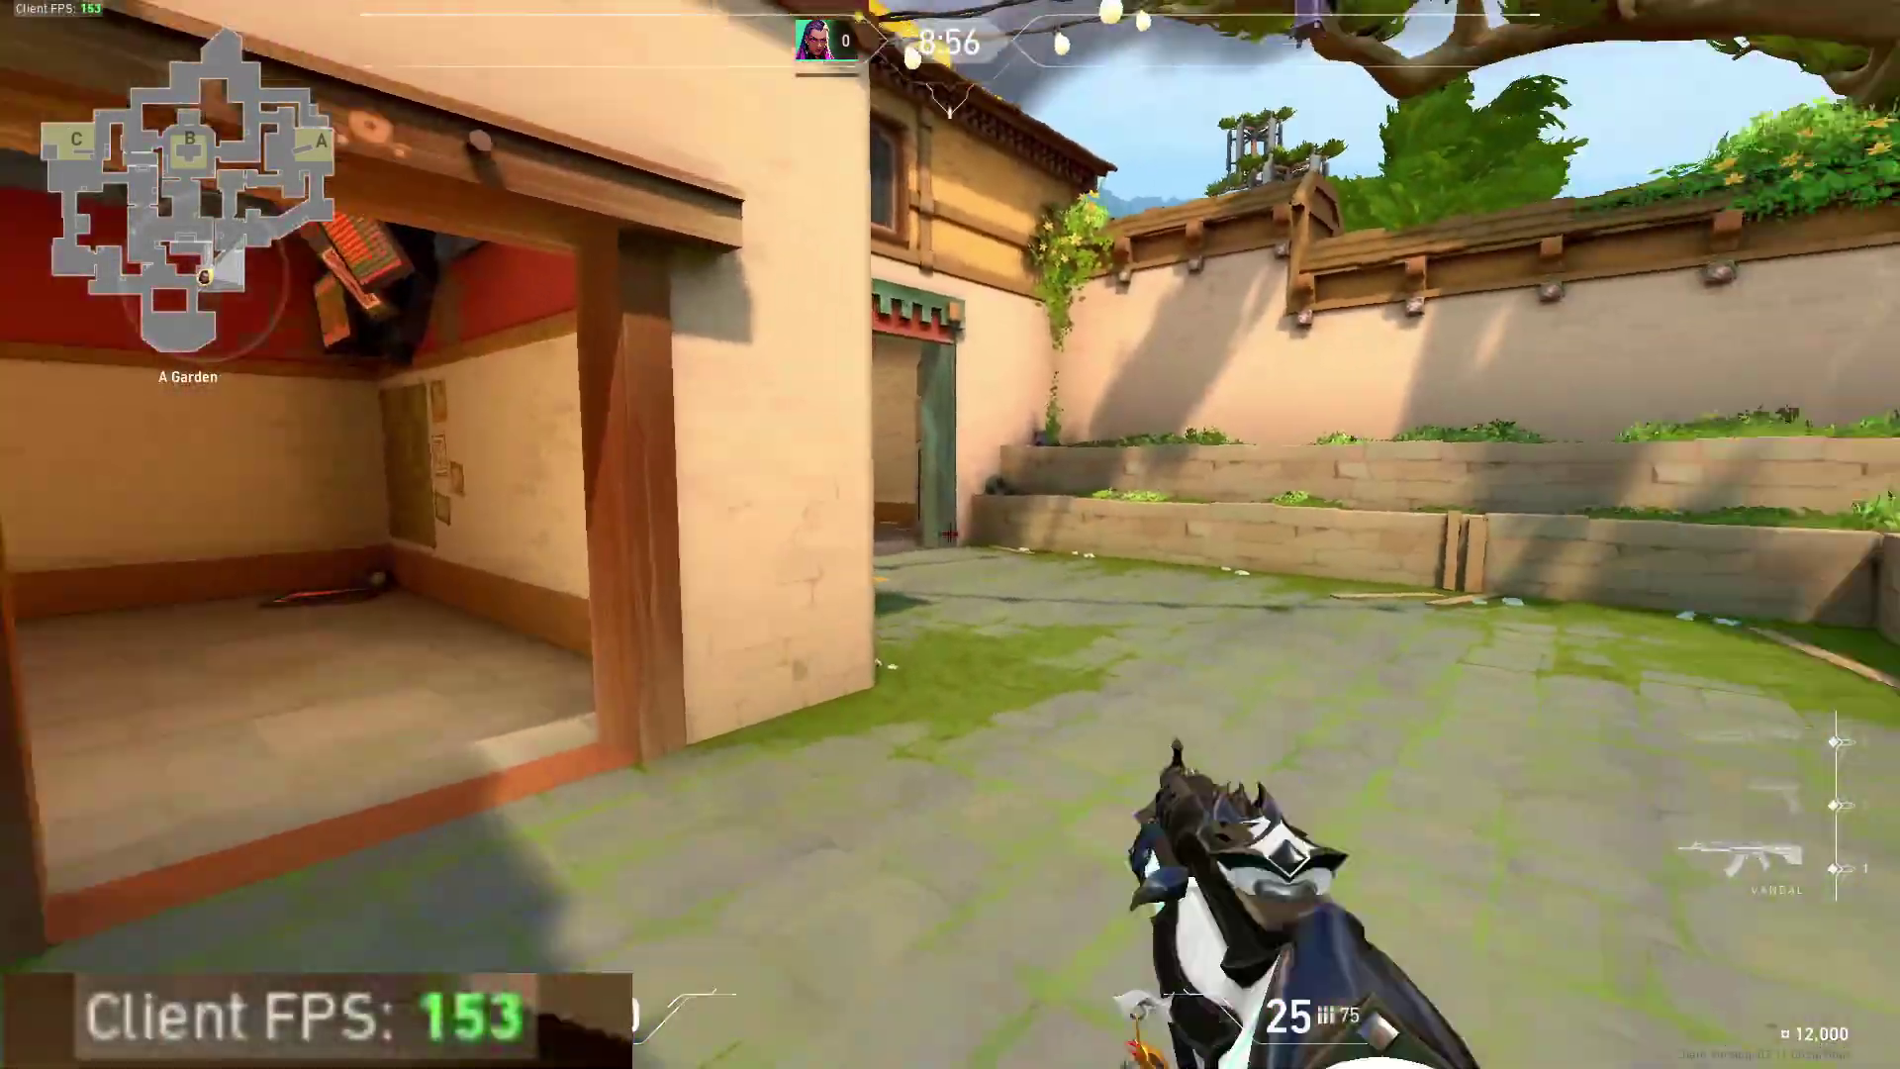
{"action": "key", "text": "3"}
{"action": "key", "text": "1"}
{"action": "key", "text": "3"}
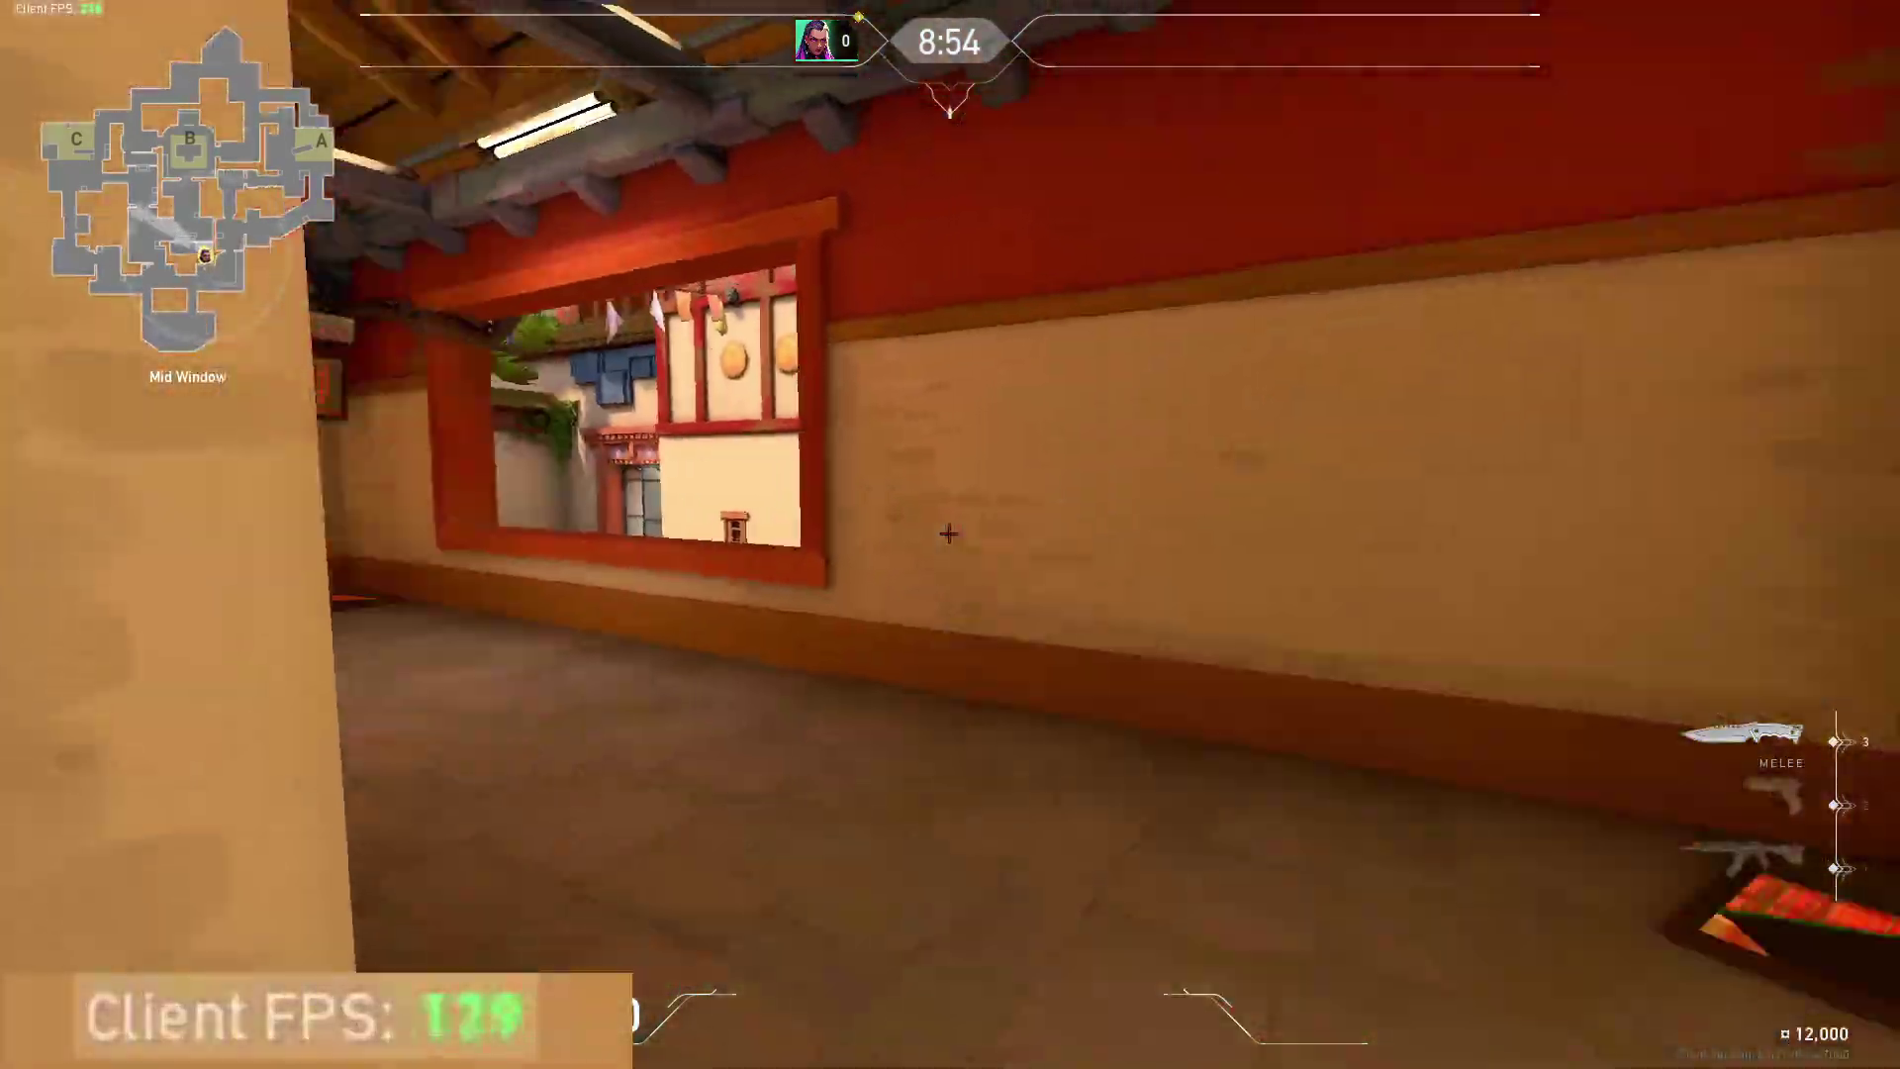
{"action": "key", "text": "1"}
{"action": "key", "text": "3"}
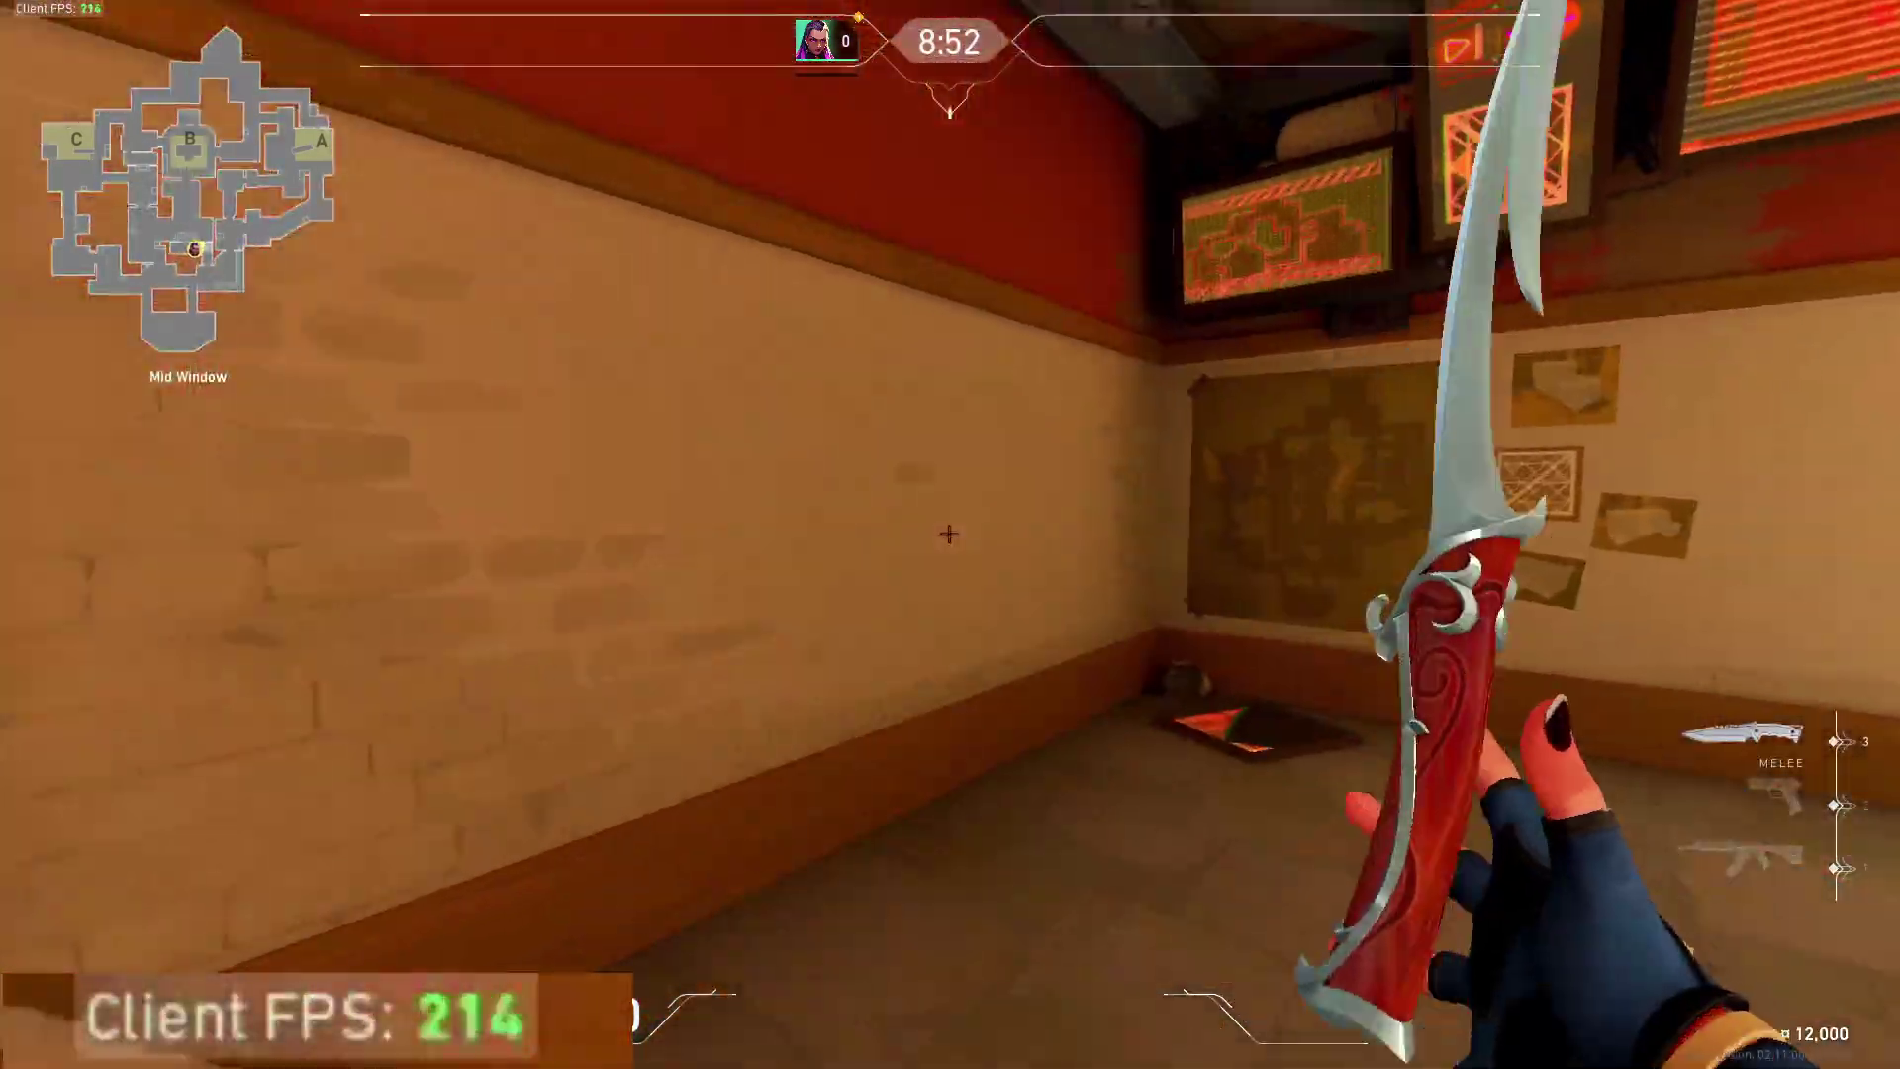
{"action": "key", "text": "y"}
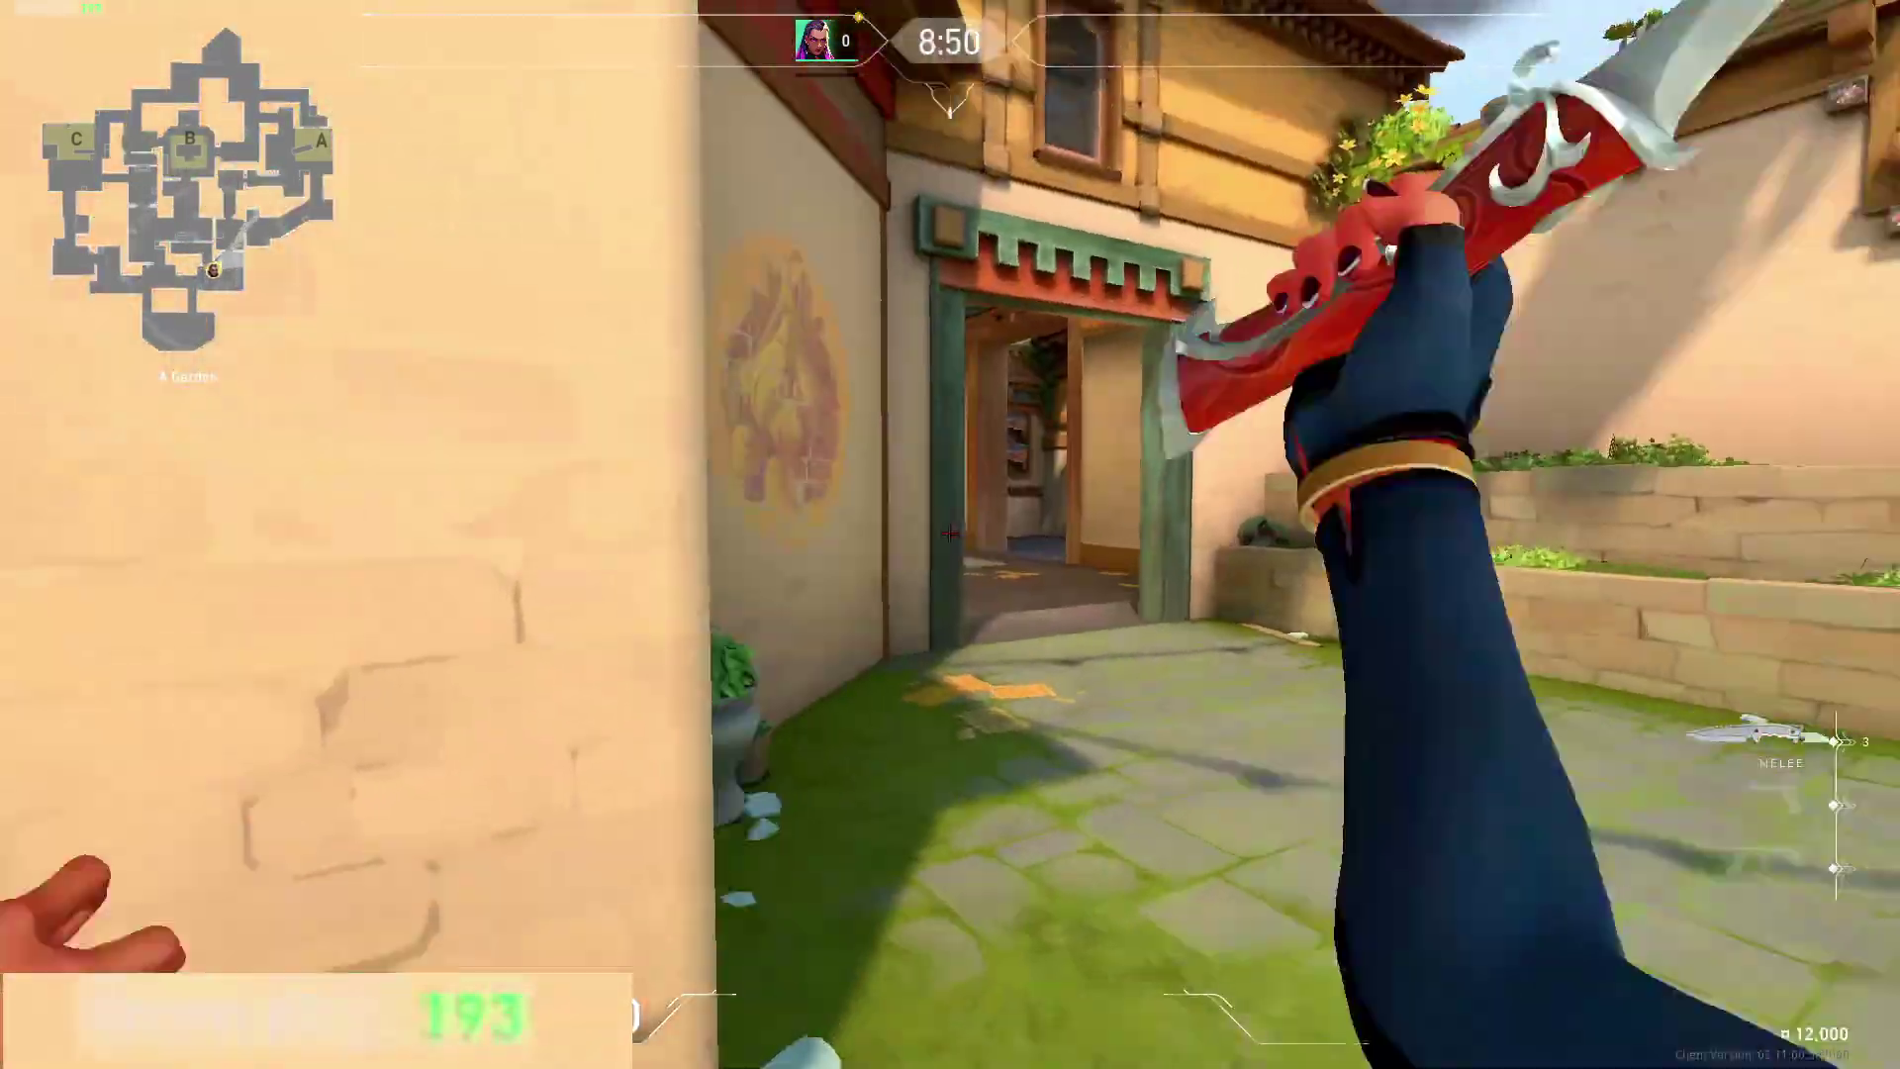
{"action": "key", "text": "w"}
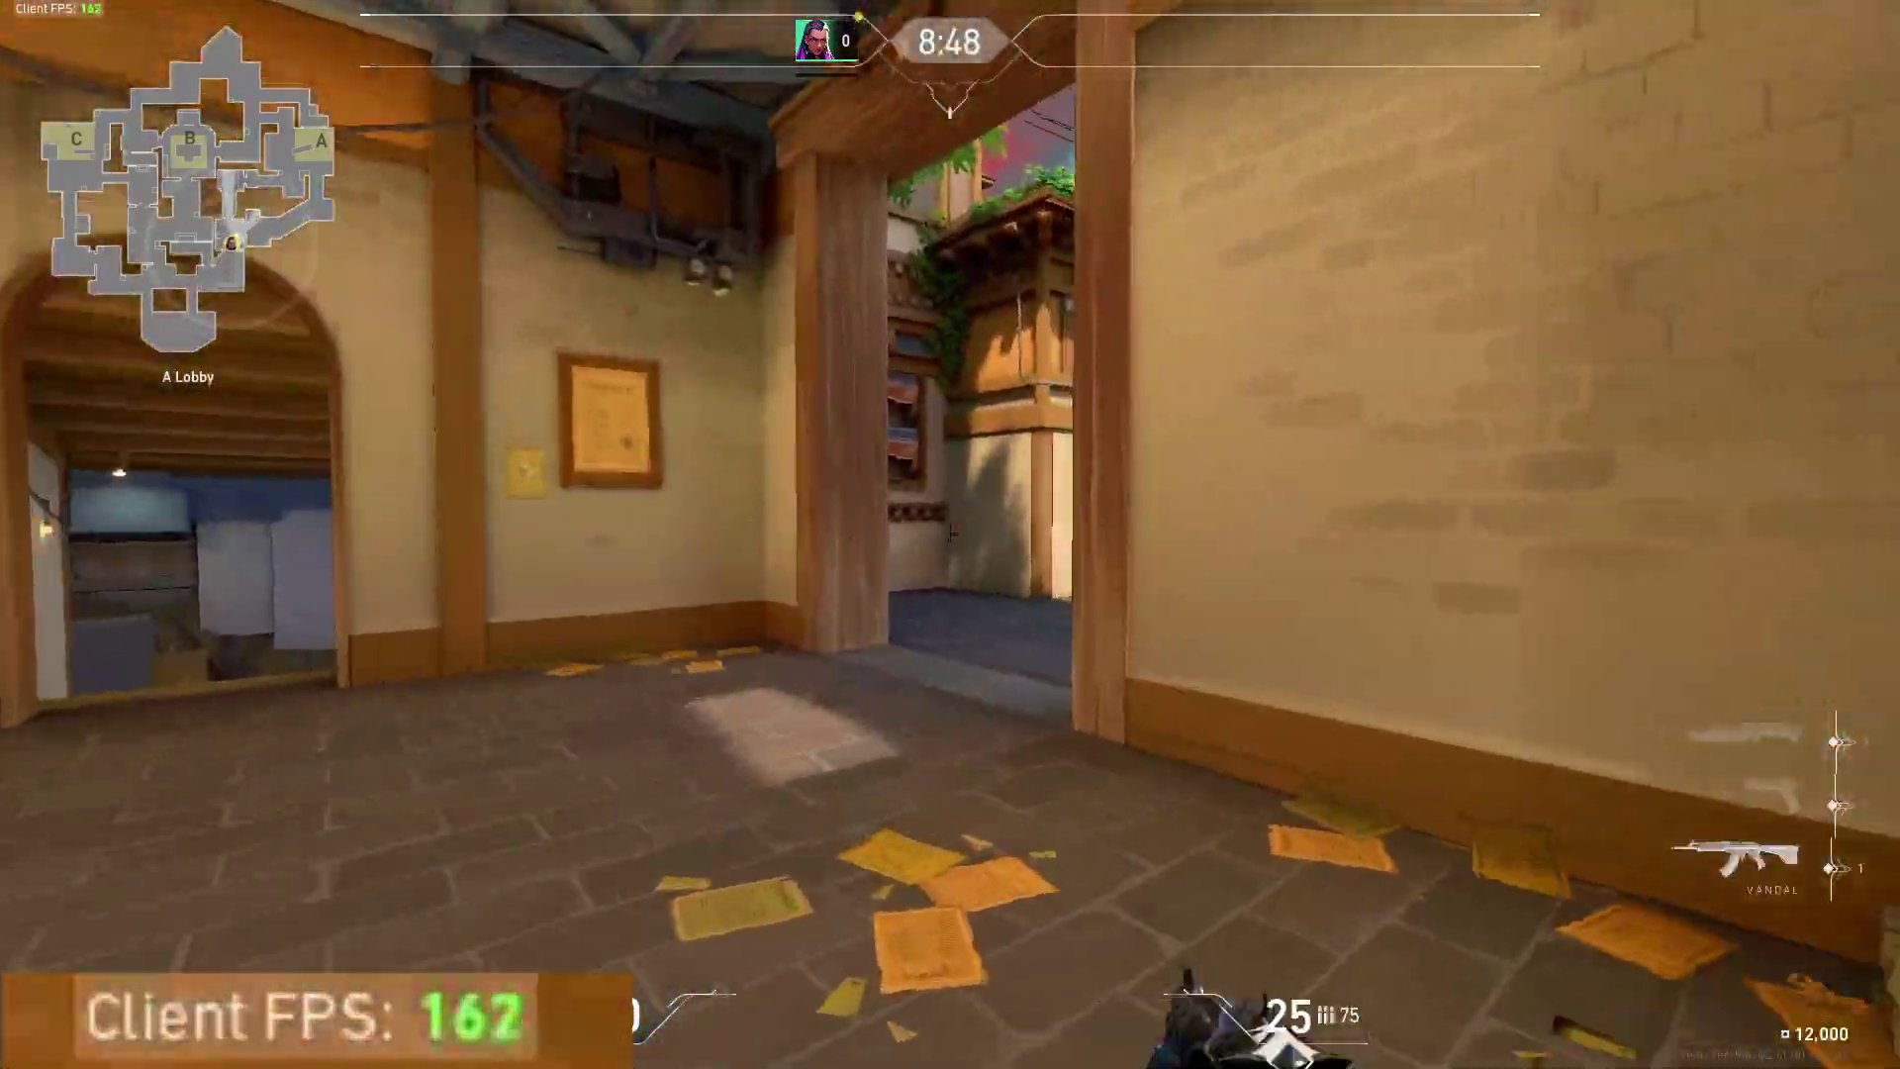
{"action": "key", "text": "y"}
{"action": "key", "text": "w"}
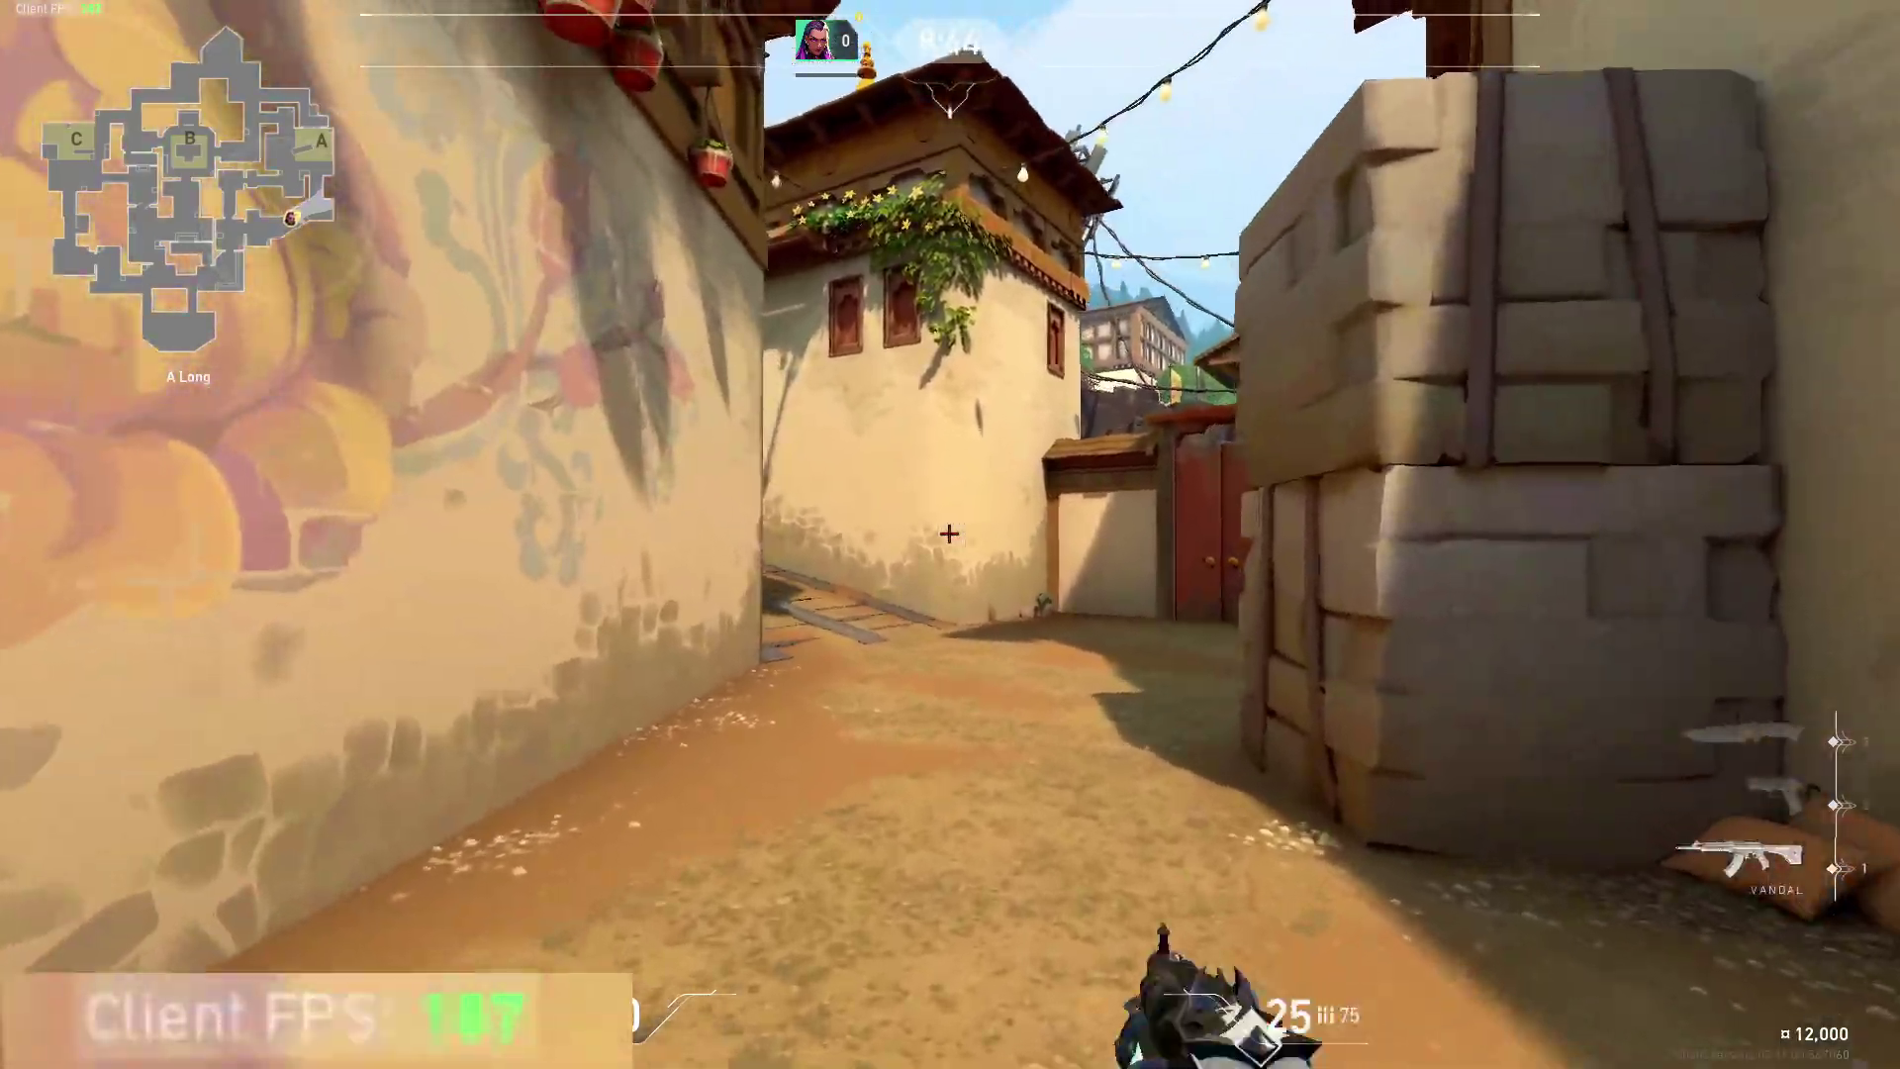
Step: Buy a Ghost pistol, reload the Sheriff, and return to the Vandal
{"action": "key", "text": "b"}
{"action": "key", "text": "b"}
{"action": "key", "text": "1"}
{"action": "key", "text": "w"}
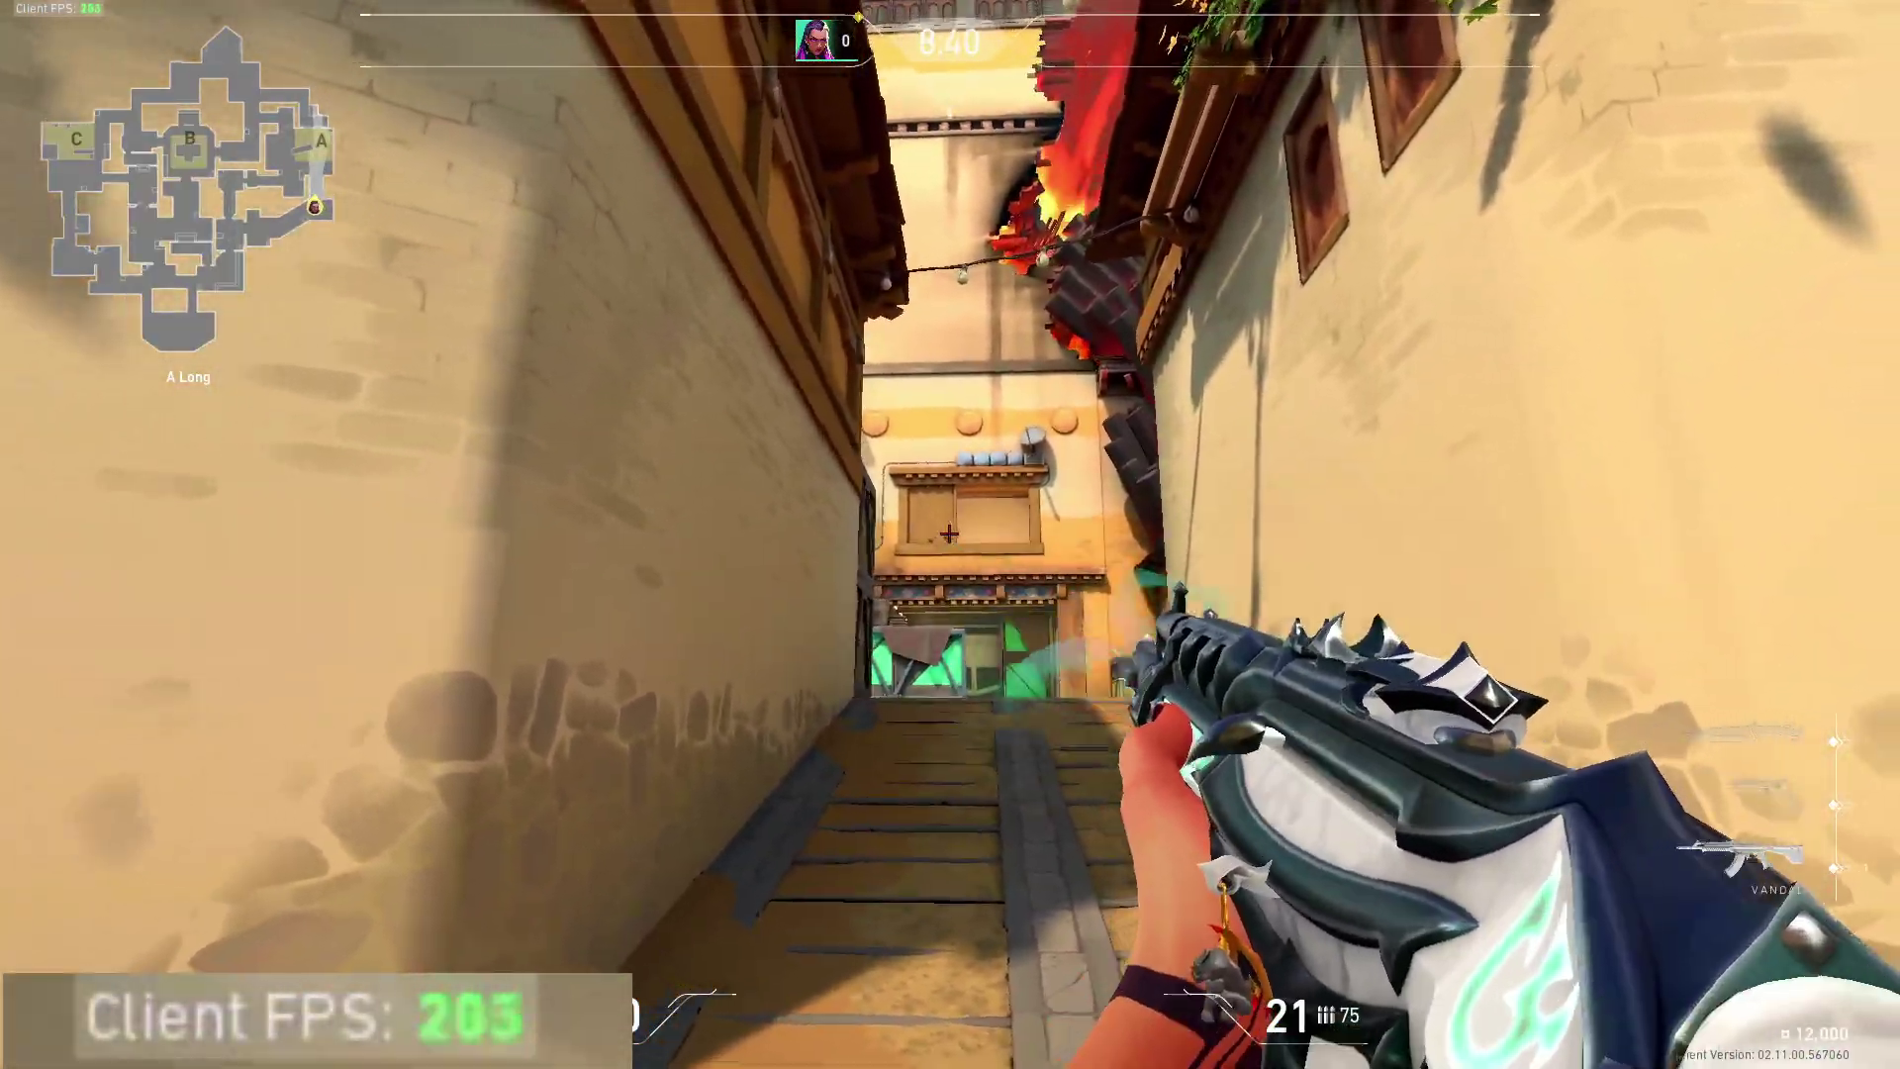
{"action": "key", "text": "2"}
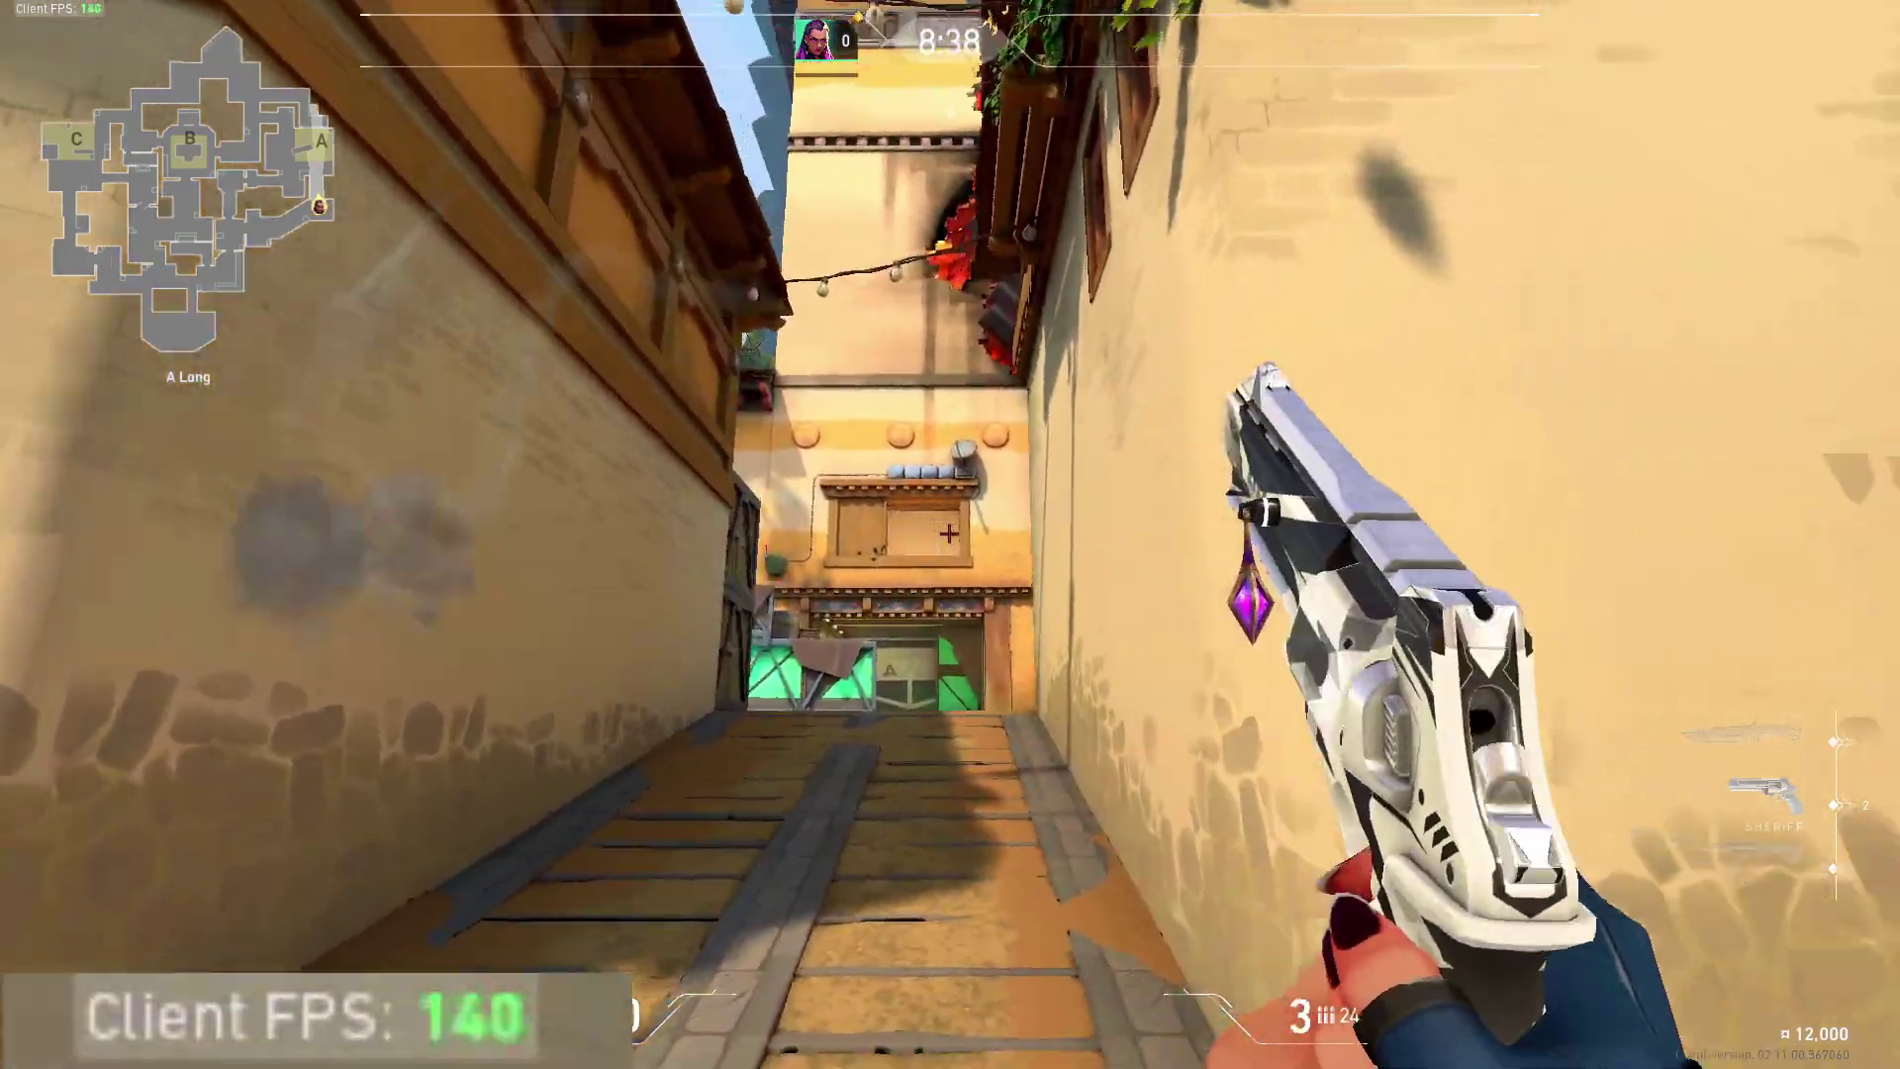
{"action": "key", "text": "r"}
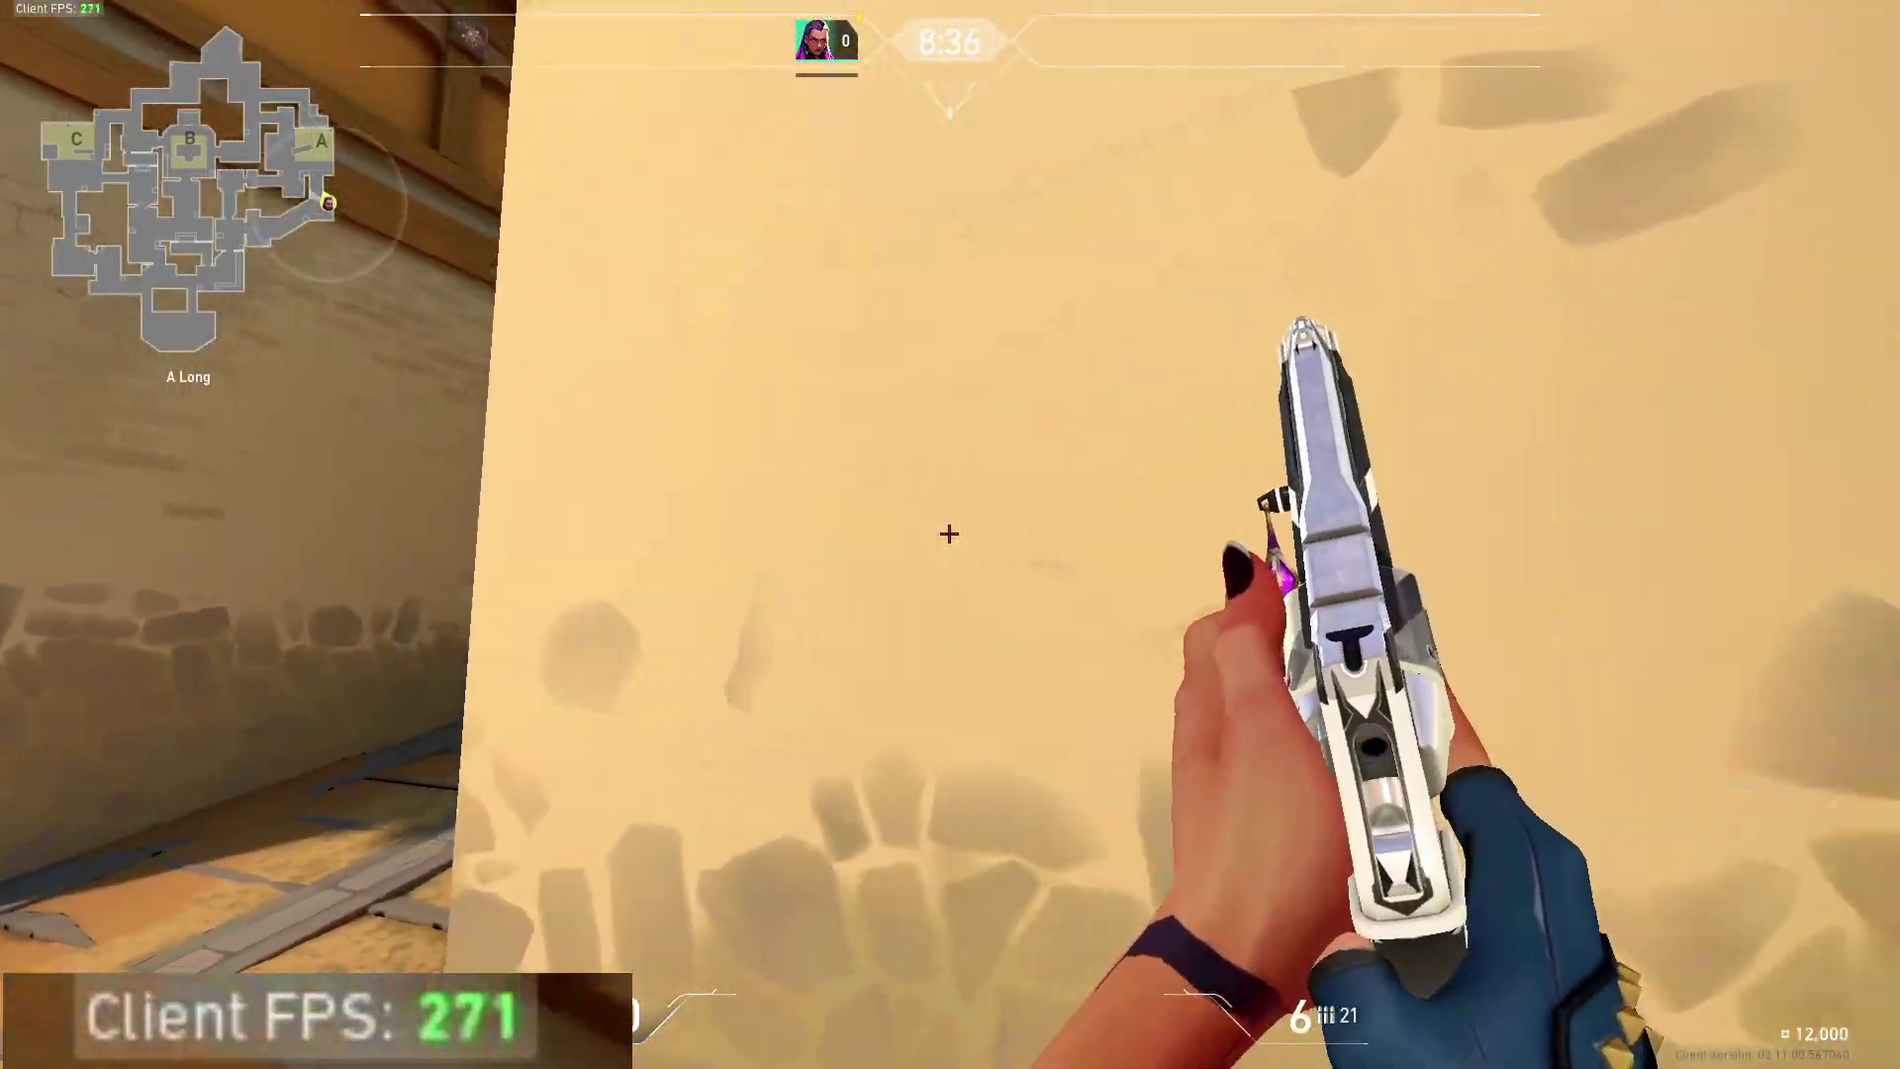
{"action": "key", "text": "1"}
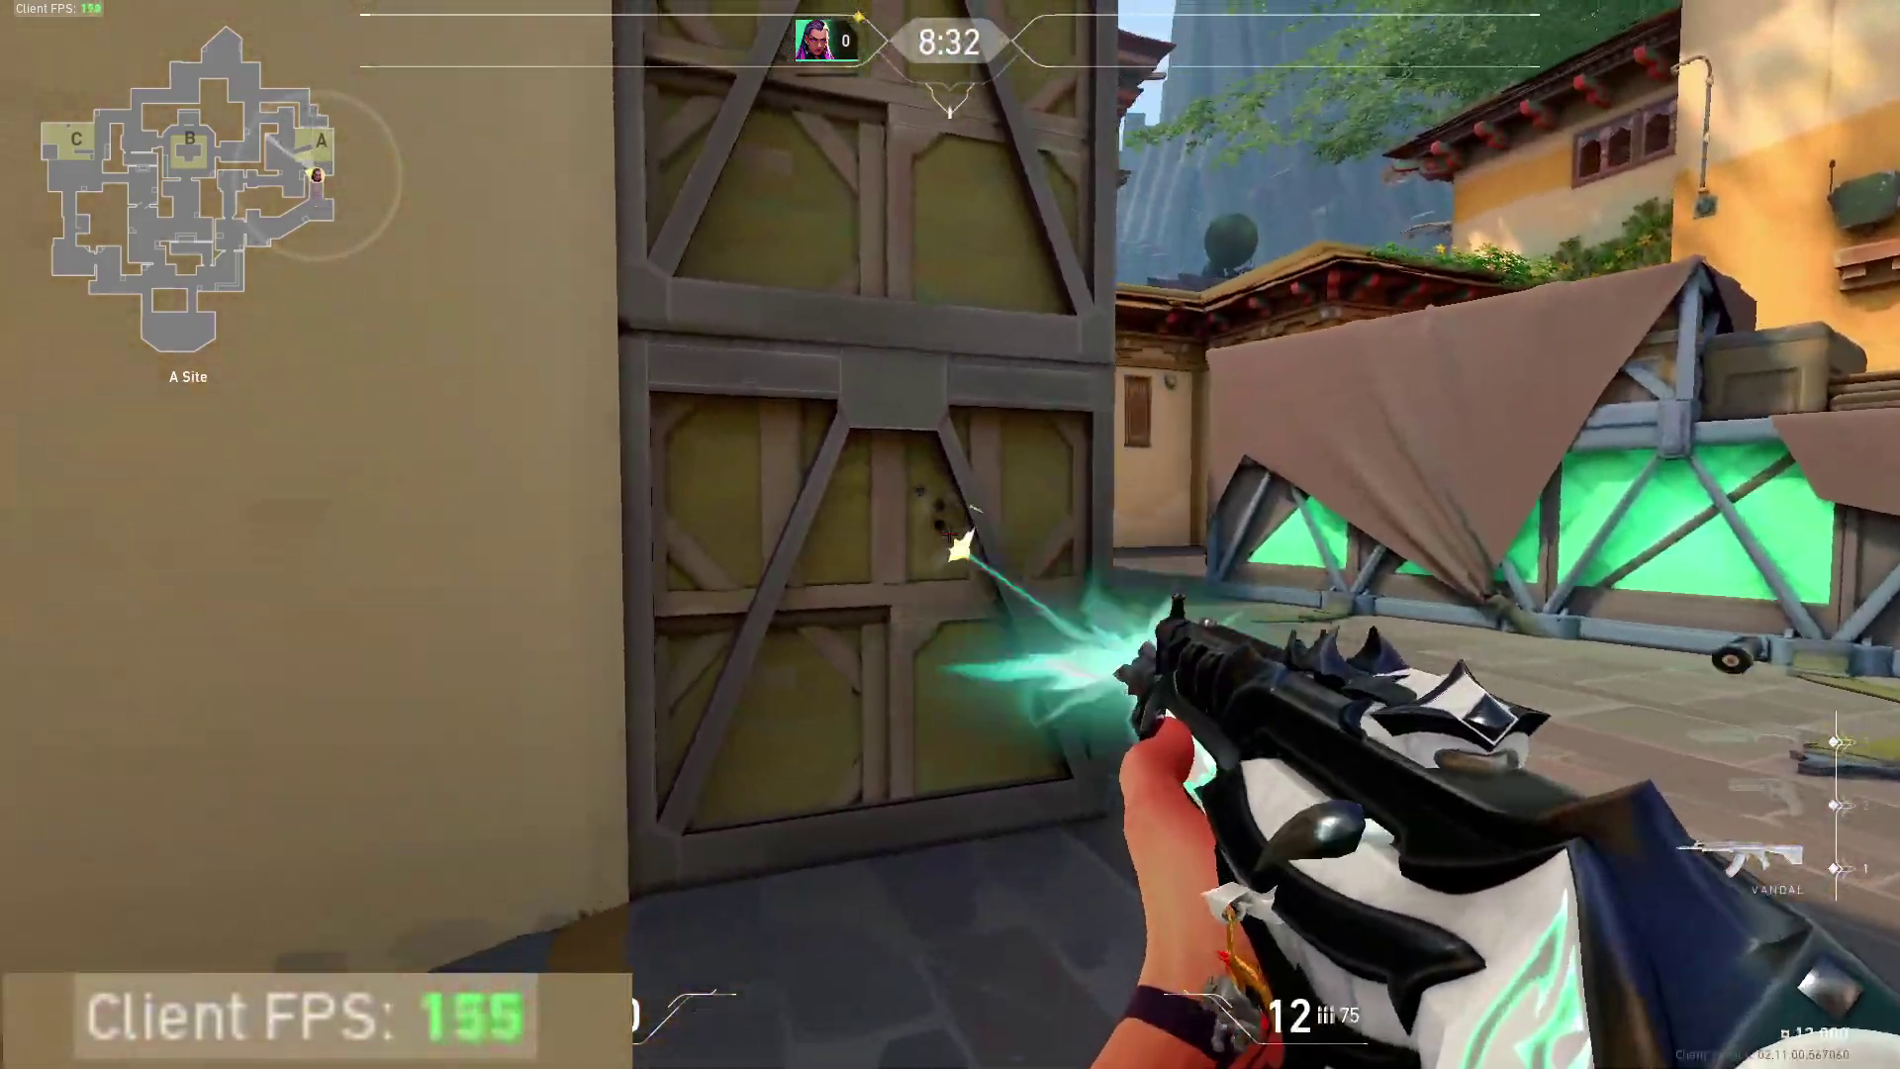
Step: Fire and reload the Vandal near A Site while watching the FPS counter
{"action": "left_click", "coordinate": [949, 535]}
{"action": "left_click", "coordinate": [948, 534]}
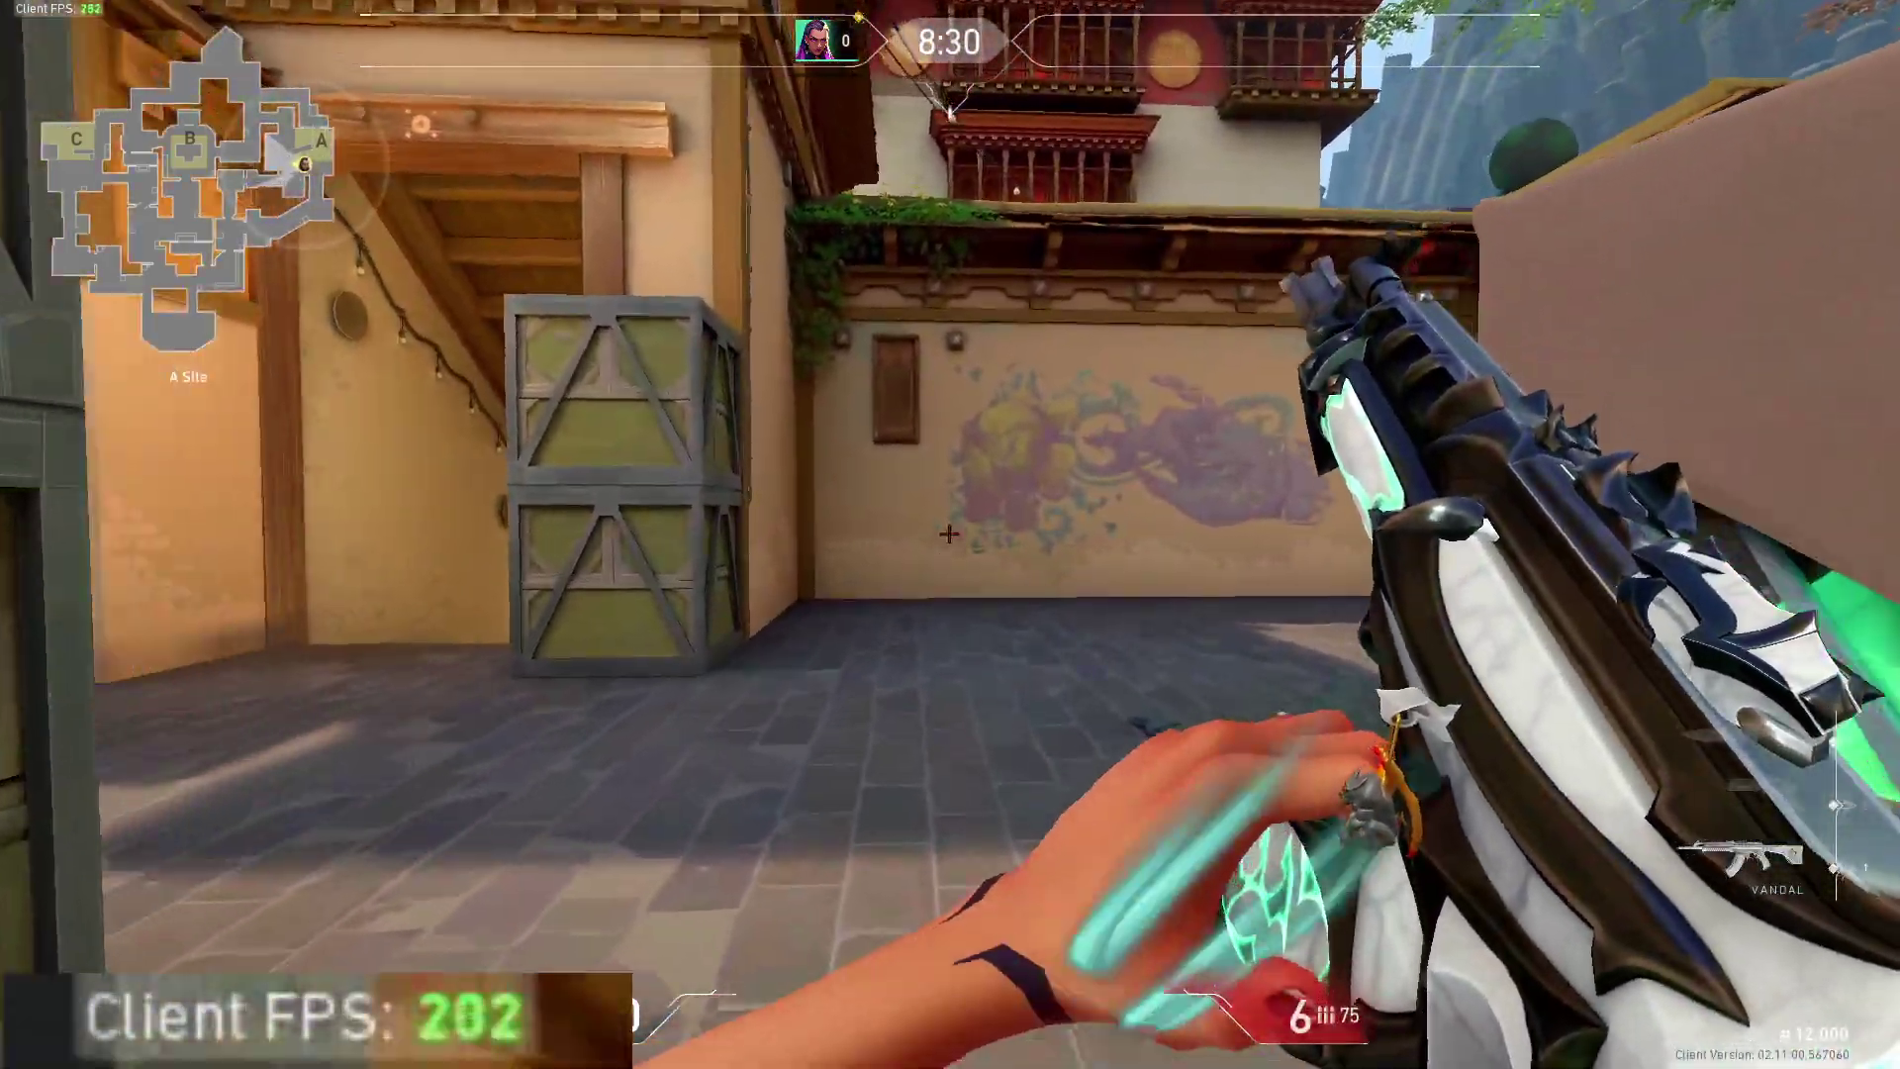
{"action": "key", "text": "r"}
{"action": "left_click", "coordinate": [949, 535]}
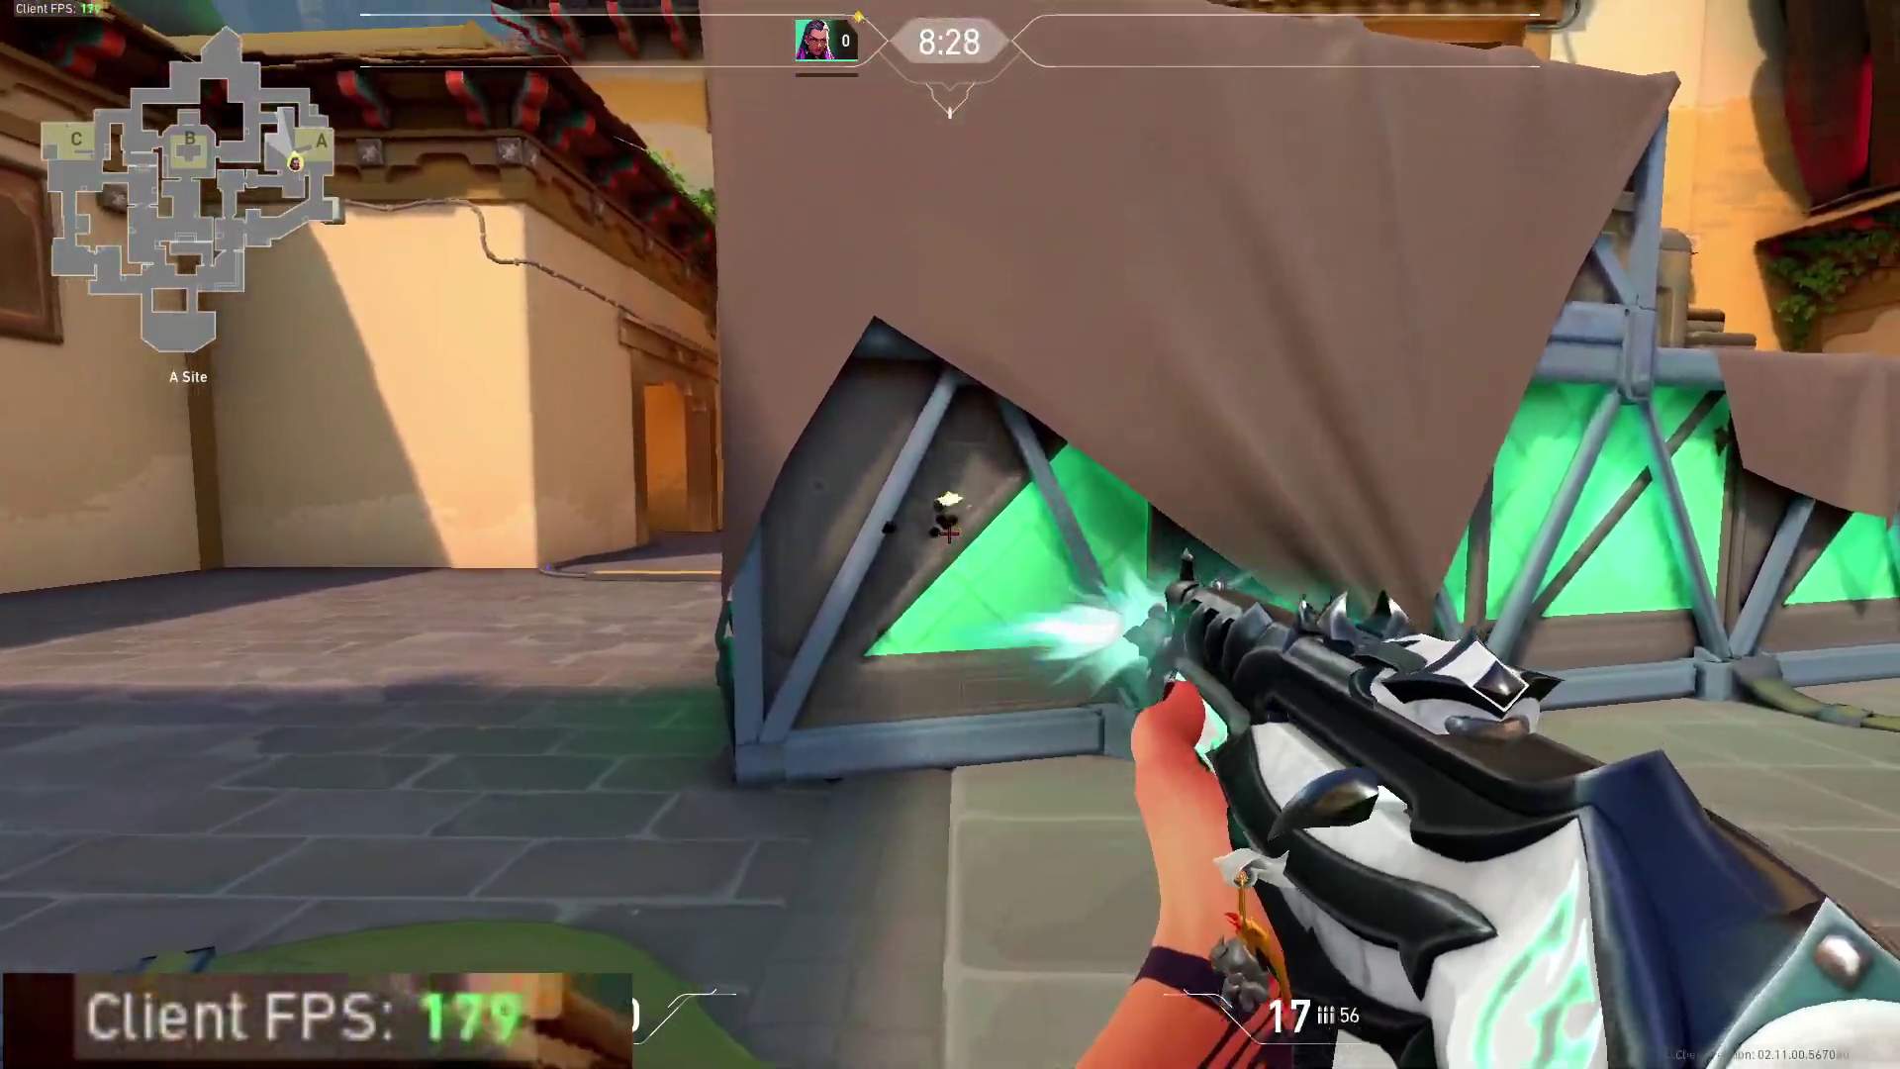
{"action": "key", "text": "r"}
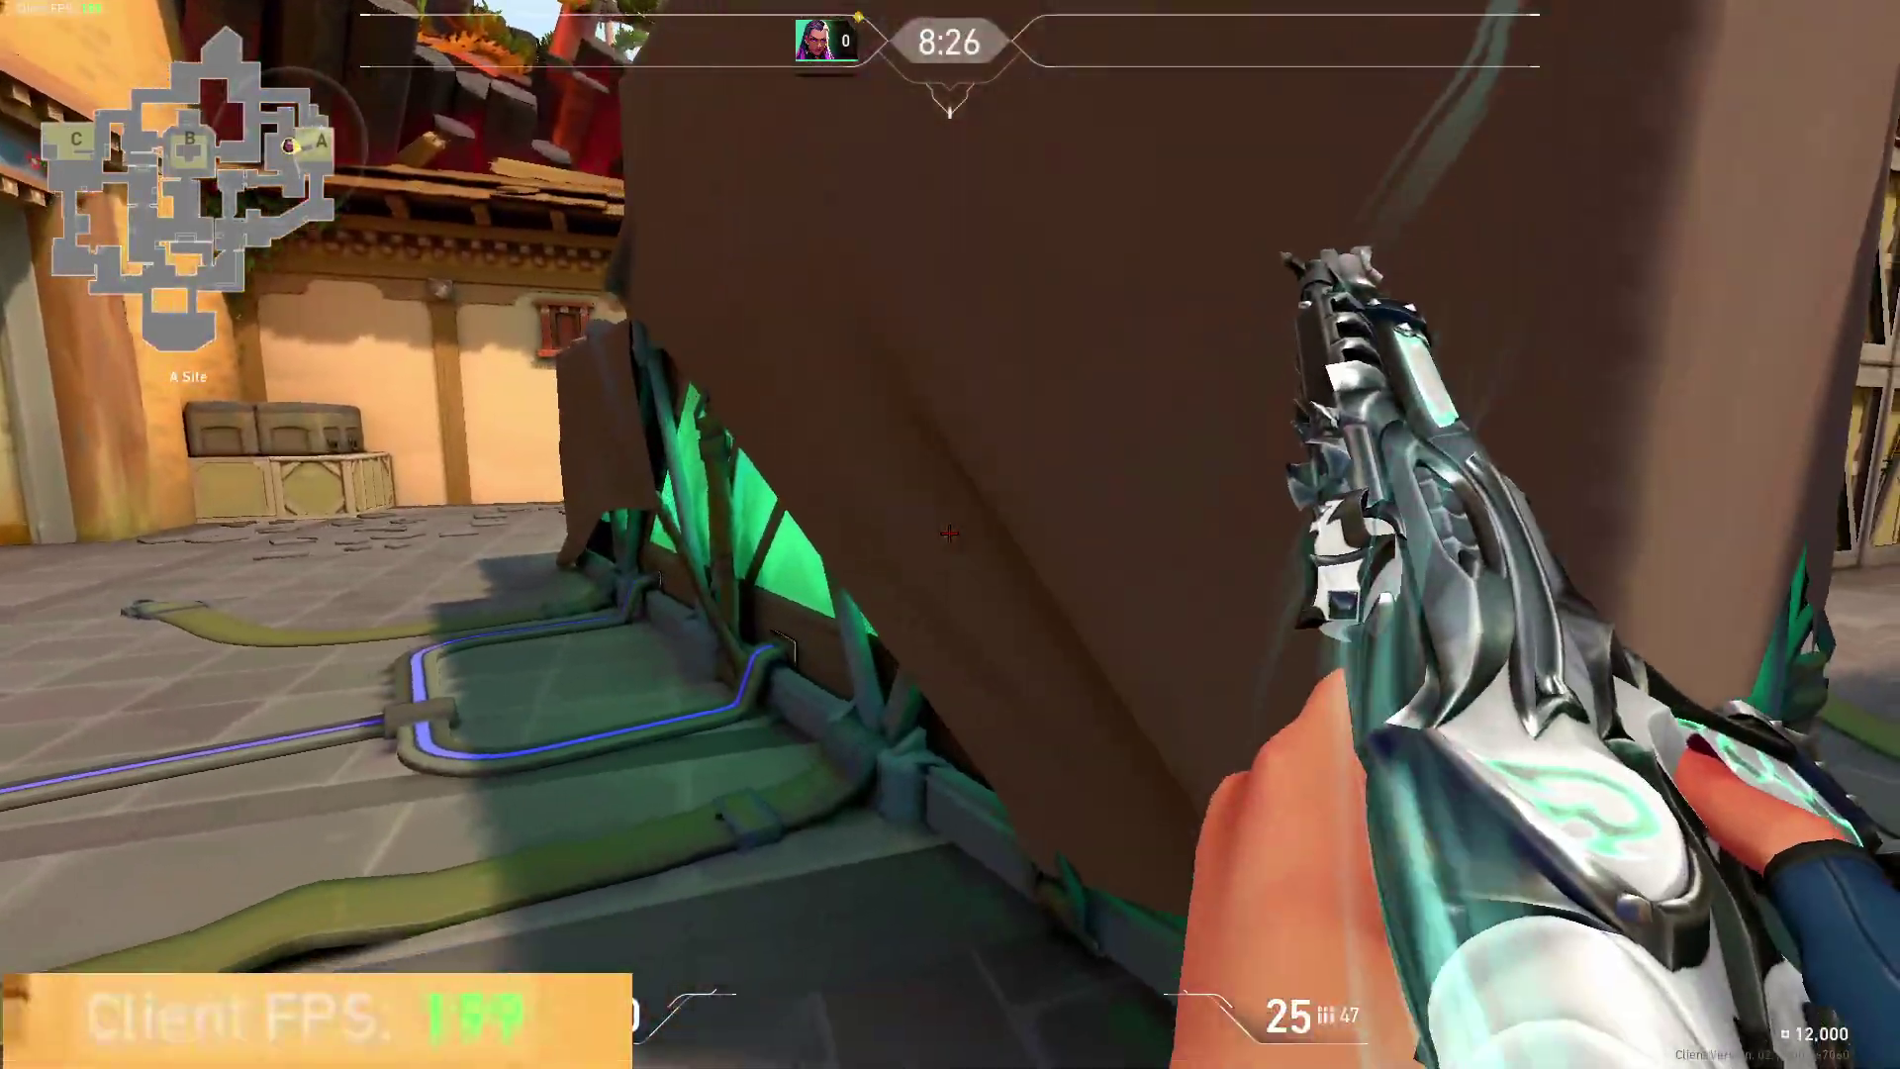
{"action": "key", "text": "3"}
{"action": "key", "text": "1"}
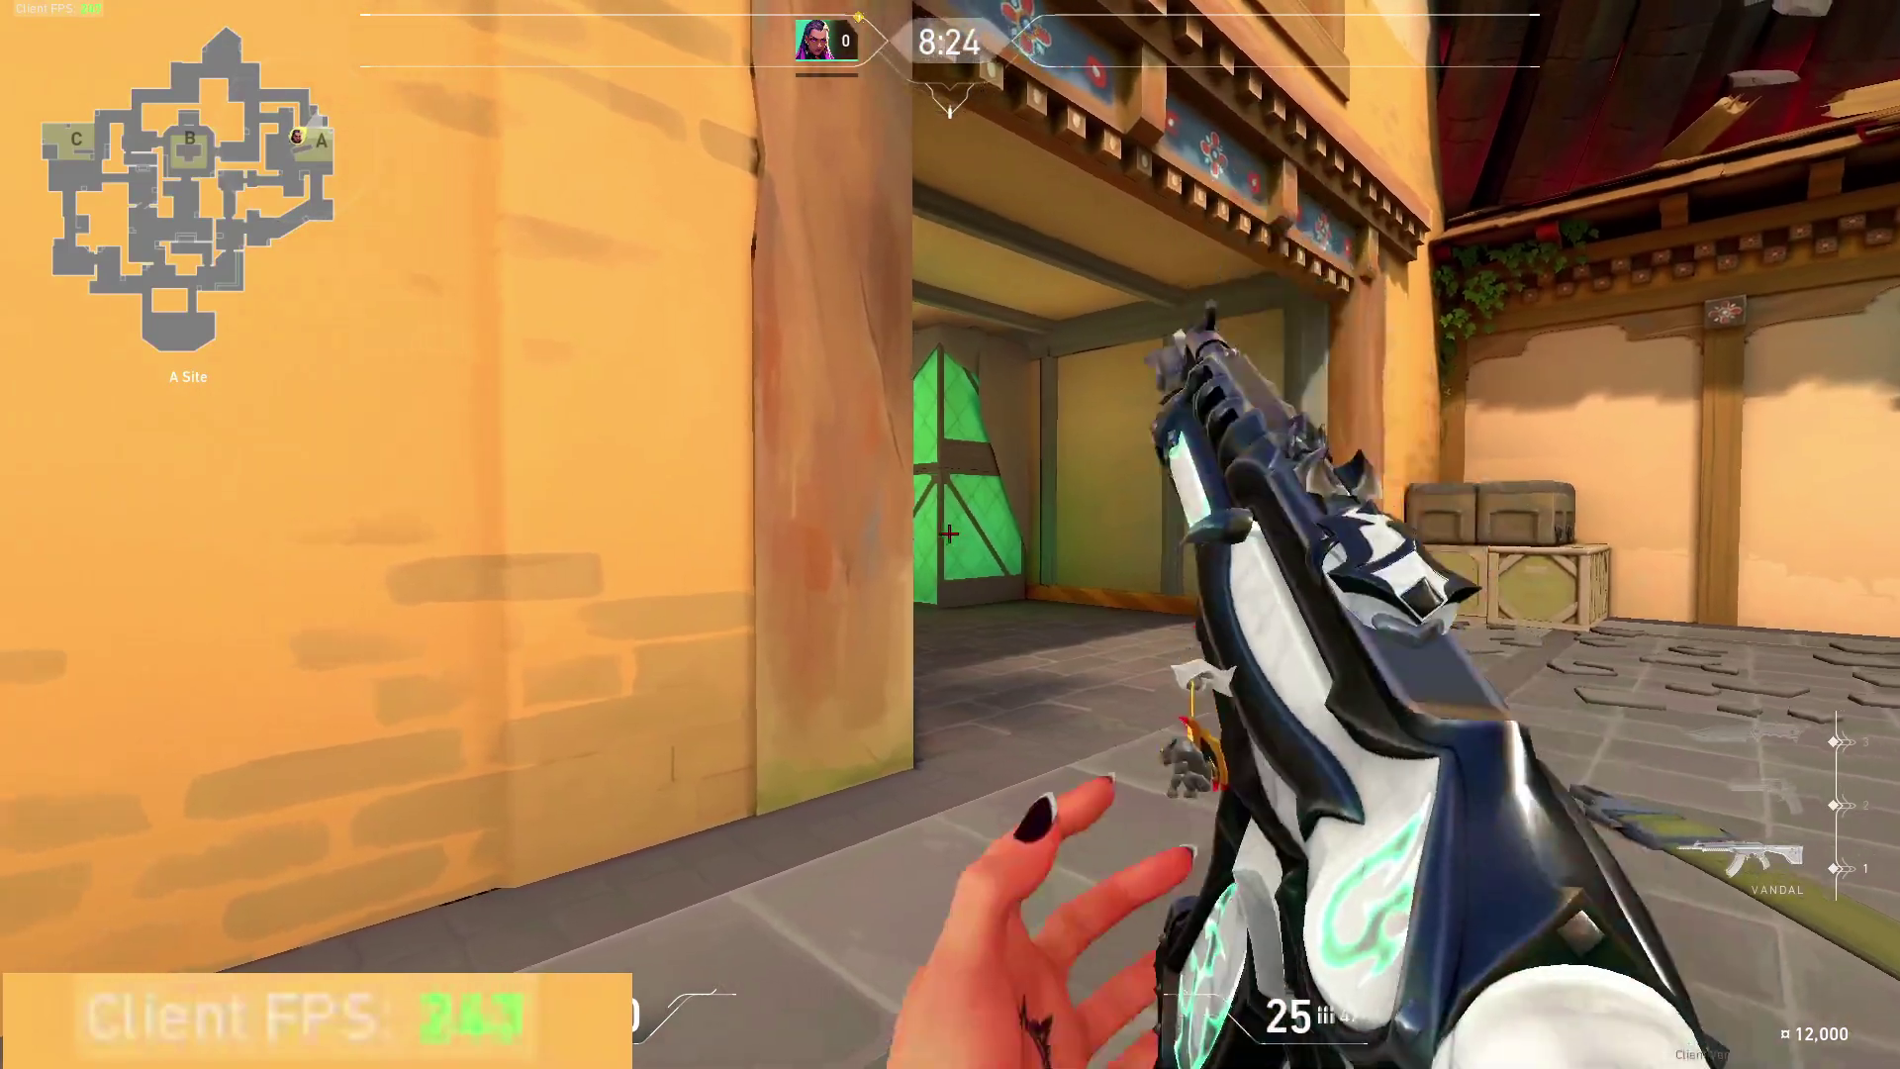
{"action": "left_click", "coordinate": [949, 534]}
{"action": "left_click", "coordinate": [949, 534]}
{"action": "left_click", "coordinate": [949, 534]}
{"action": "key", "text": "w"}
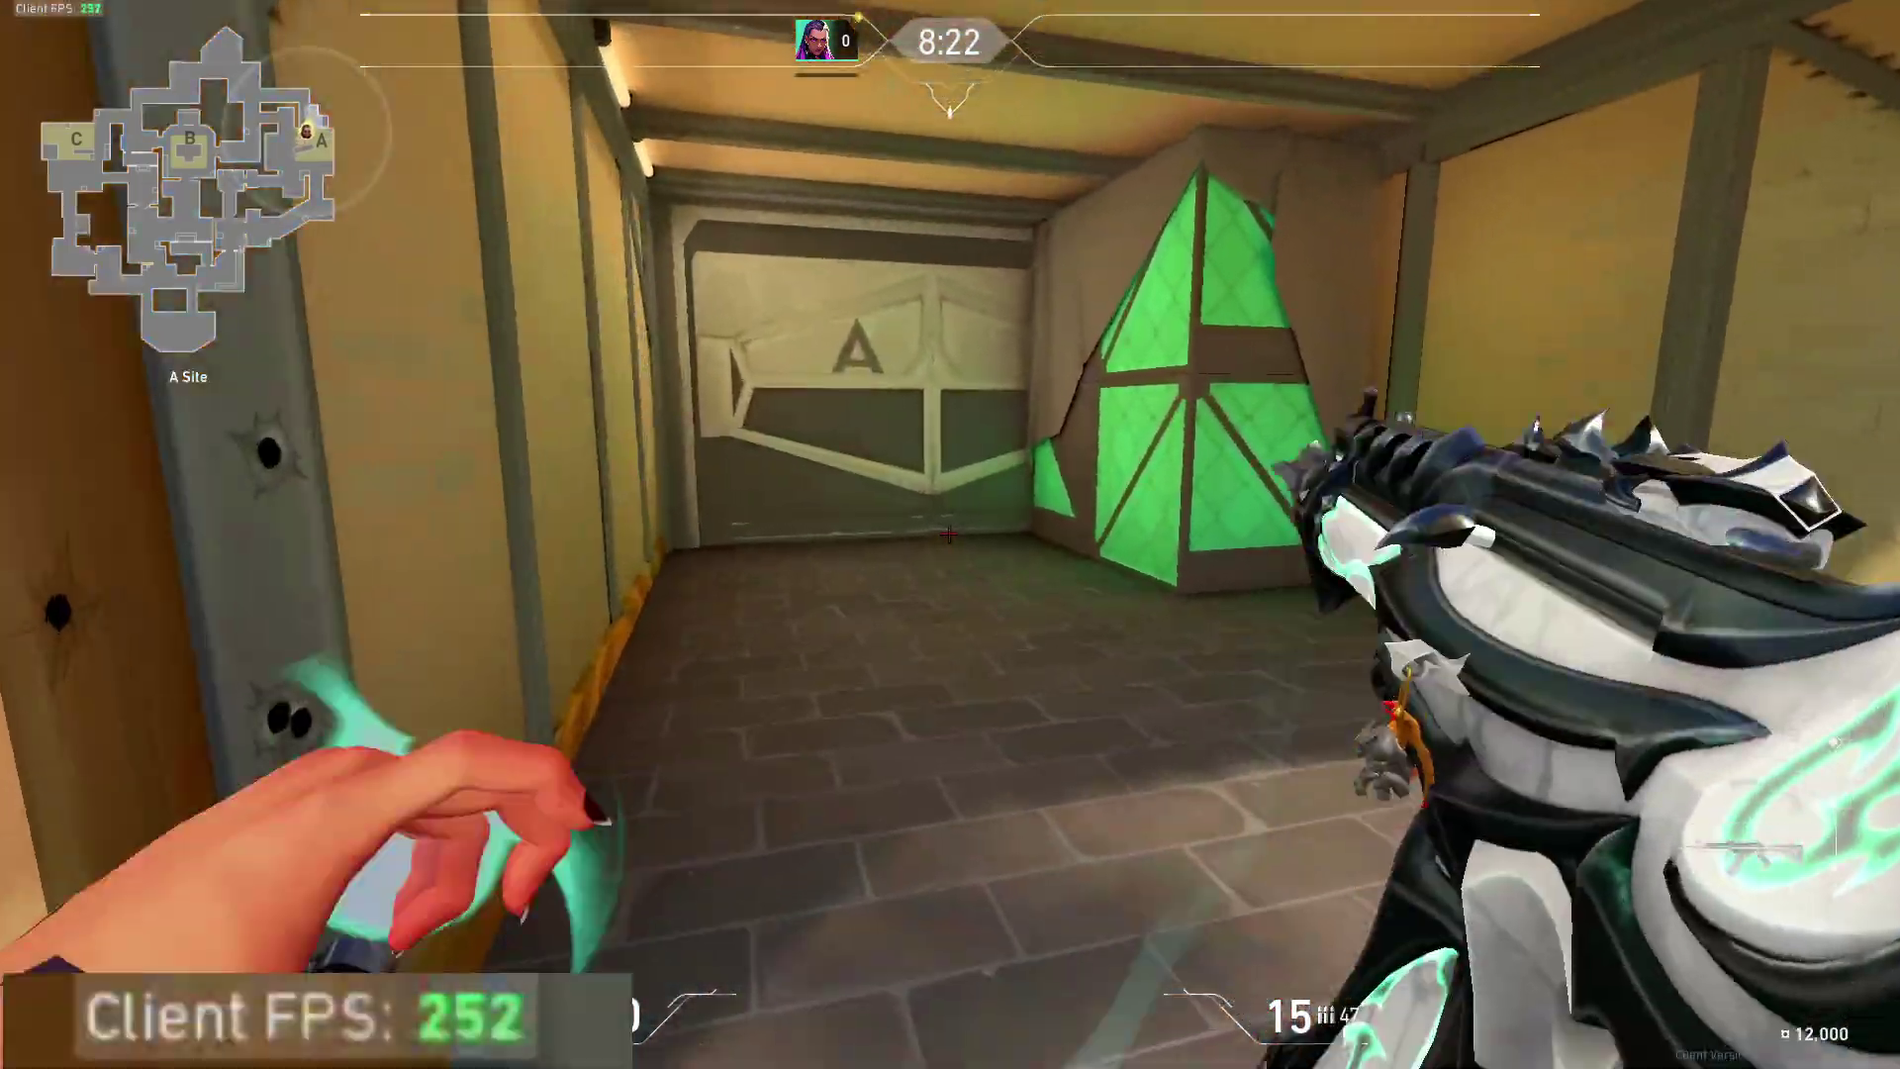
{"action": "key", "text": "3"}
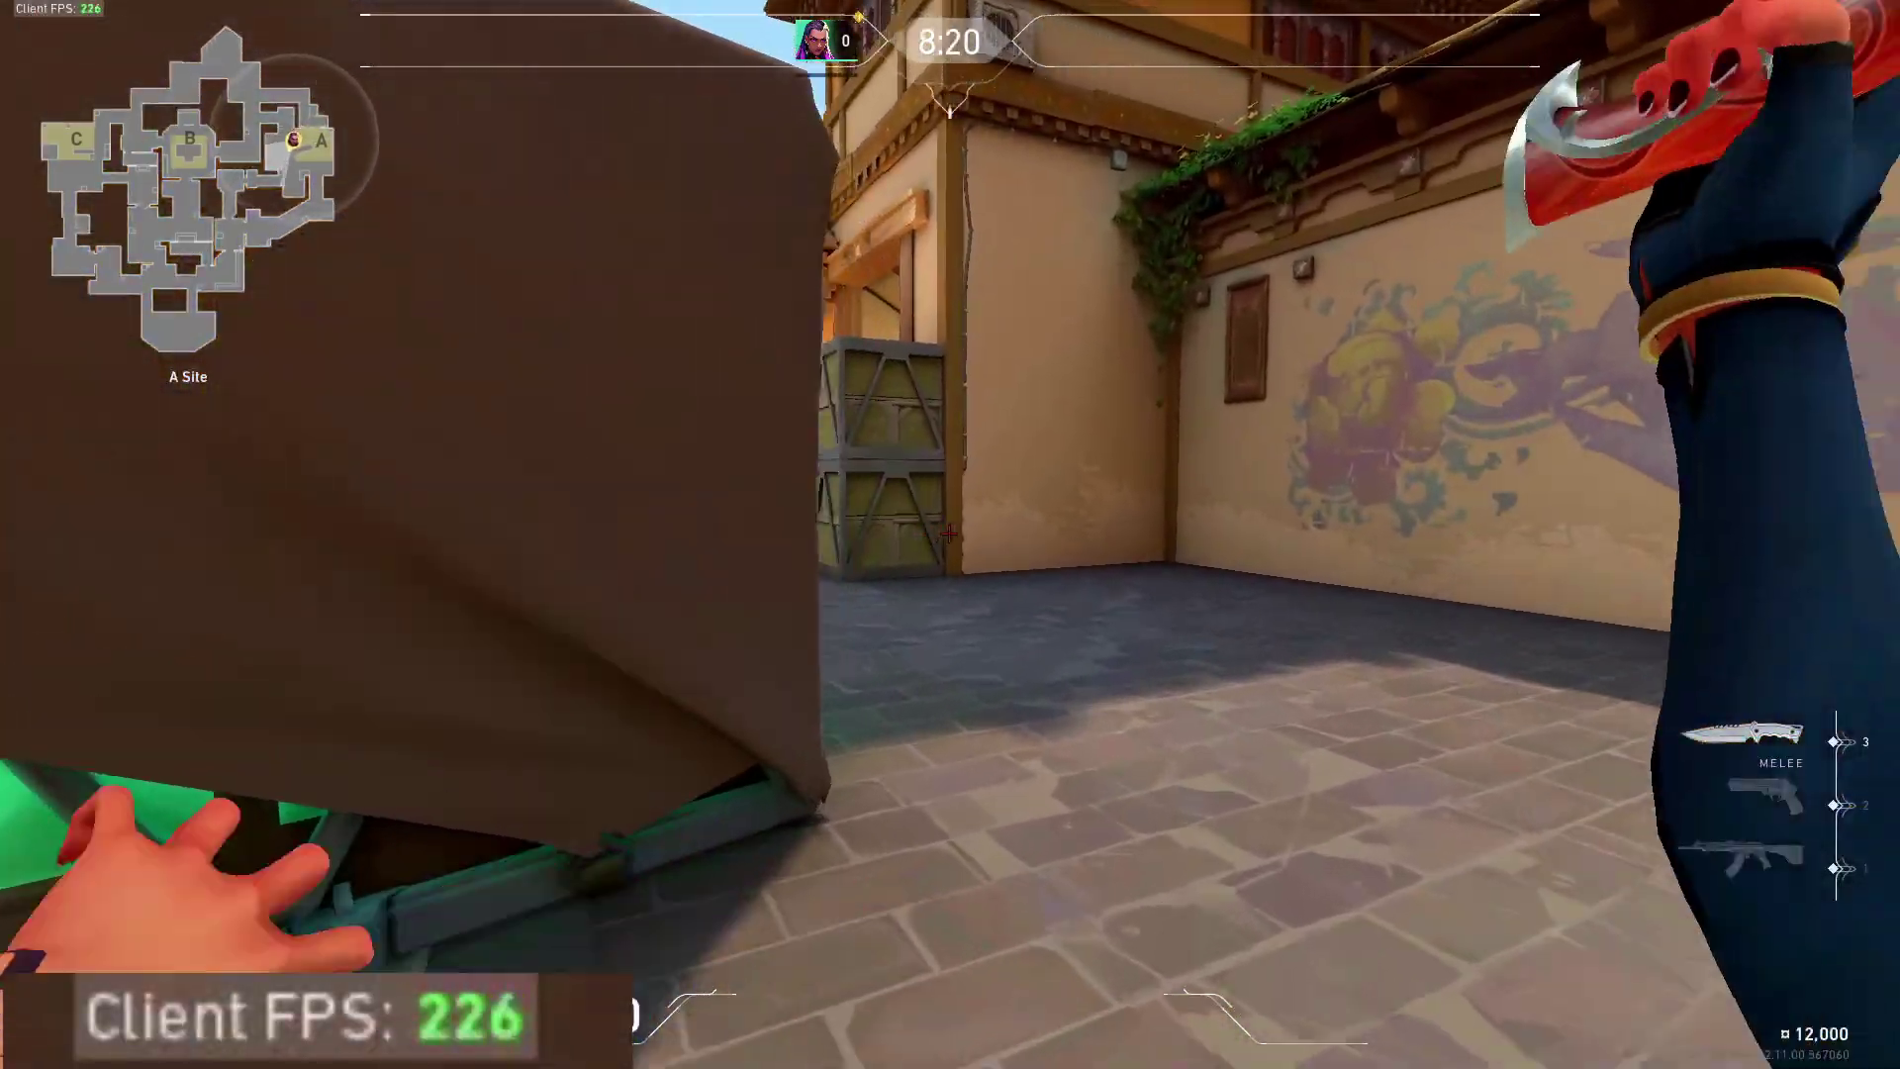